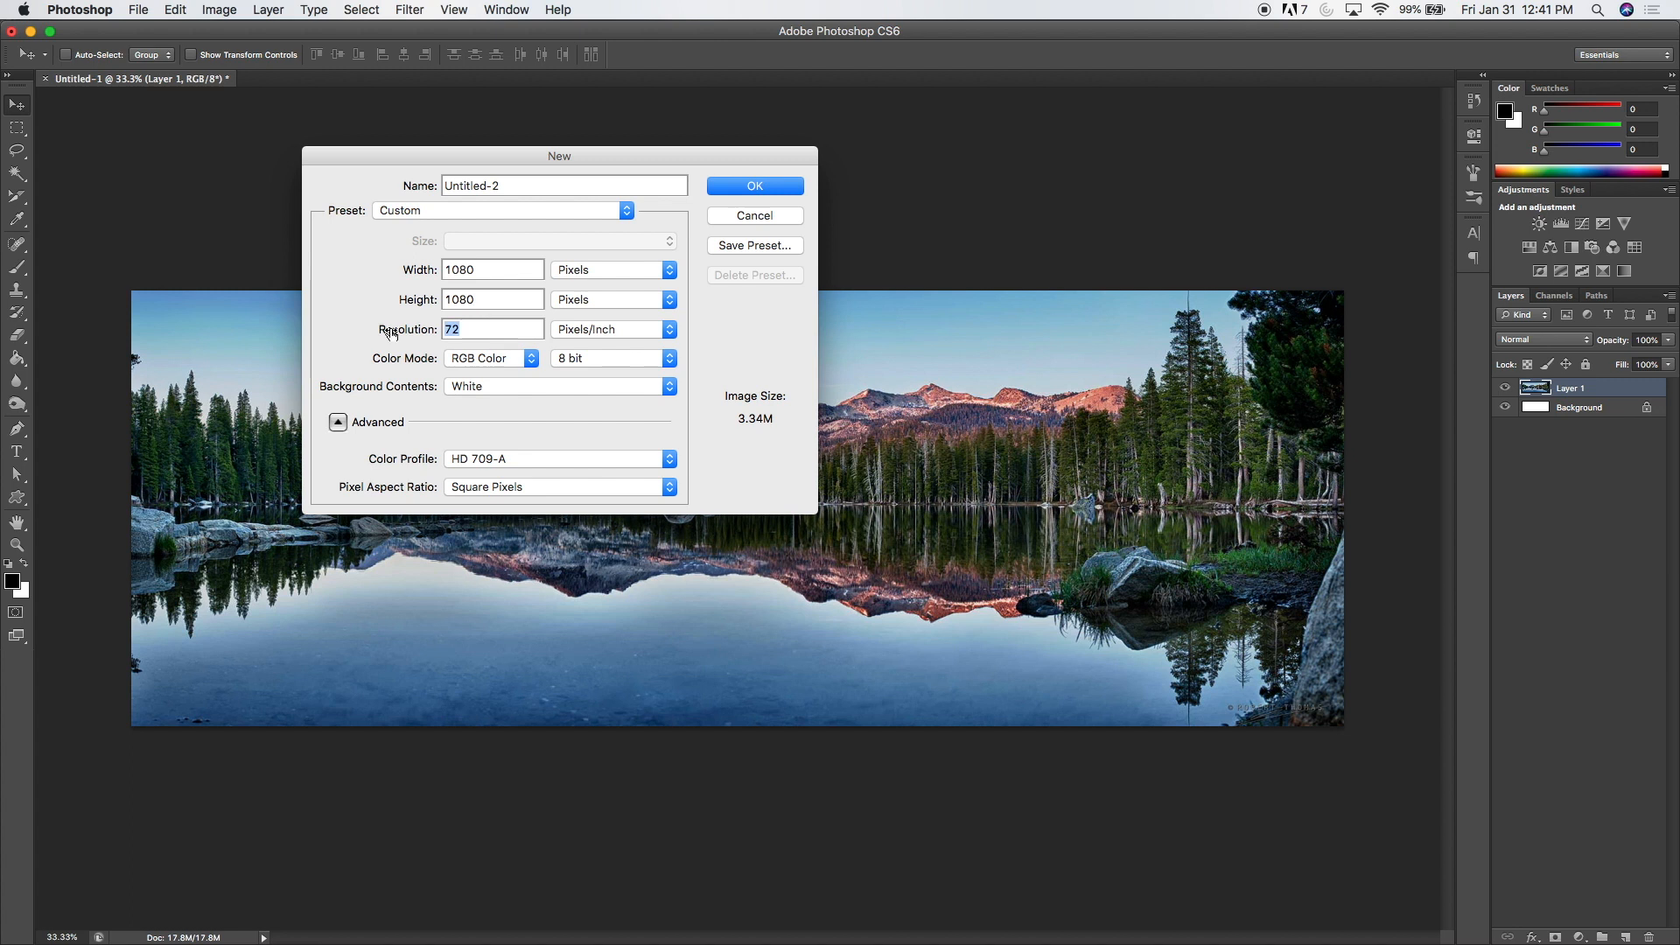
# Step: Create the new document at a resolution of 300 pixels/inch and extend its canvas width to 400 percent
pyautogui.write('300')
pyautogui.click(752, 187)
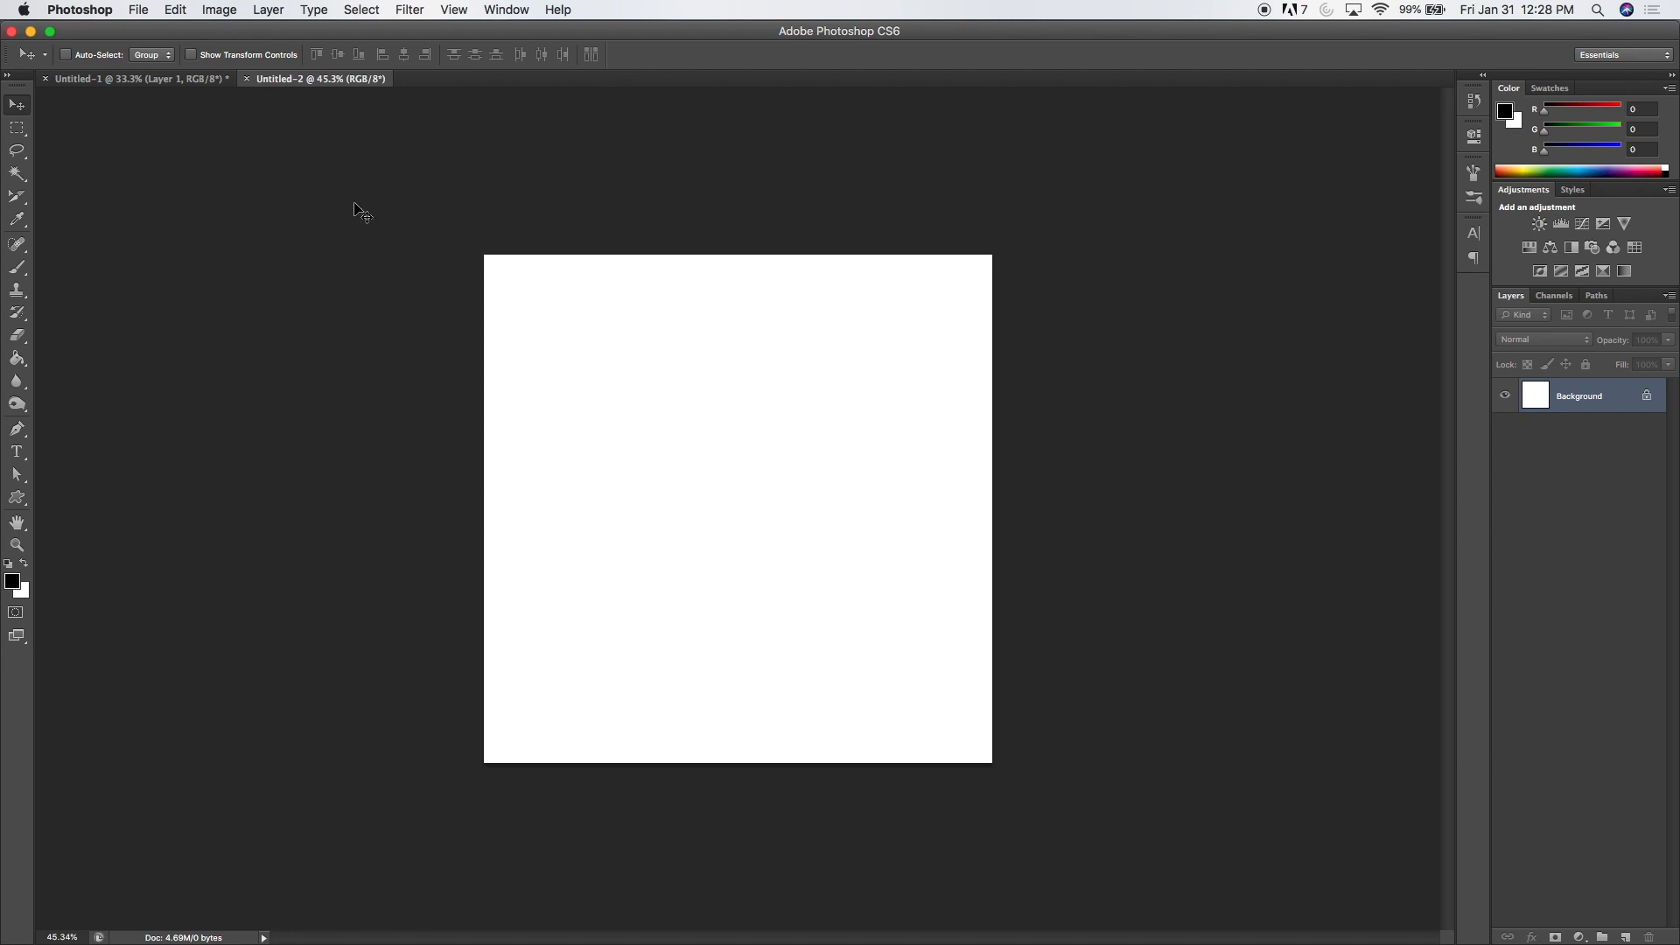
pyautogui.click(219, 10)
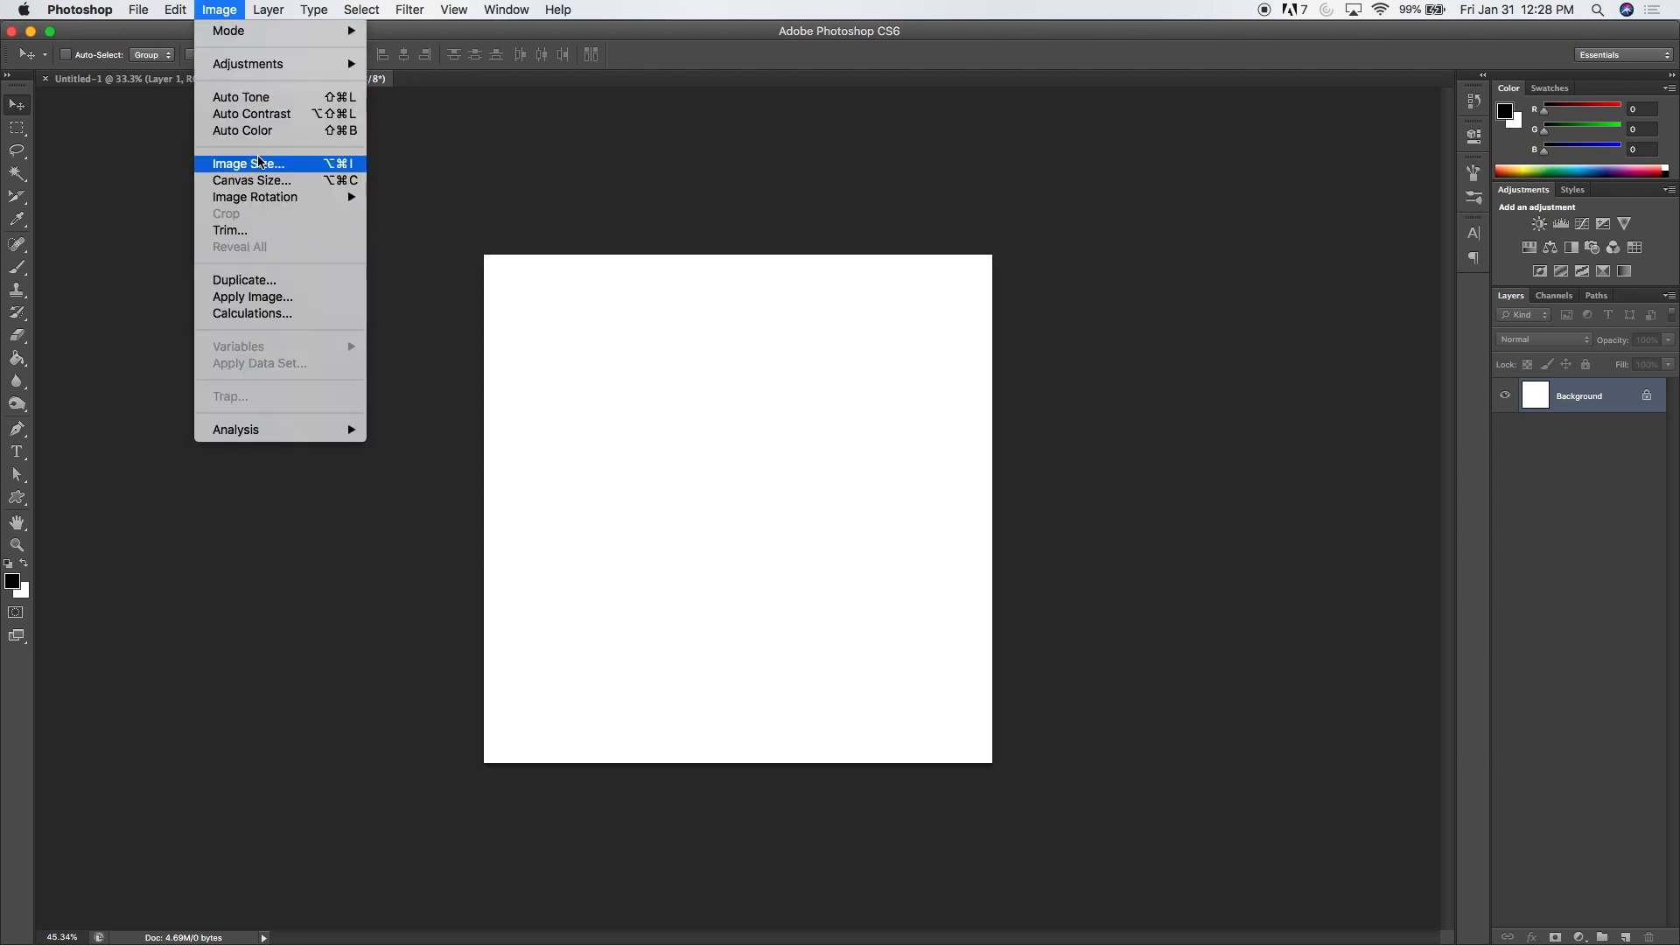
pyautogui.click(254, 176)
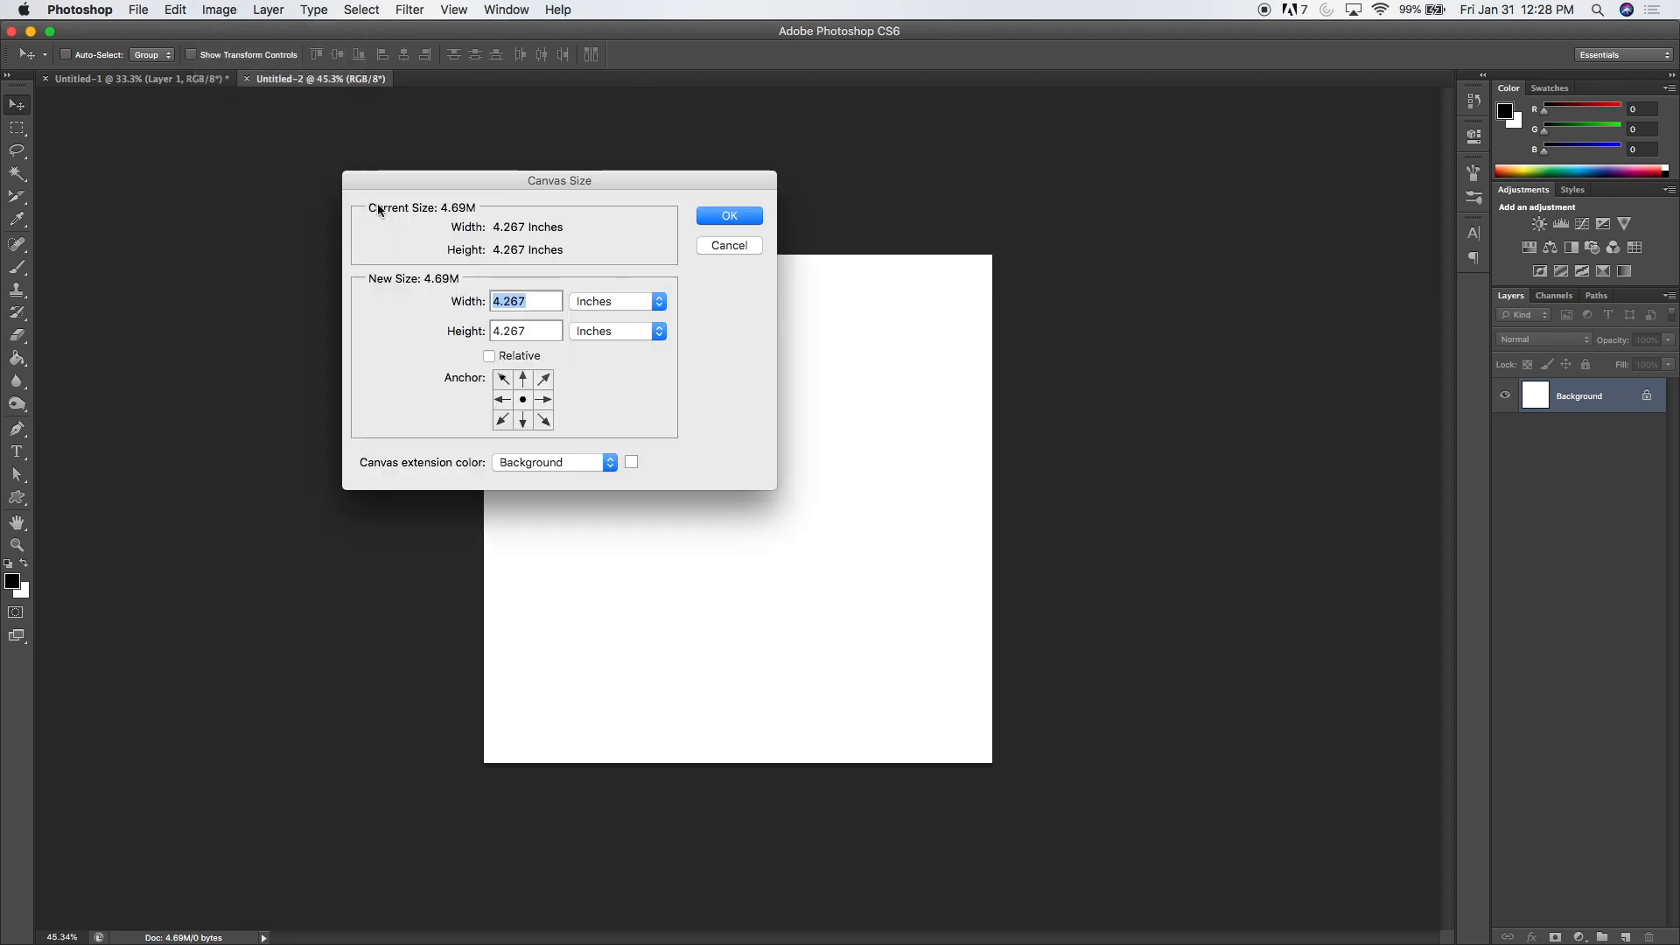
pyautogui.click(608, 303)
pyautogui.click(603, 284)
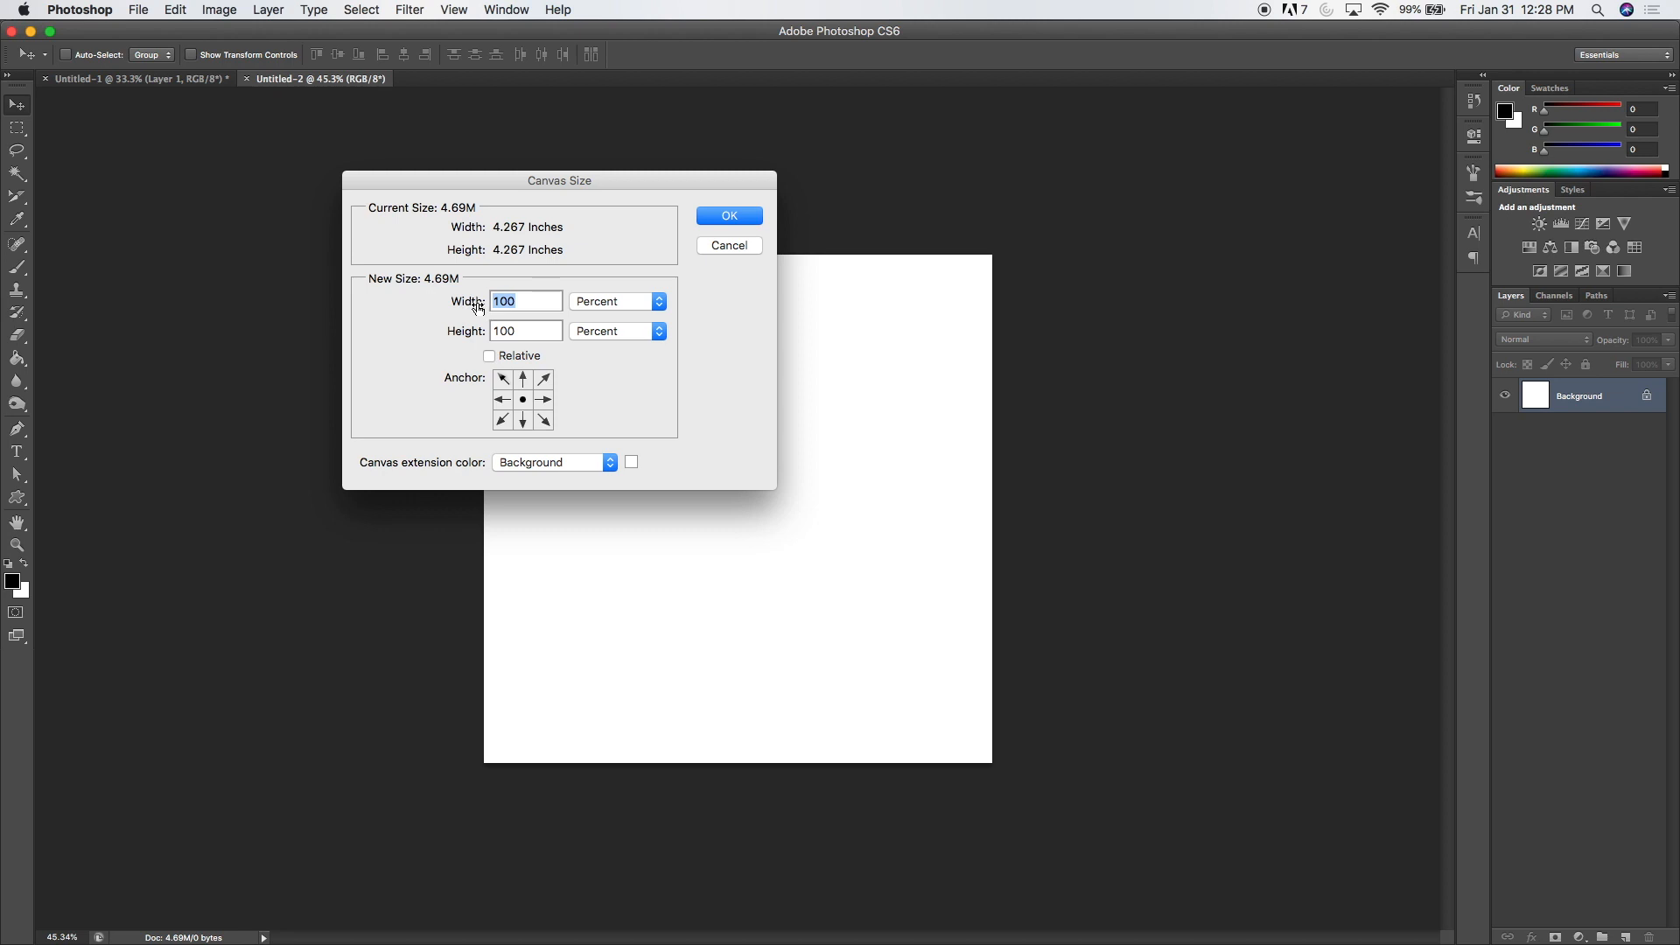
pyautogui.write('400')
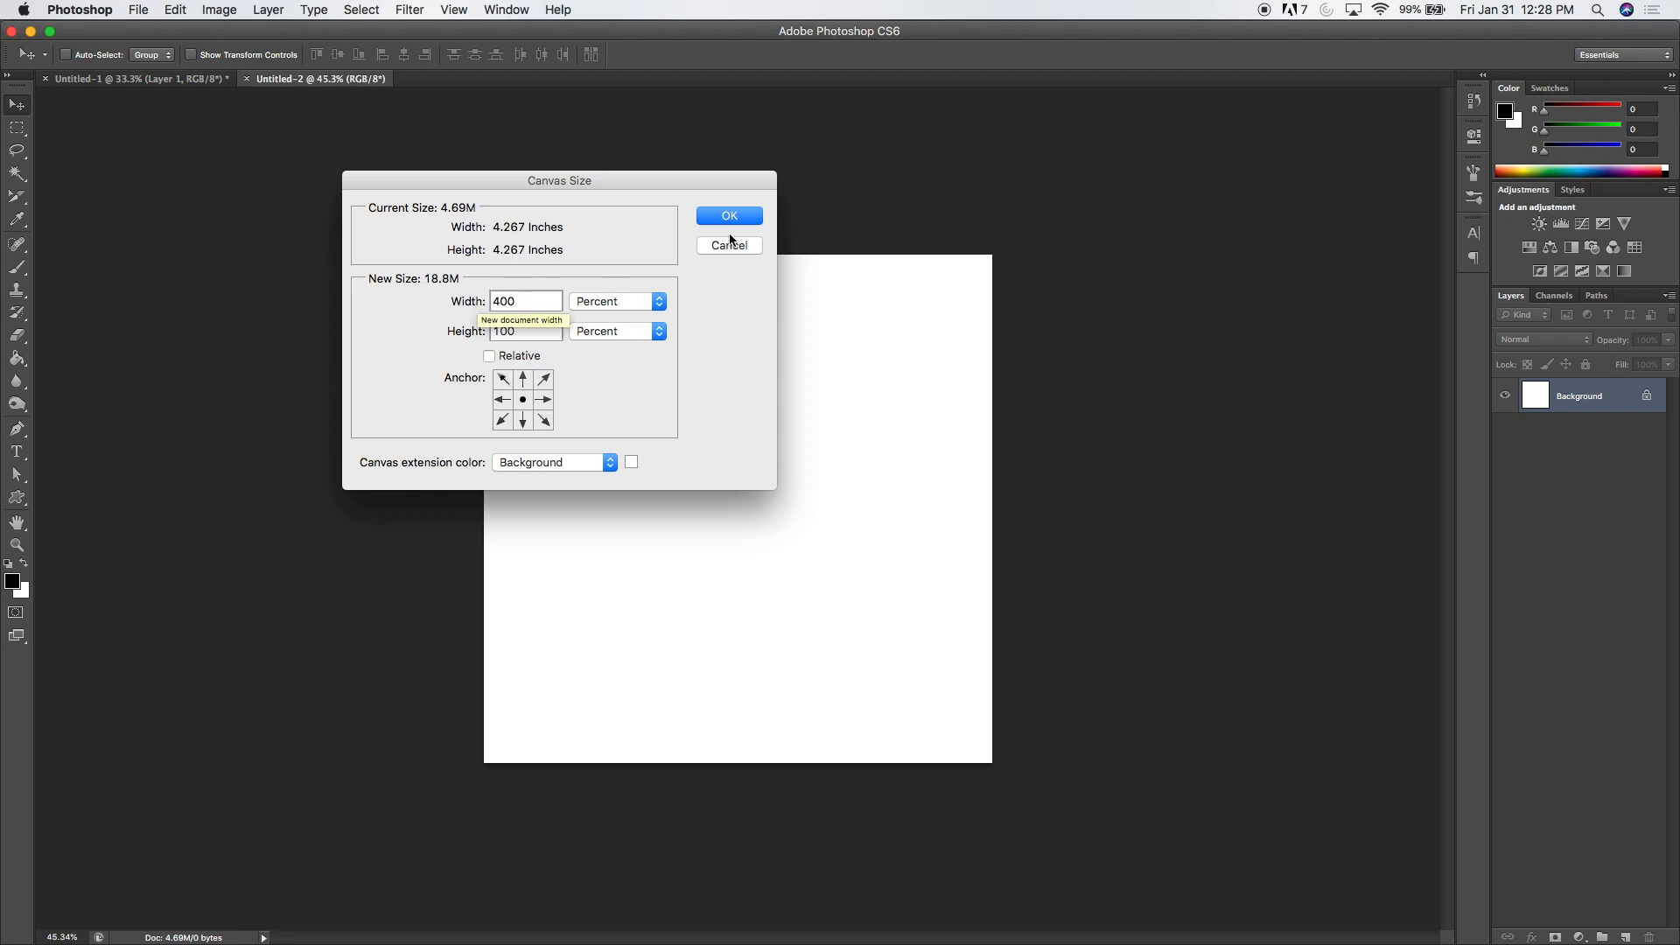
pyautogui.click(730, 222)
pyautogui.press('super+0')
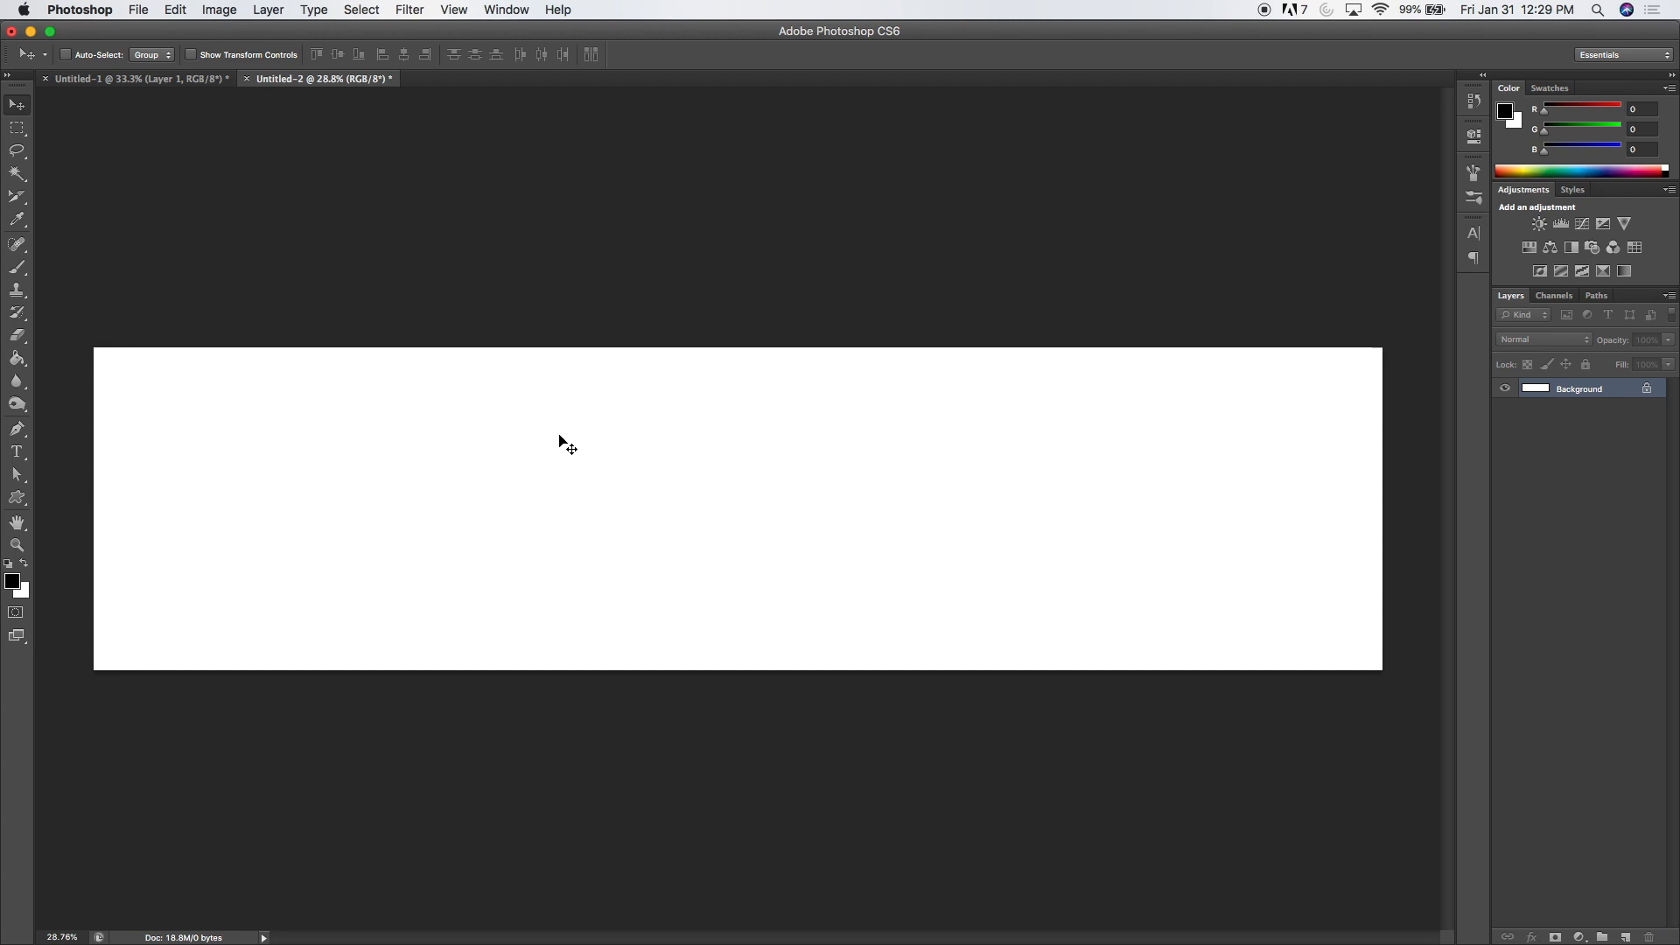
# Step: Show the rulers in percent and place vertical guides at 25, 50 and 75 percent of the canvas width
pyautogui.press('super+r')
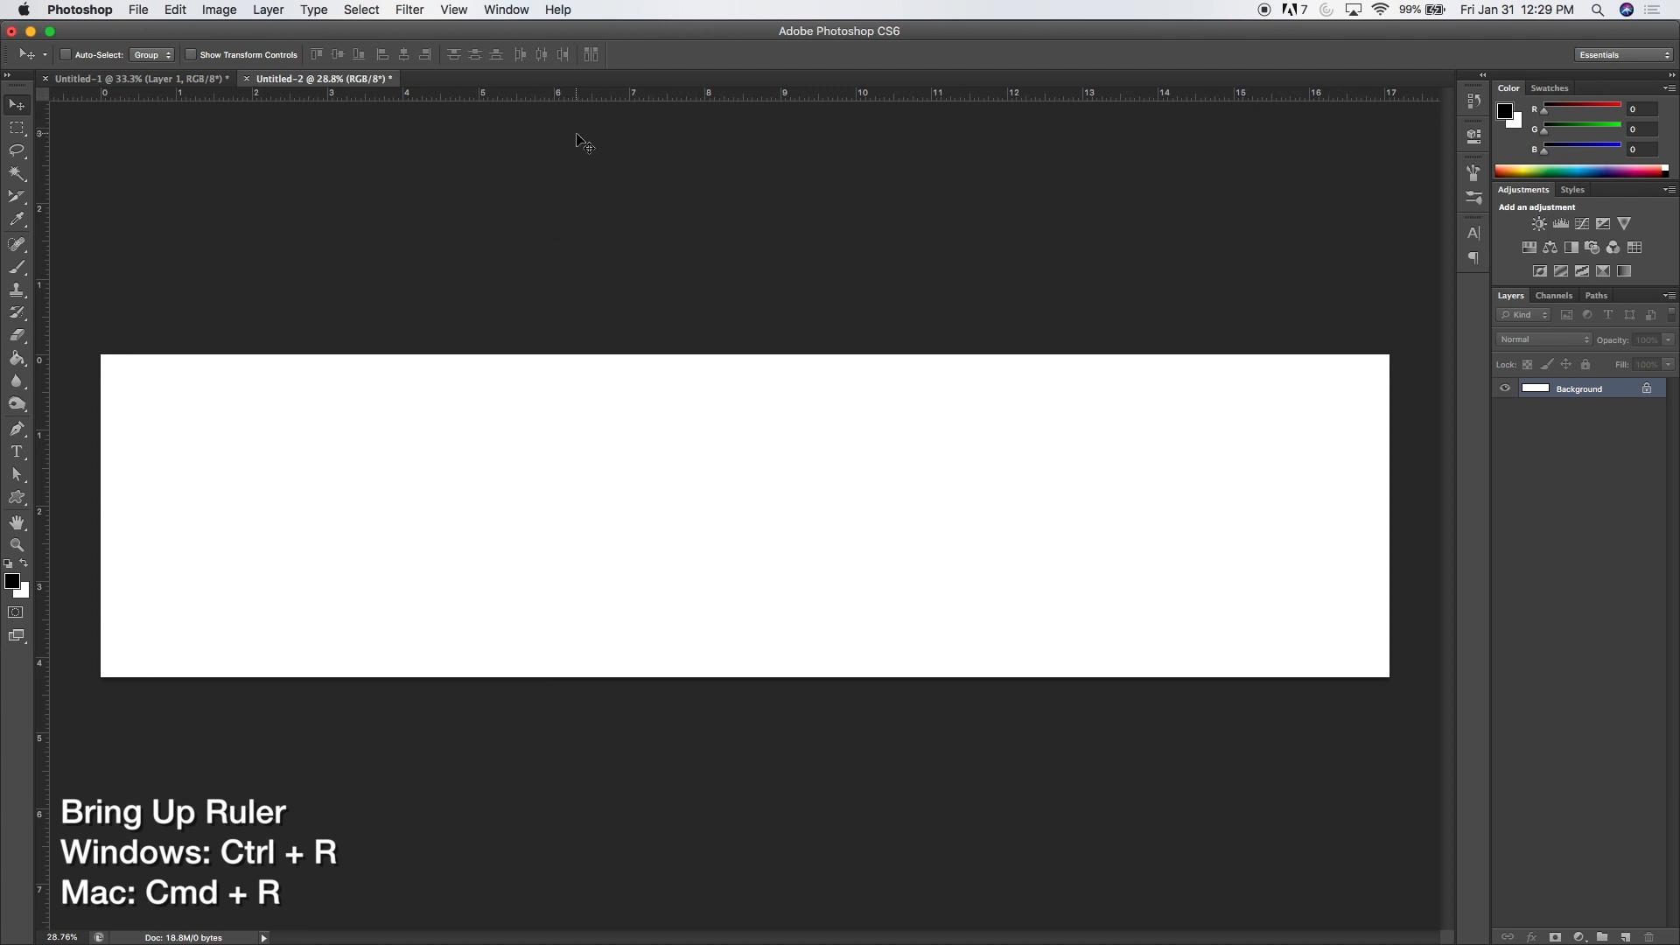
pyautogui.rightClick(647, 93)
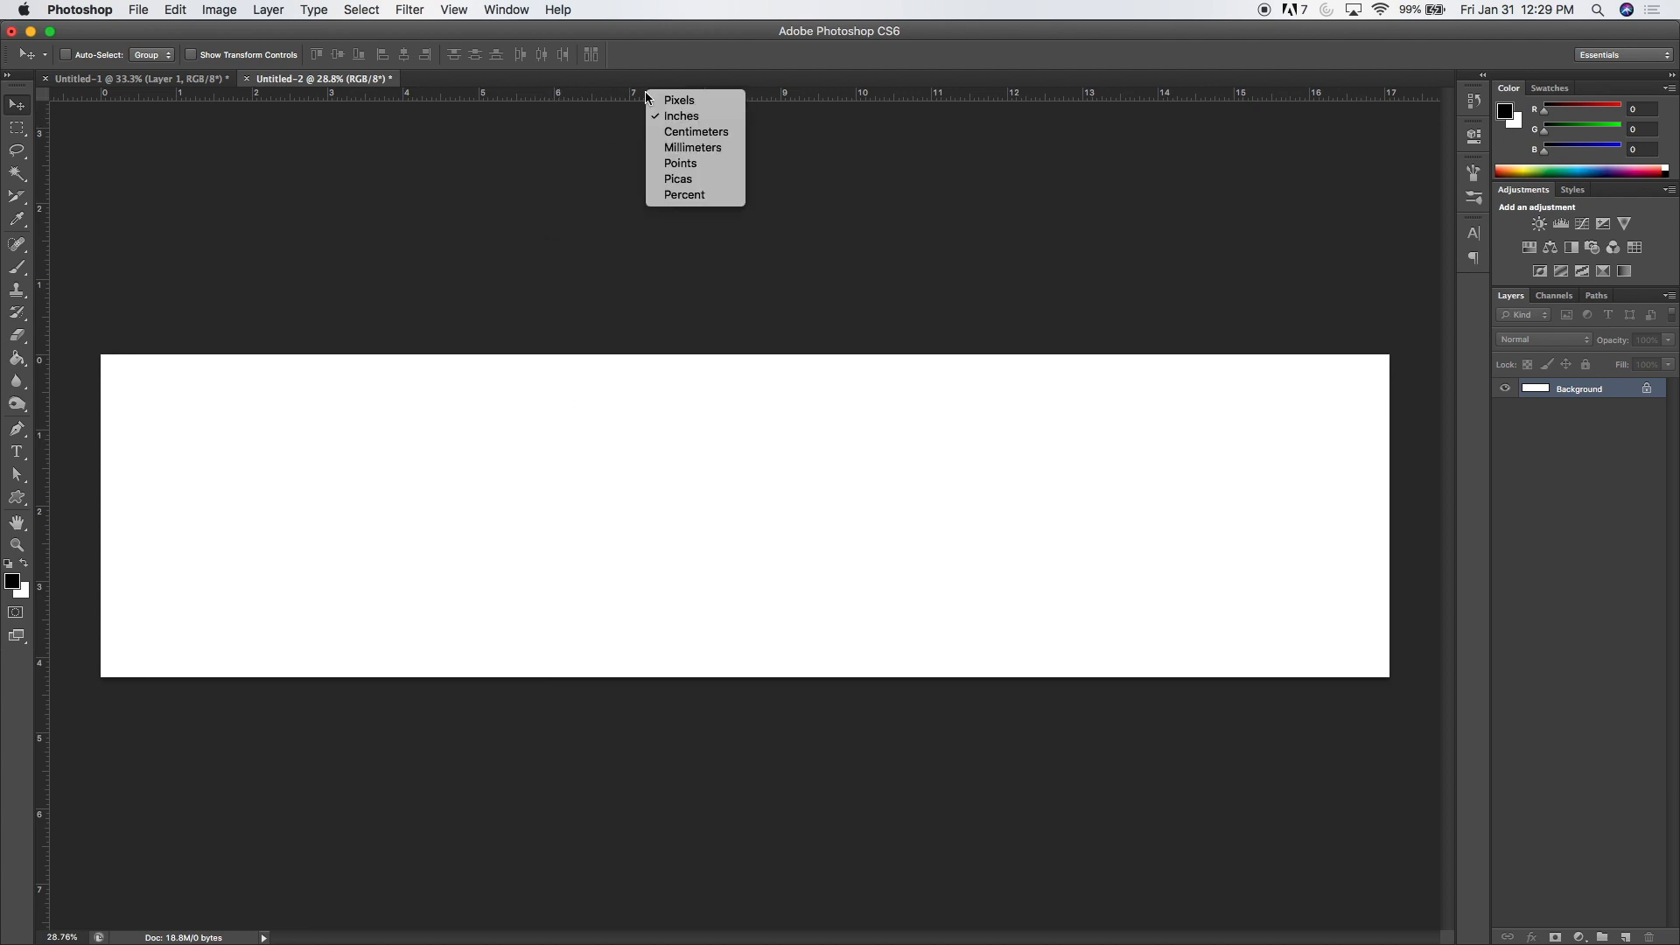
pyautogui.click(696, 196)
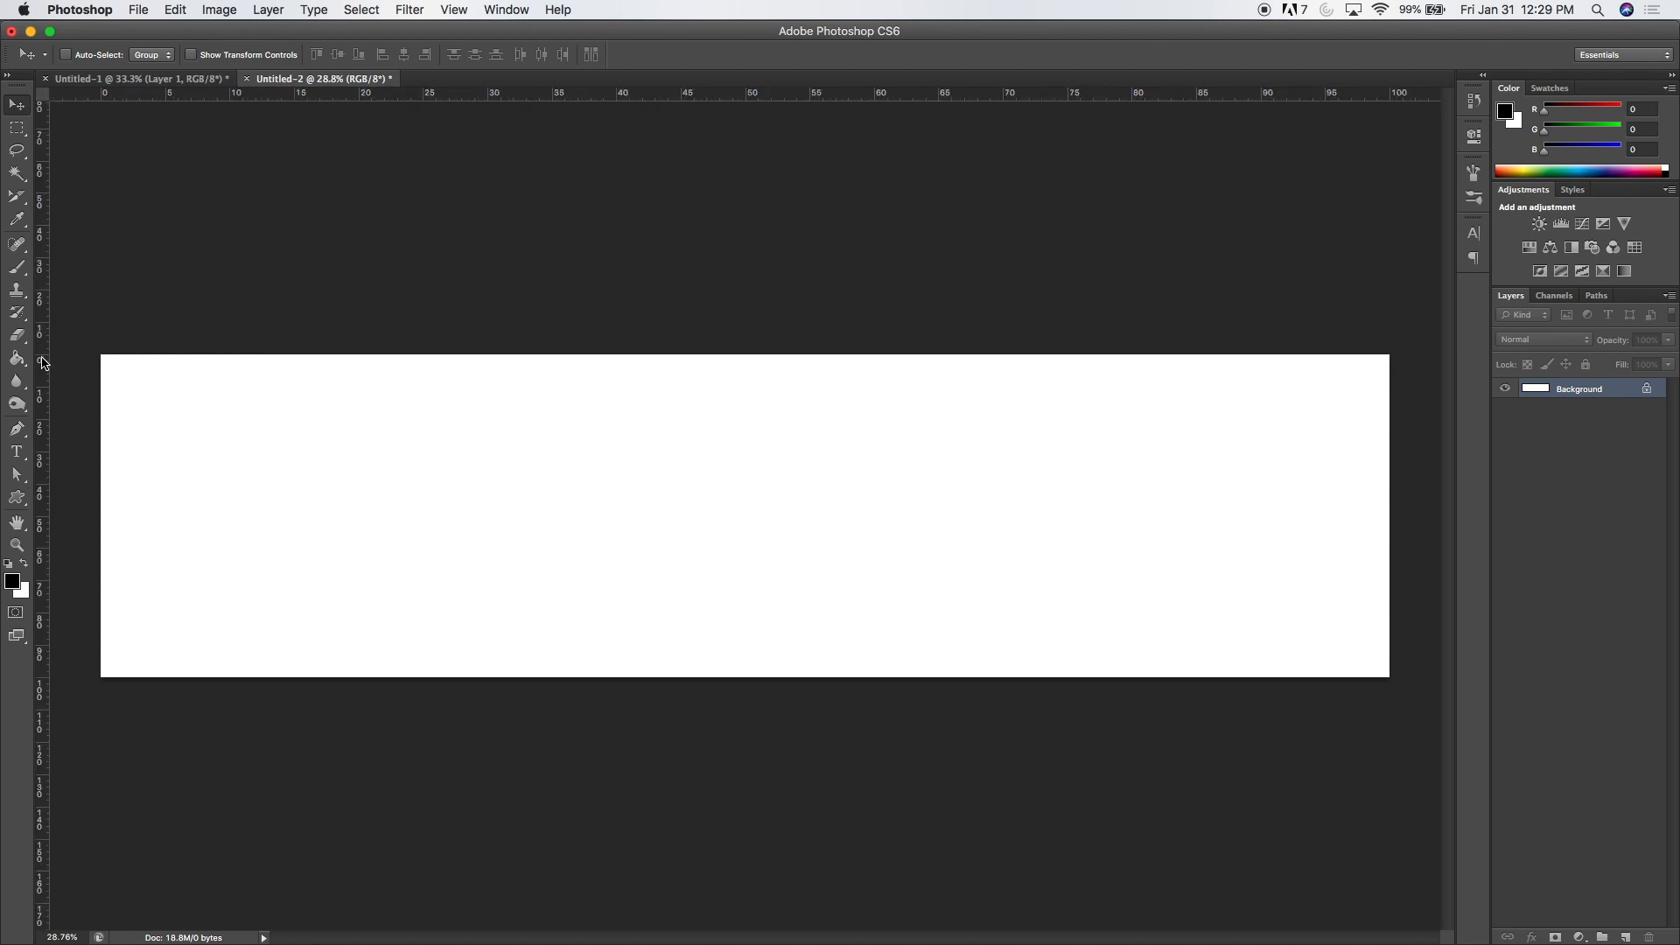
pyautogui.moveTo(44, 364); pyautogui.dragTo(421, 399)
pyautogui.moveTo(42, 444); pyautogui.dragTo(749, 440)
pyautogui.moveTo(44, 499); pyautogui.dragTo(1068, 472)
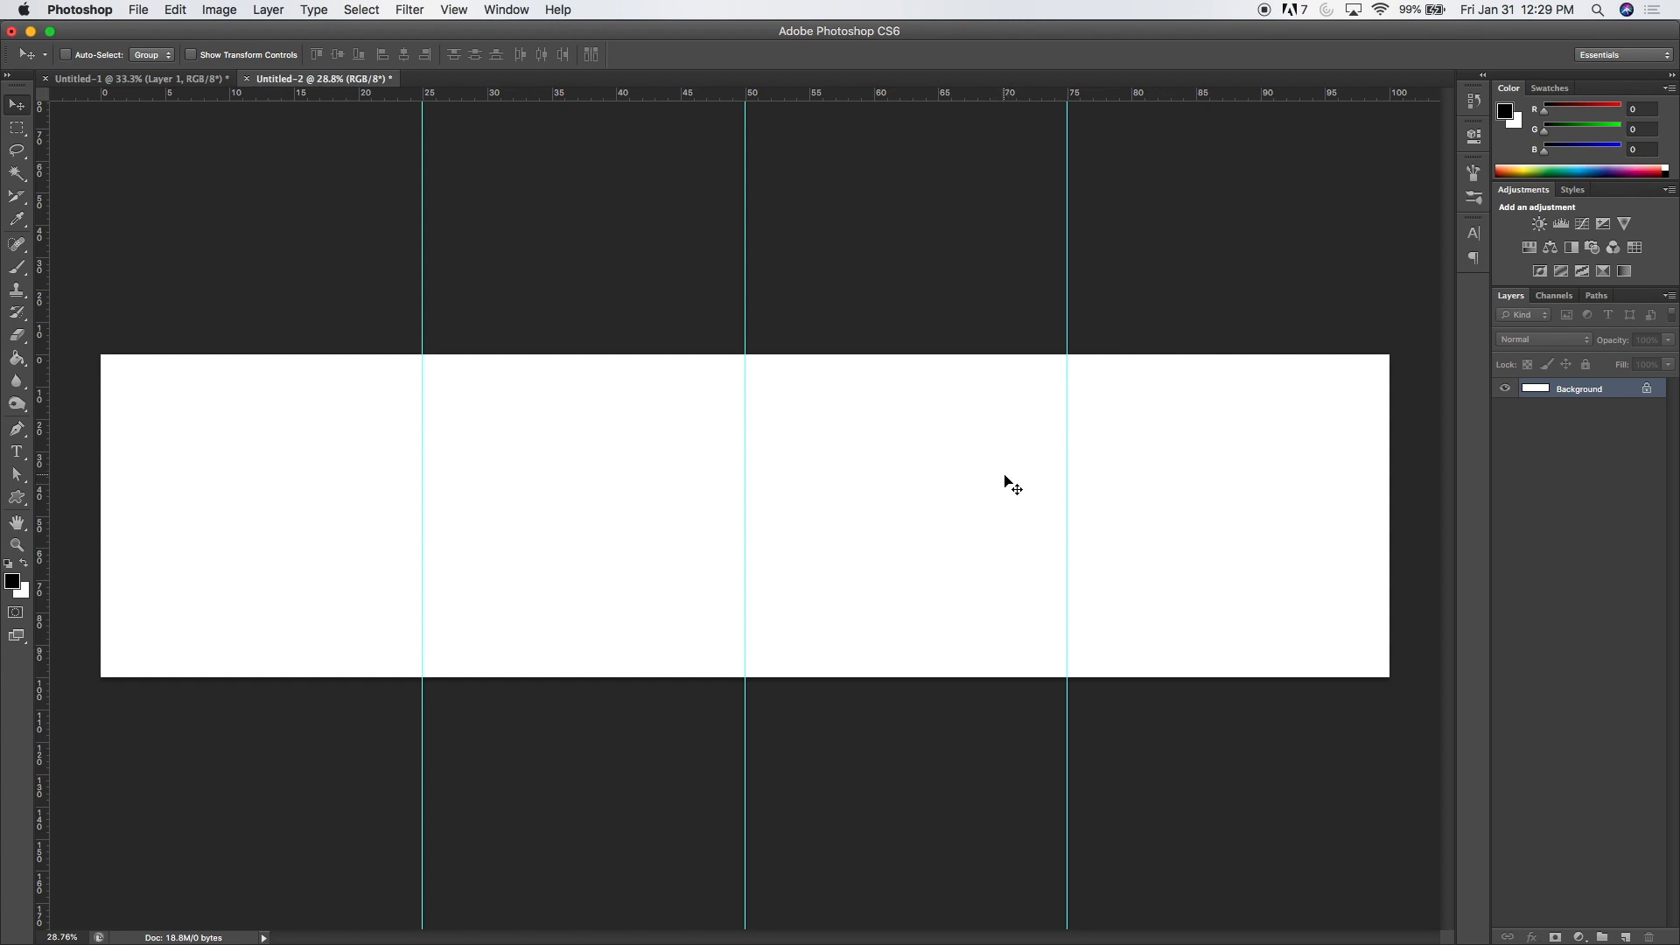
# Step: Copy the entire panorama layer from Untitled-1 and paste it into Untitled-2
pyautogui.click(174, 82)
pyautogui.press('super+a')
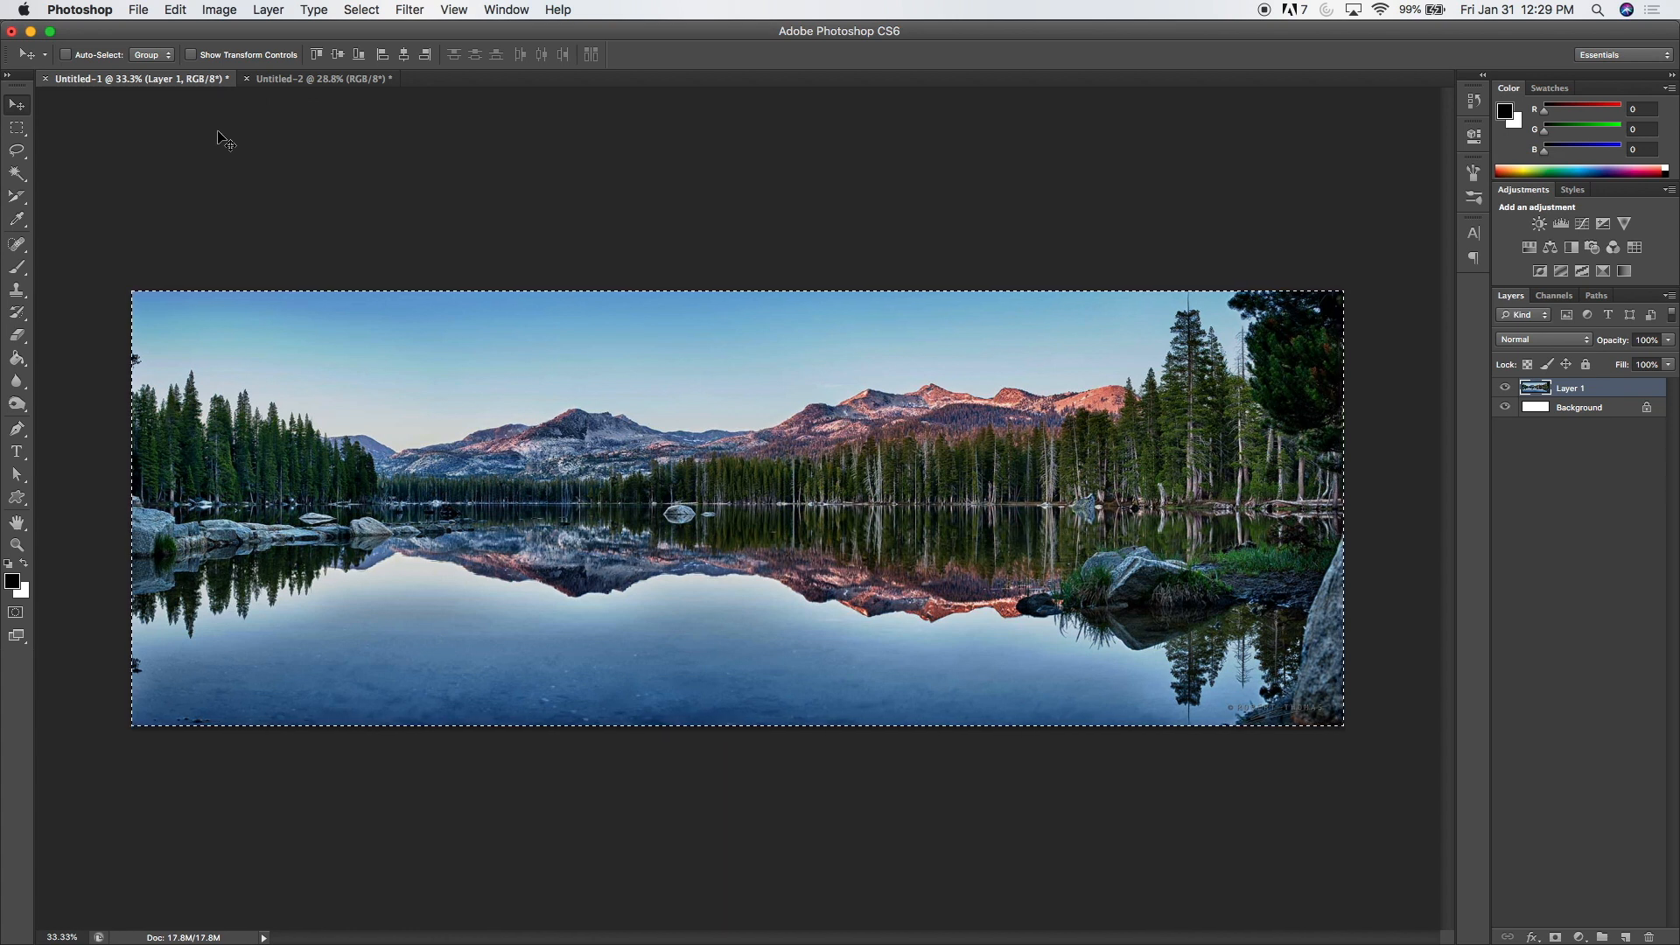
pyautogui.press('super+c')
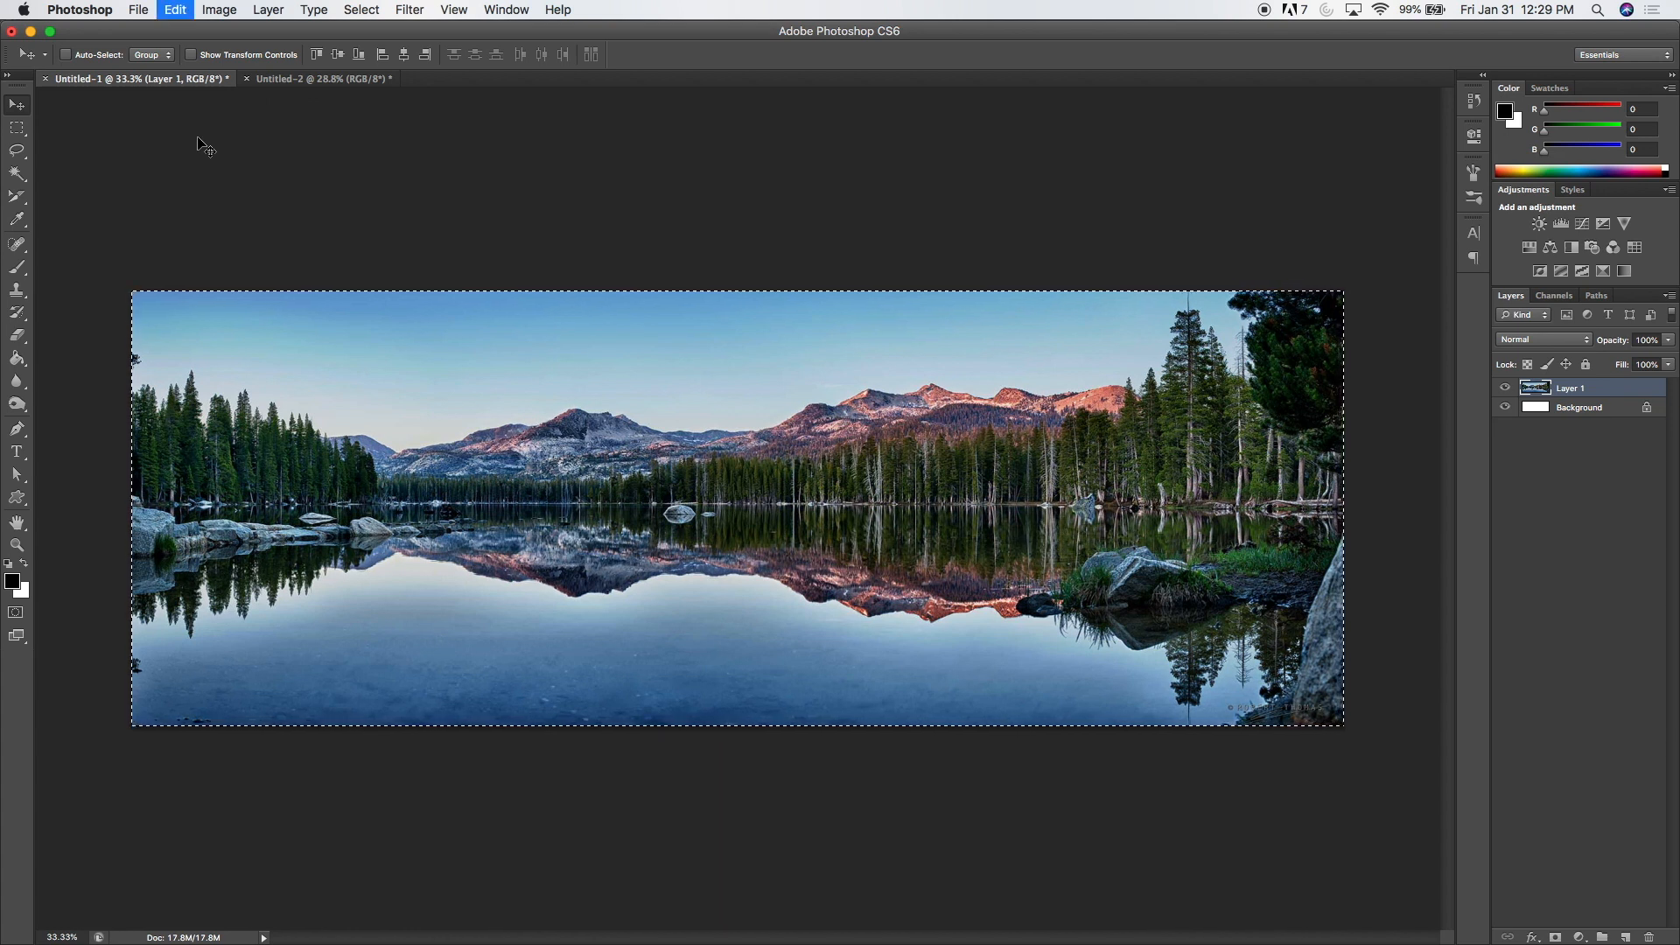
pyautogui.click(352, 84)
pyautogui.press('super+v')
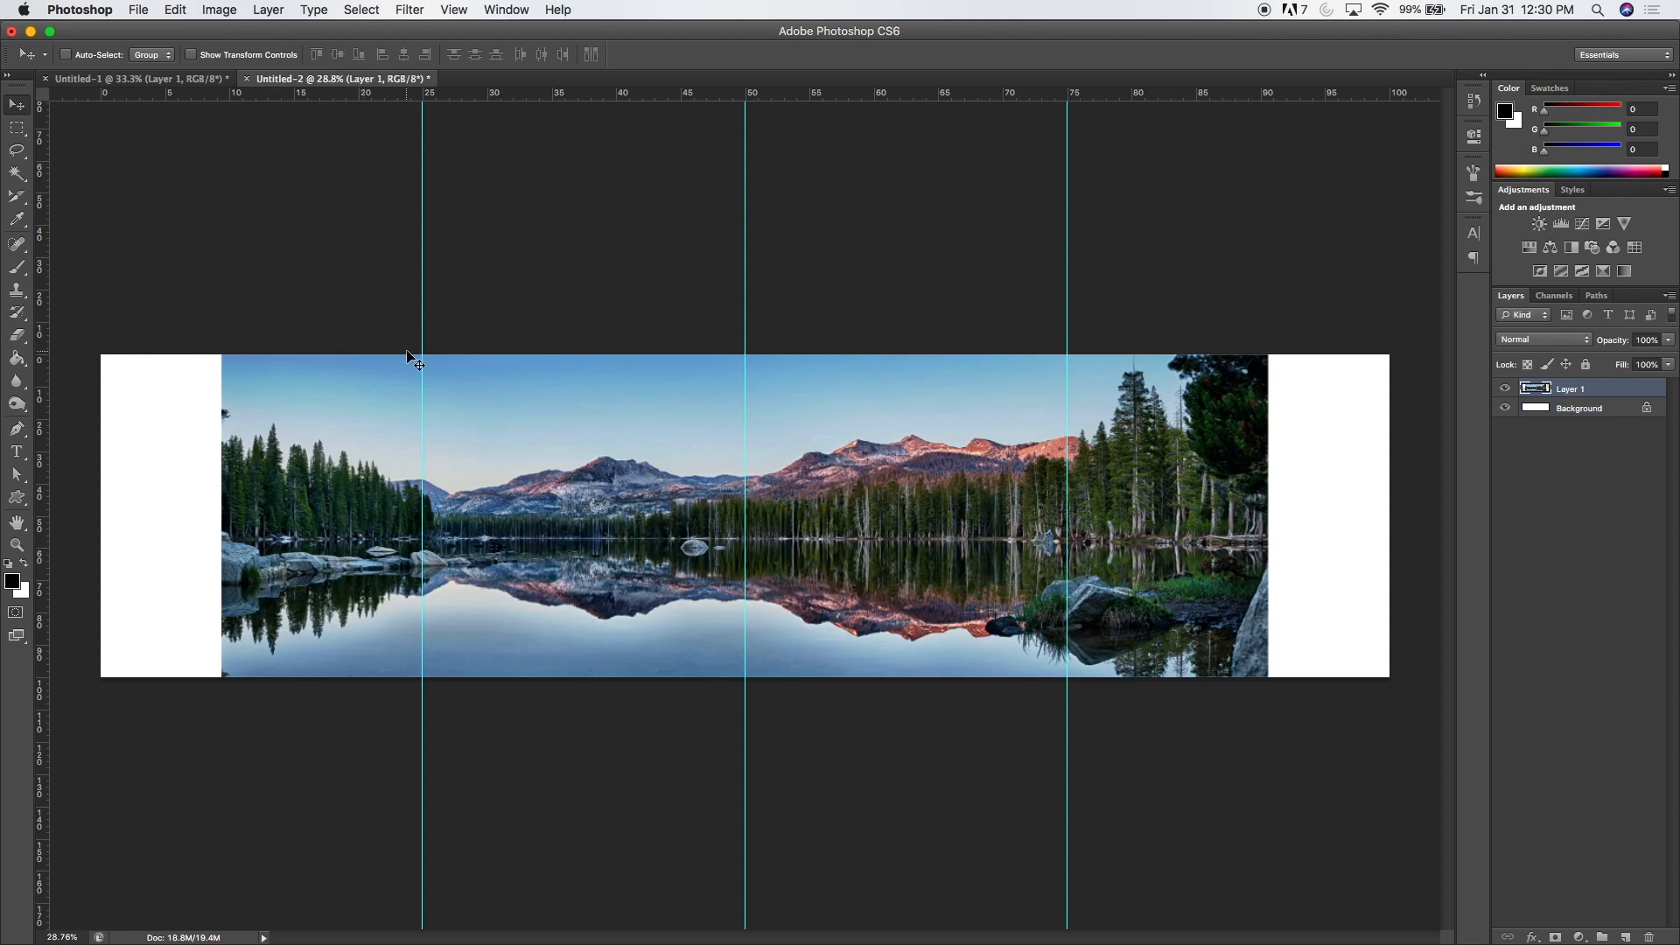
# Step: Scale the pasted panorama to about 126% with Free Transform to fill the canvas, and nudge it slightly upward
pyautogui.press('super+plus')
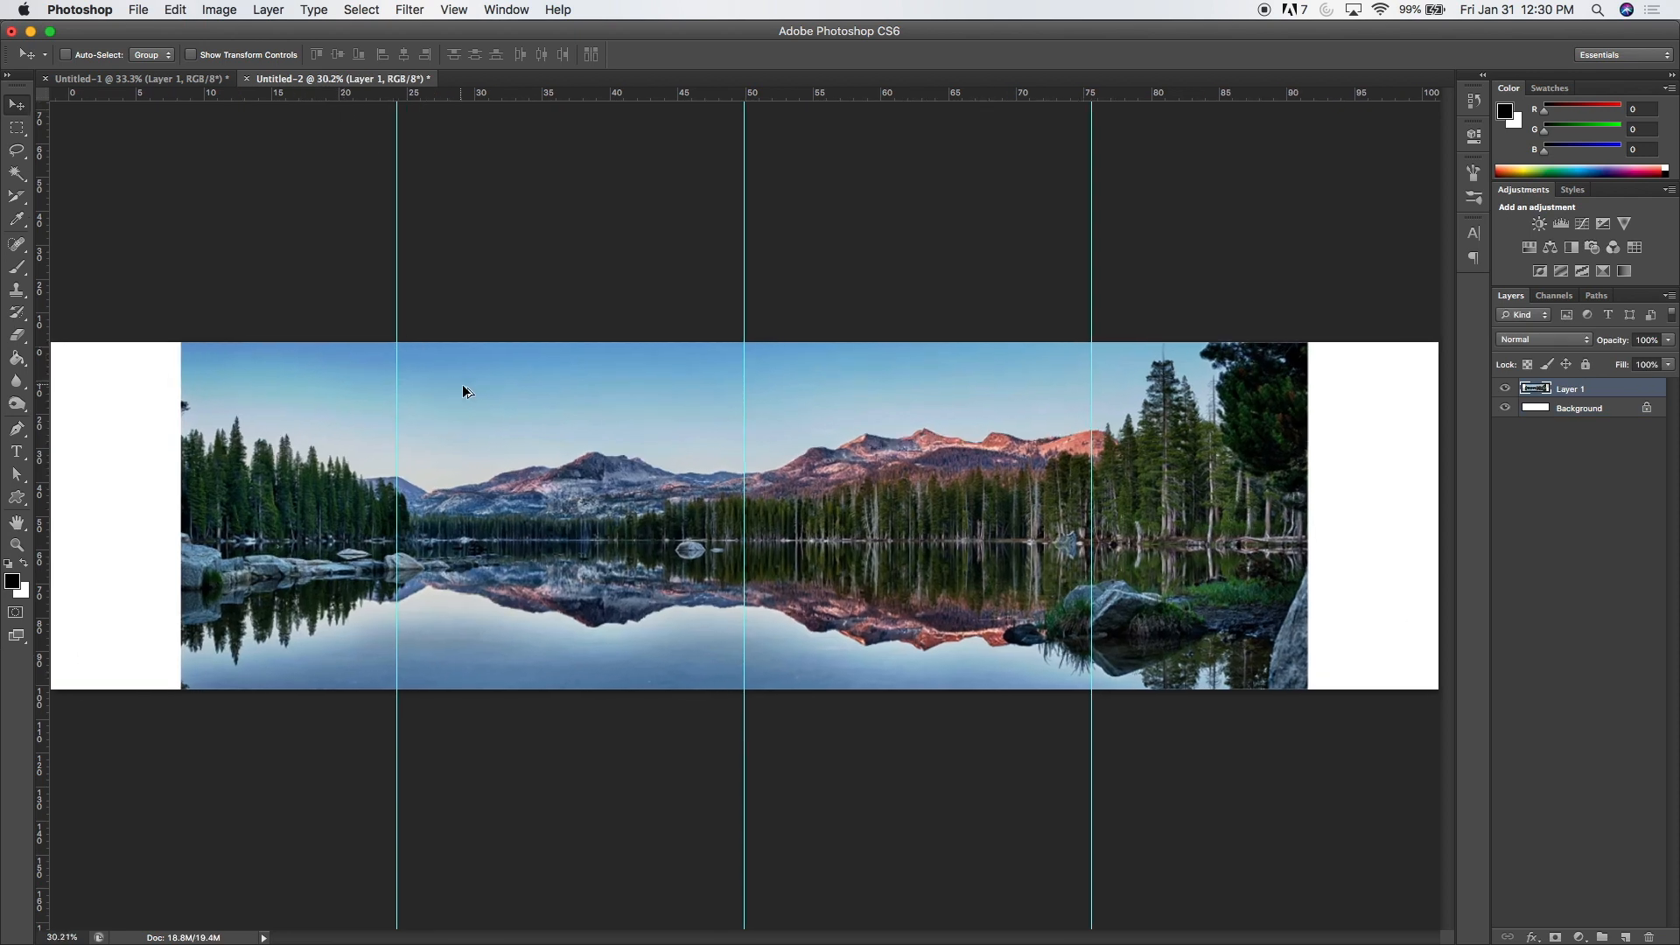
pyautogui.scroll(-6, 464, 387)
pyautogui.scroll(2, 531, 414)
pyautogui.scroll(1, 534, 420)
pyautogui.press('super+t')
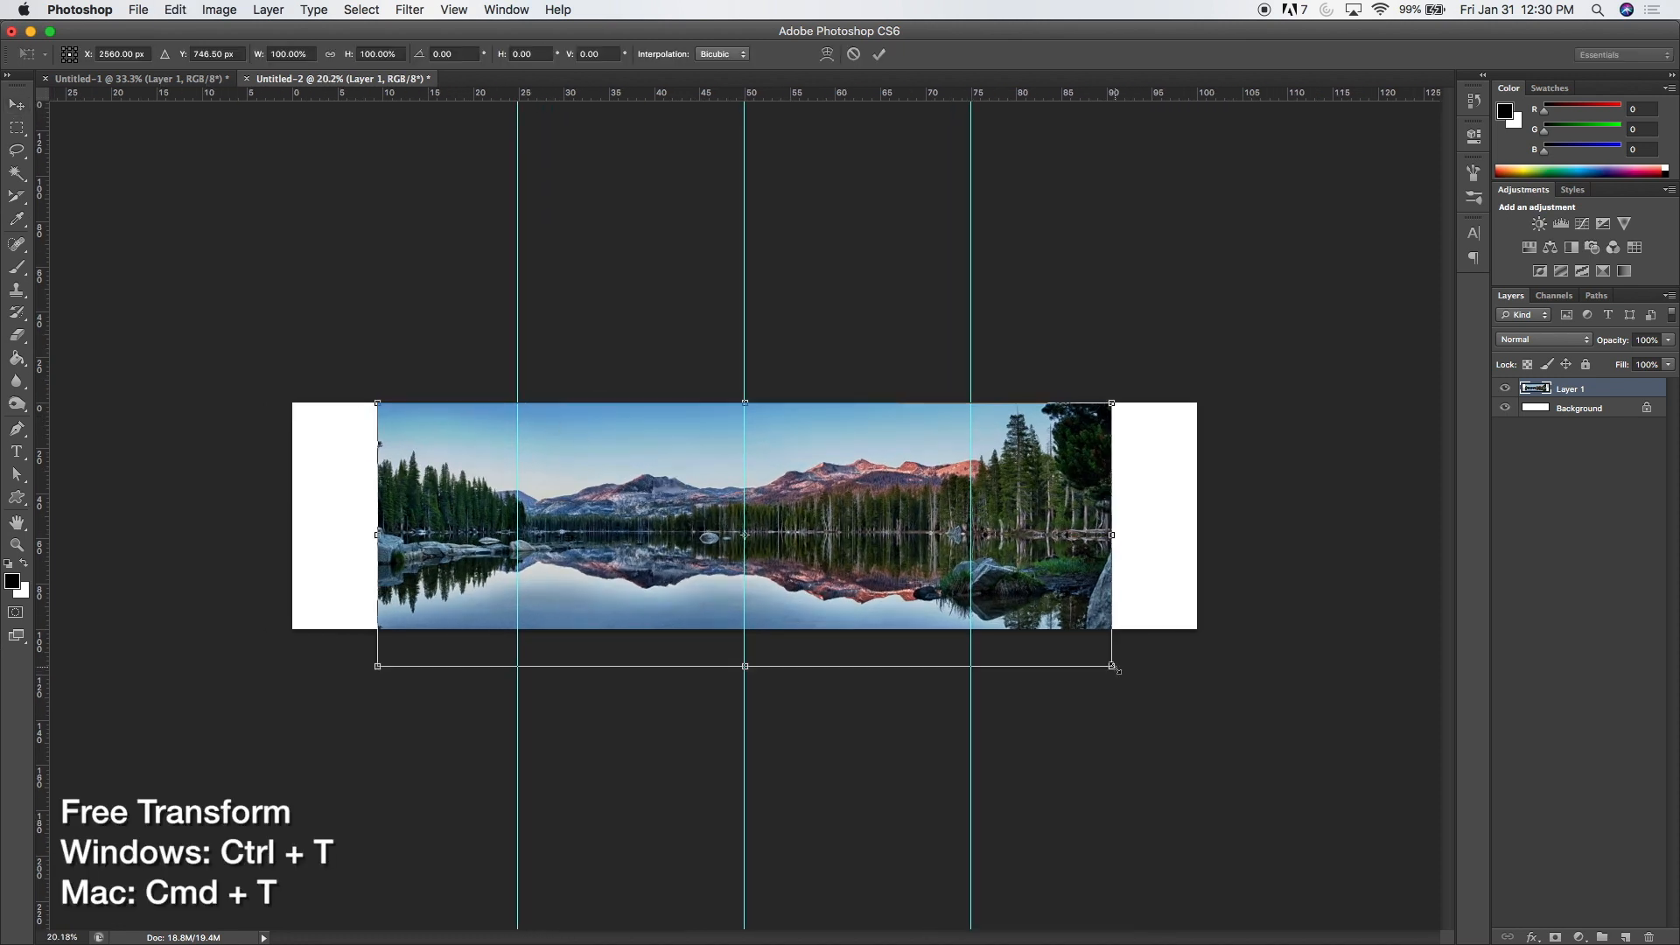
pyautogui.moveTo(1113, 669); pyautogui.dragTo(1220, 682)
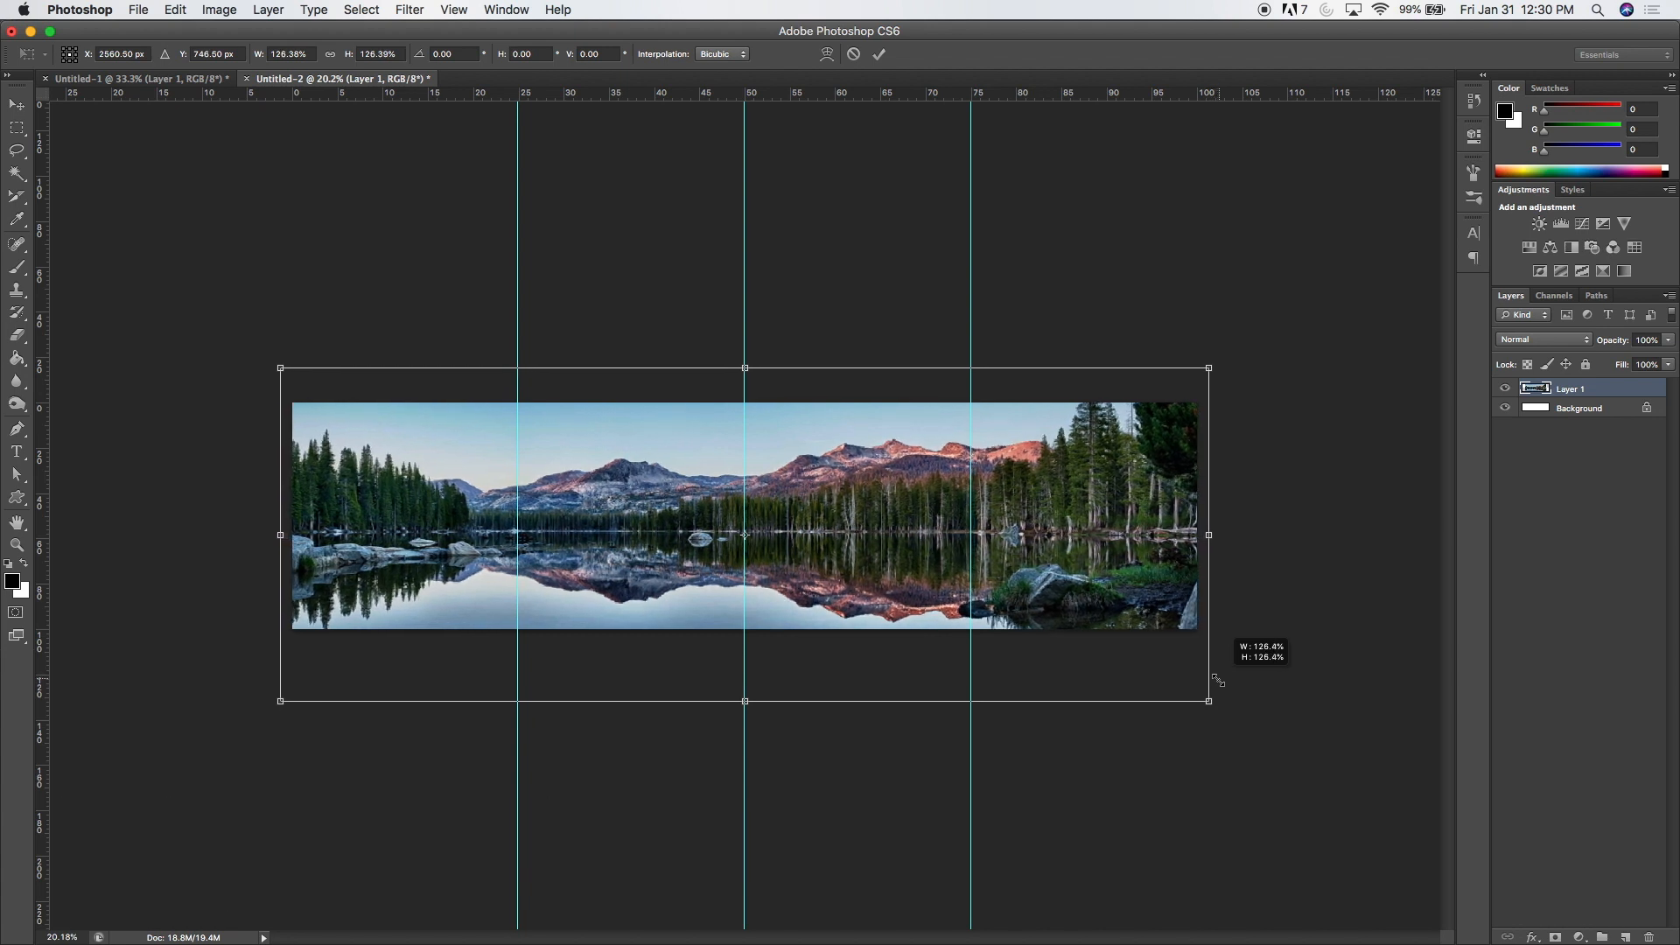
pyautogui.moveTo(1076, 567); pyautogui.dragTo(1078, 562)
pyautogui.press('Return')
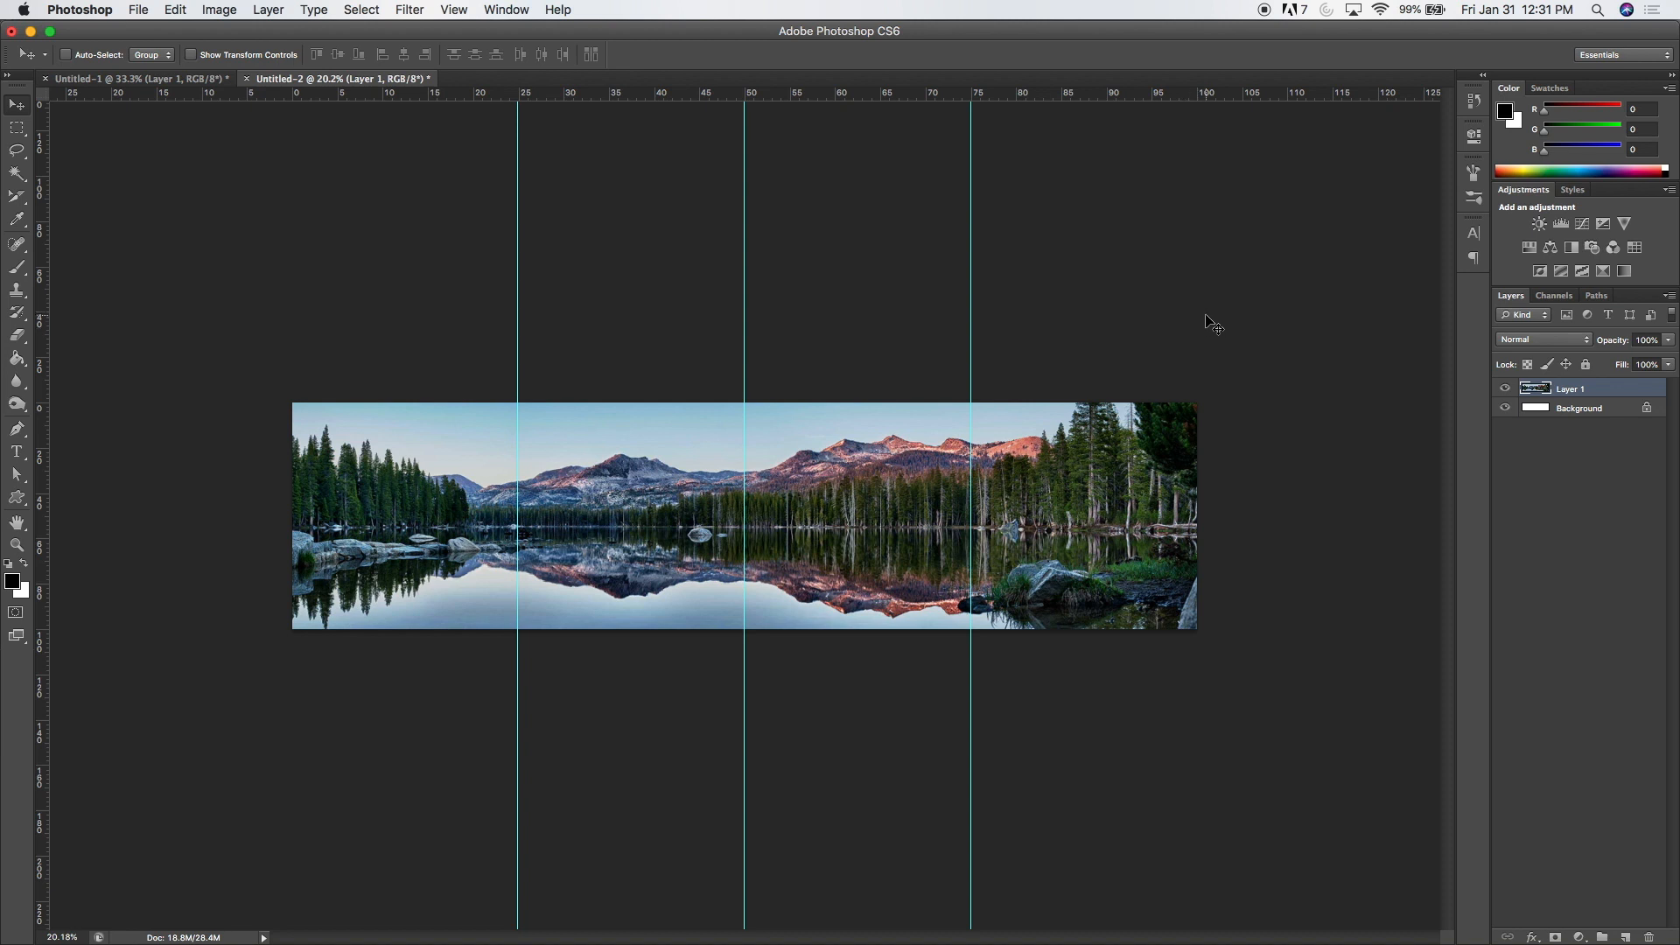
# Step: Add a Brightness/Contrast adjustment with slightly lowered brightness and contrast at 42
pyautogui.doubleClick(1539, 224)
pyautogui.moveTo(1323, 219); pyautogui.dragTo(1368, 254)
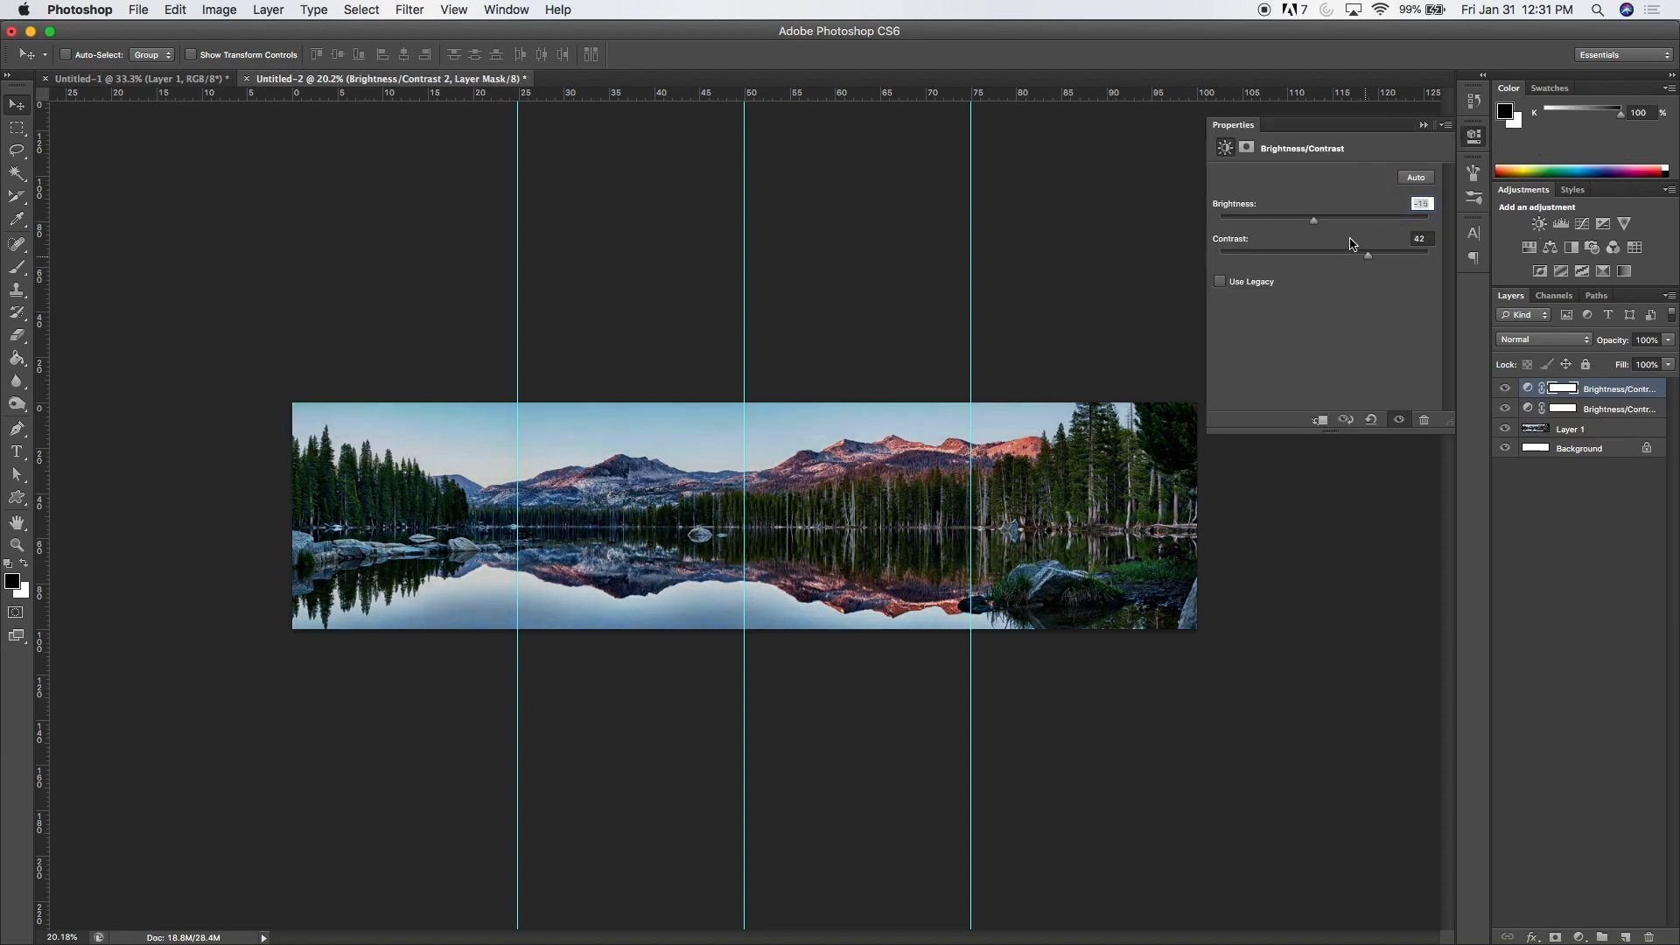
pyautogui.click(1424, 125)
# Step: Add a Hue/Saturation adjustment with saturation at about +24 and lightness at -4
pyautogui.click(1528, 247)
pyautogui.moveTo(1325, 274); pyautogui.dragTo(1361, 278)
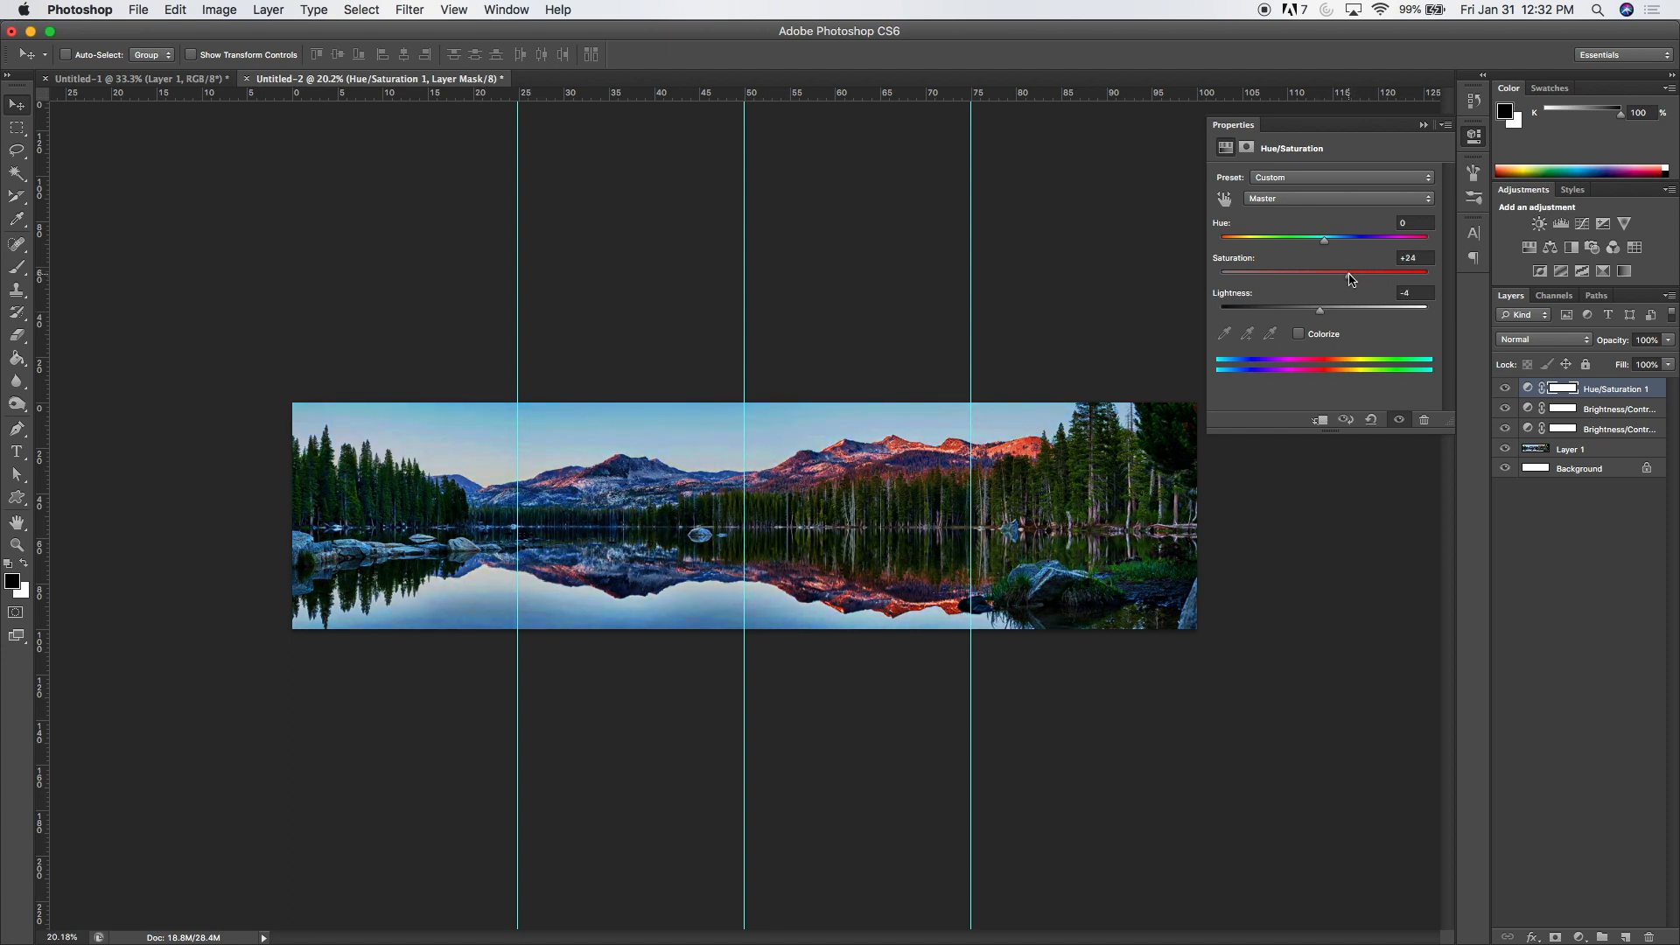
pyautogui.click(1423, 125)
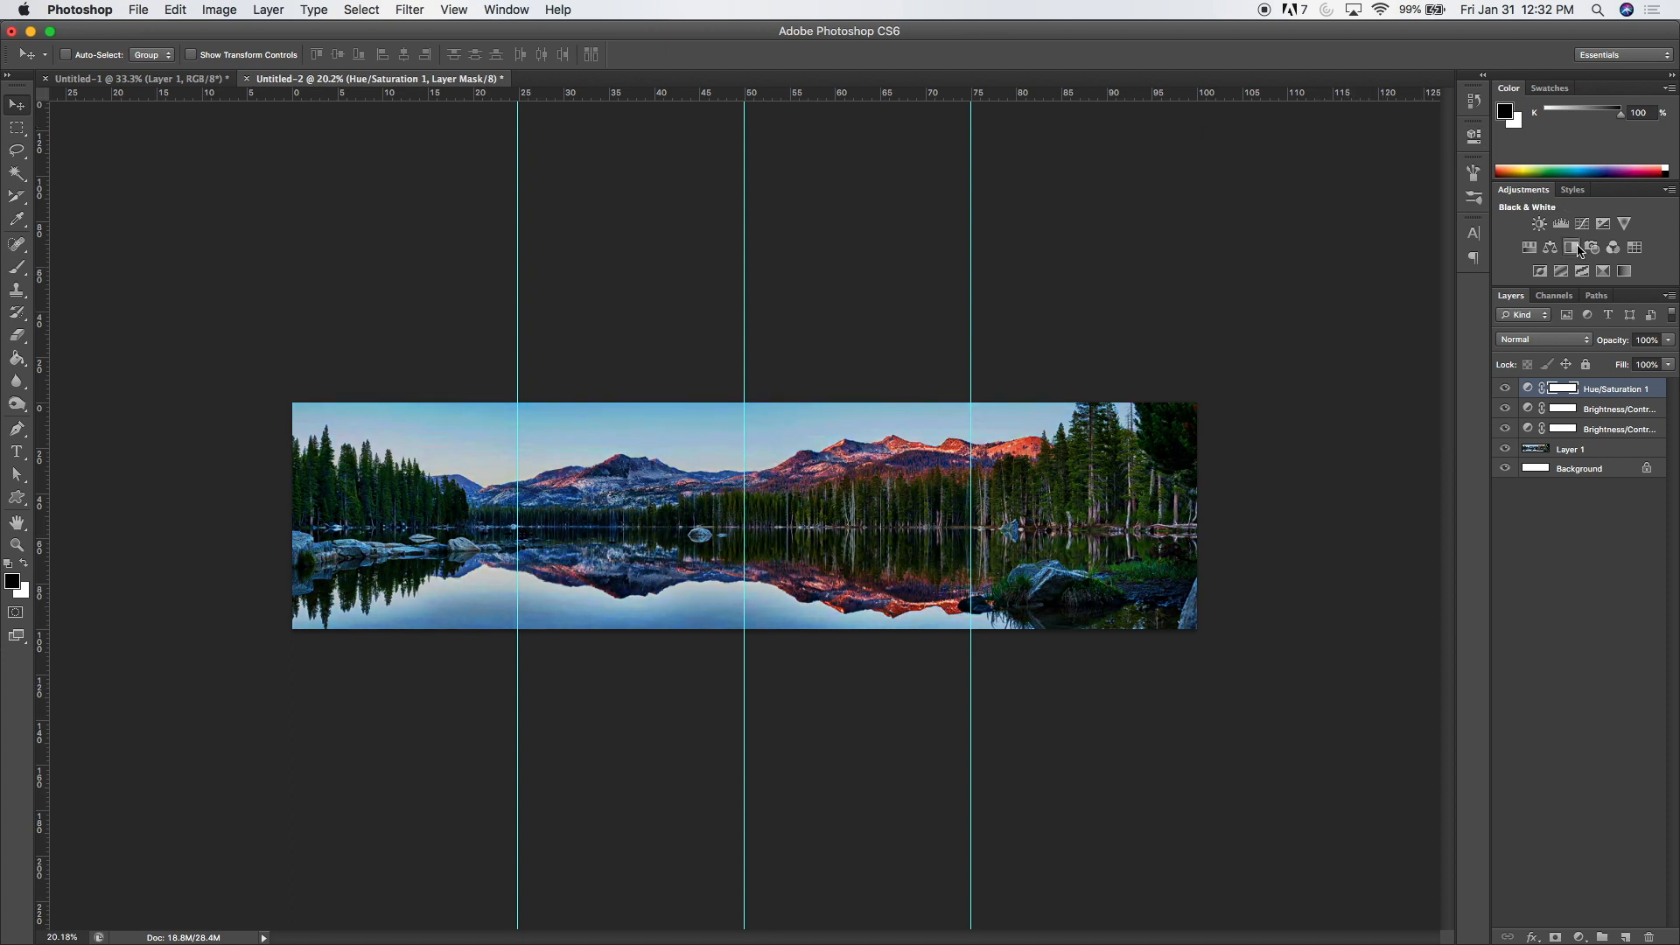
# Step: Toggle the visibility of the adjustment layers to compare the panorama with and without them
pyautogui.click(1506, 389)
pyautogui.click(1506, 408)
pyautogui.click(1505, 388)
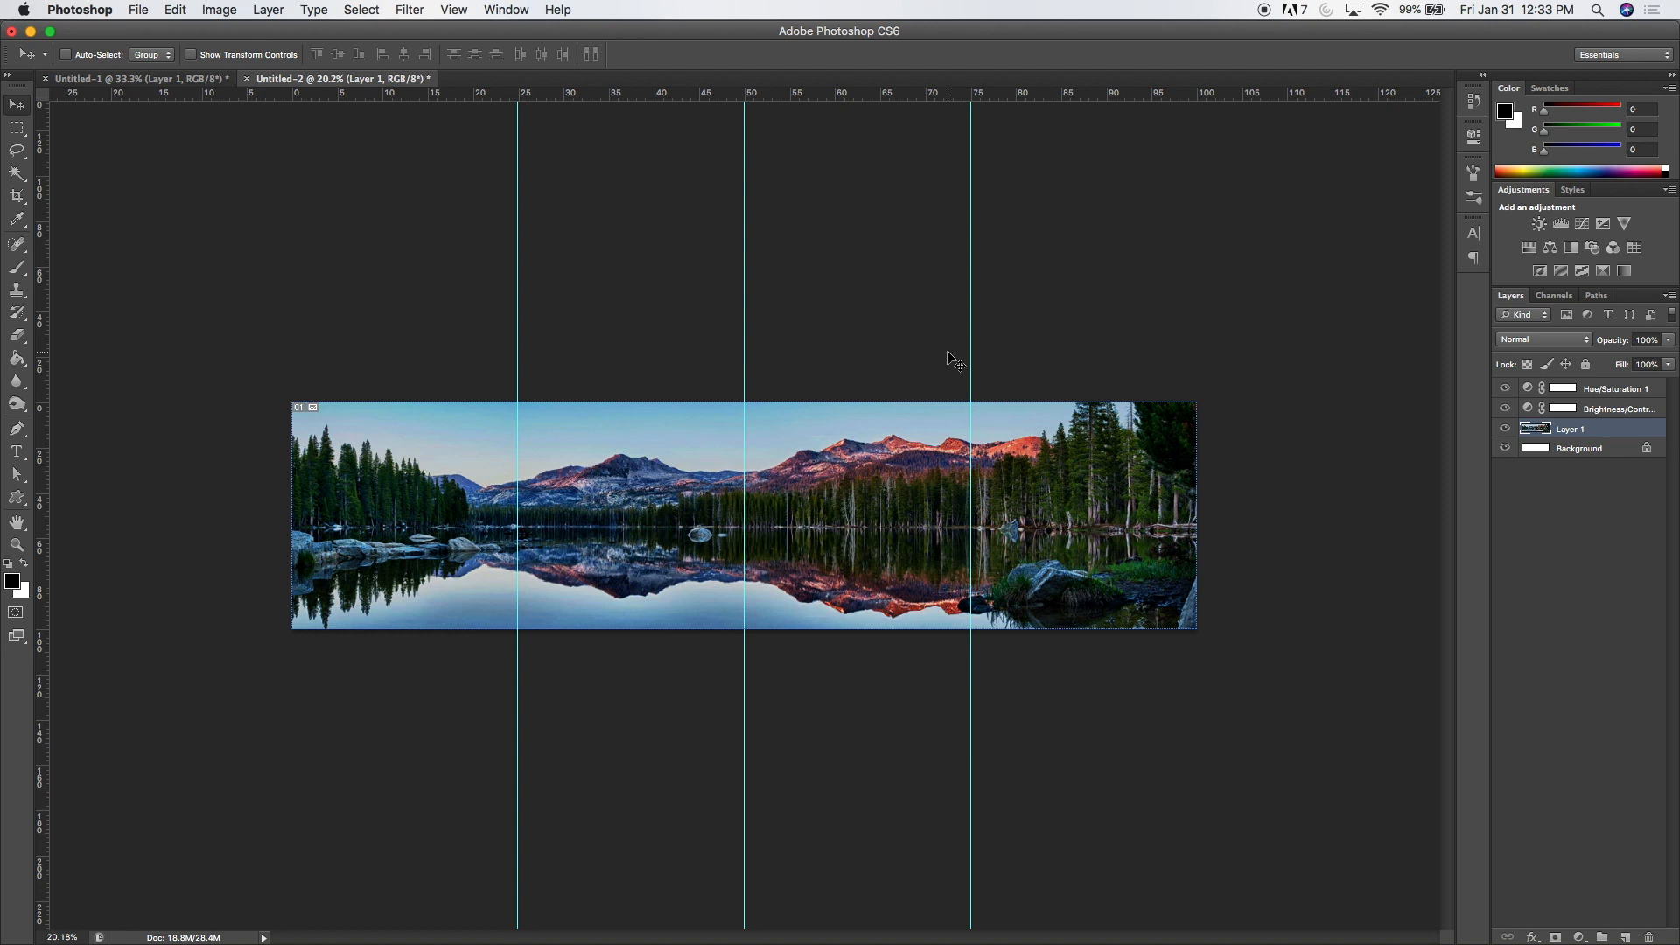
# Step: Slice the panorama along the guides into four full-height slices with the Slice Tool
pyautogui.click(17, 198)
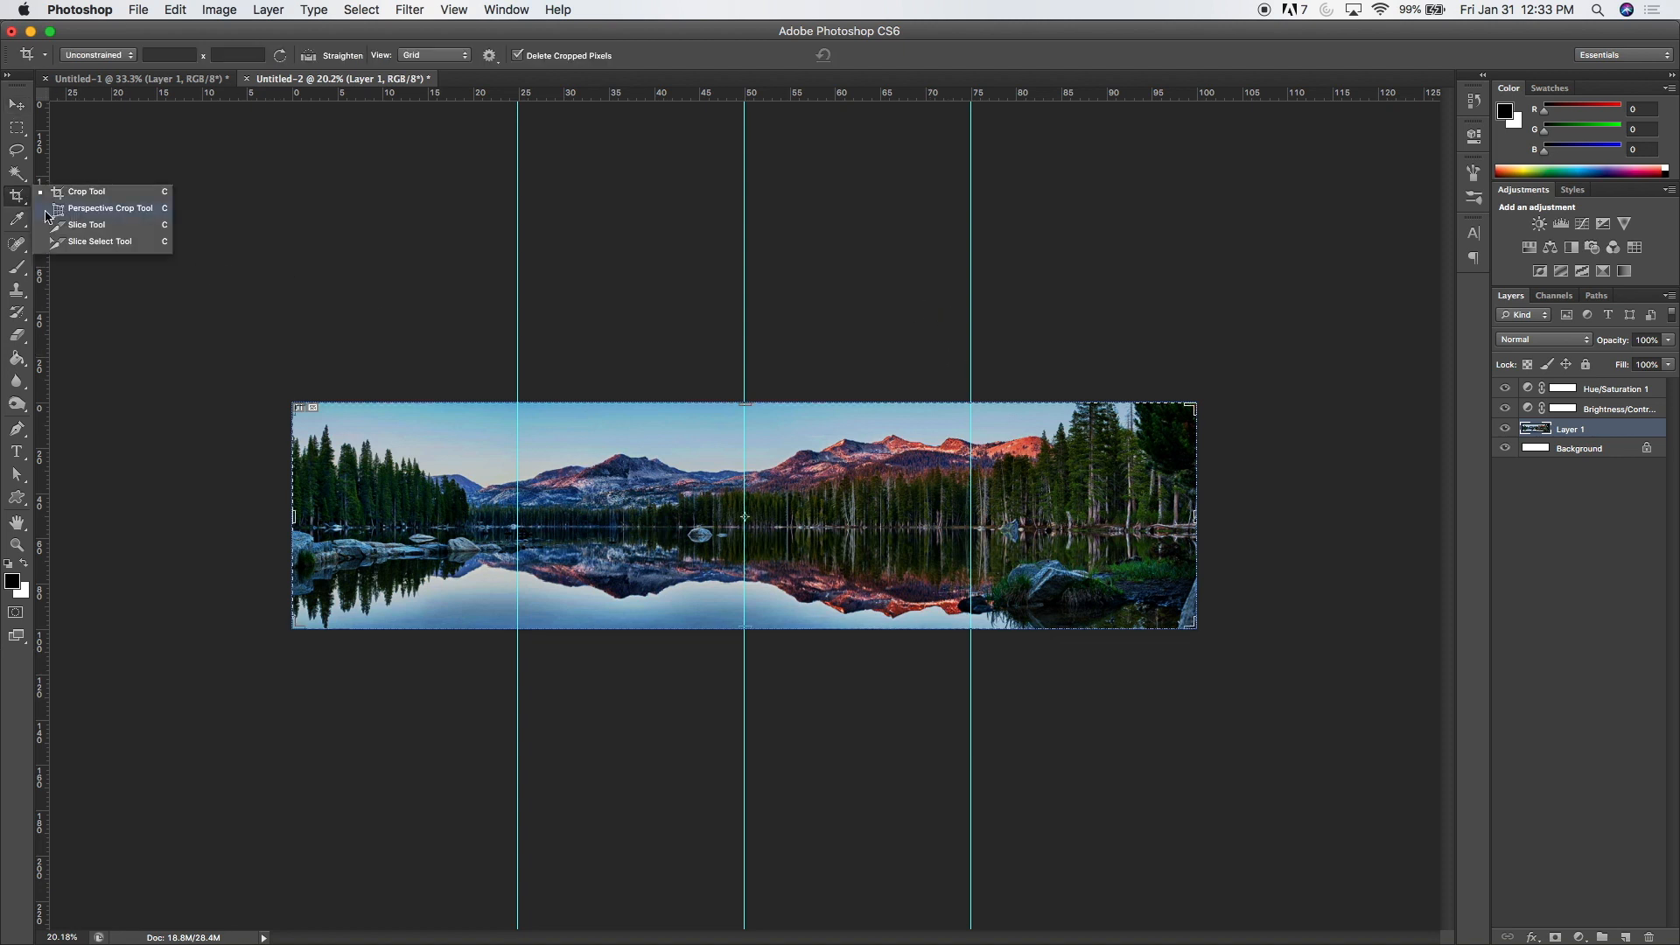
pyautogui.click(85, 224)
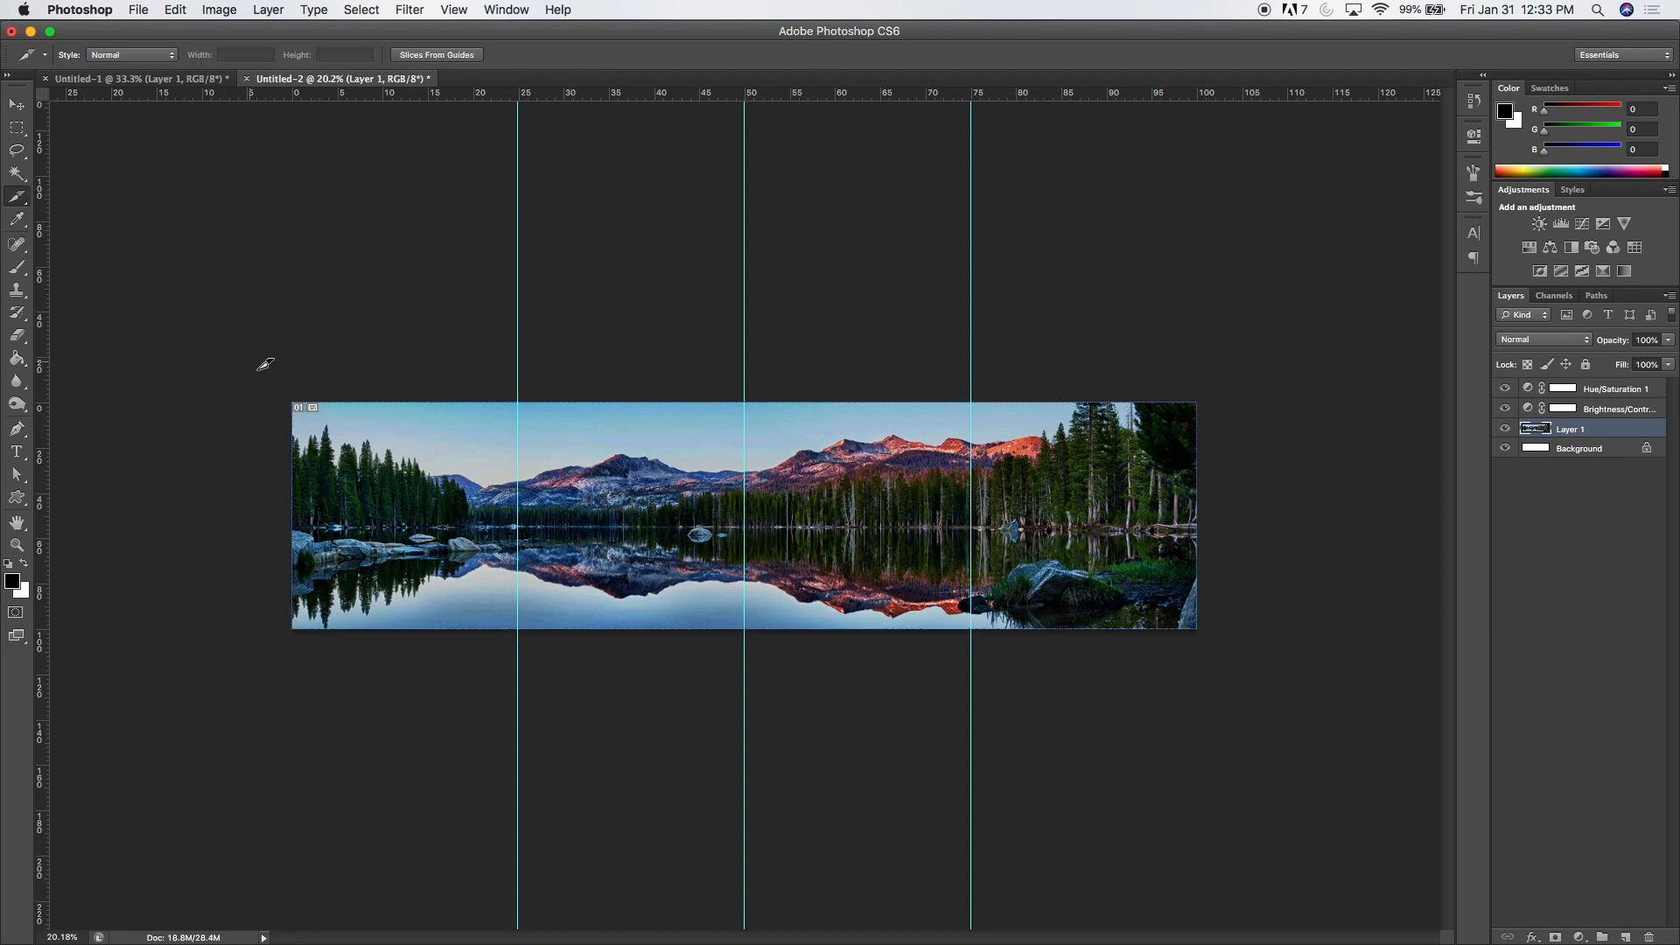
pyautogui.moveTo(280, 395); pyautogui.dragTo(518, 623)
pyautogui.moveTo(526, 388); pyautogui.dragTo(746, 627)
pyautogui.moveTo(754, 391); pyautogui.dragTo(973, 626)
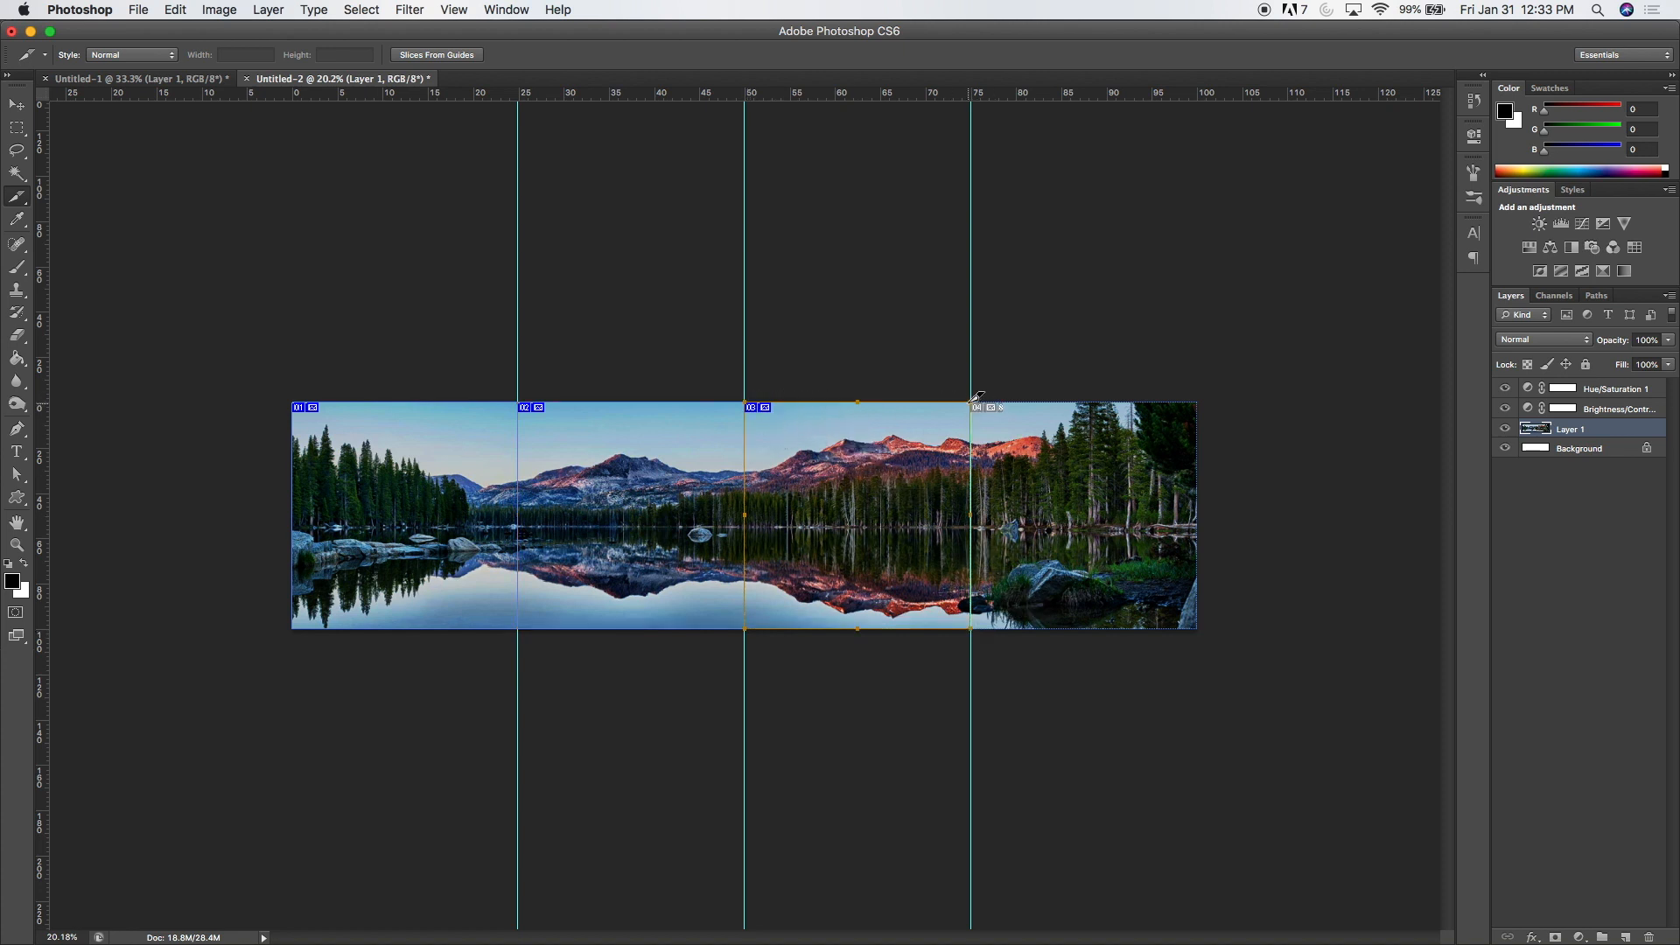
pyautogui.moveTo(972, 392); pyautogui.dragTo(1207, 626)
pyautogui.press('super+0')
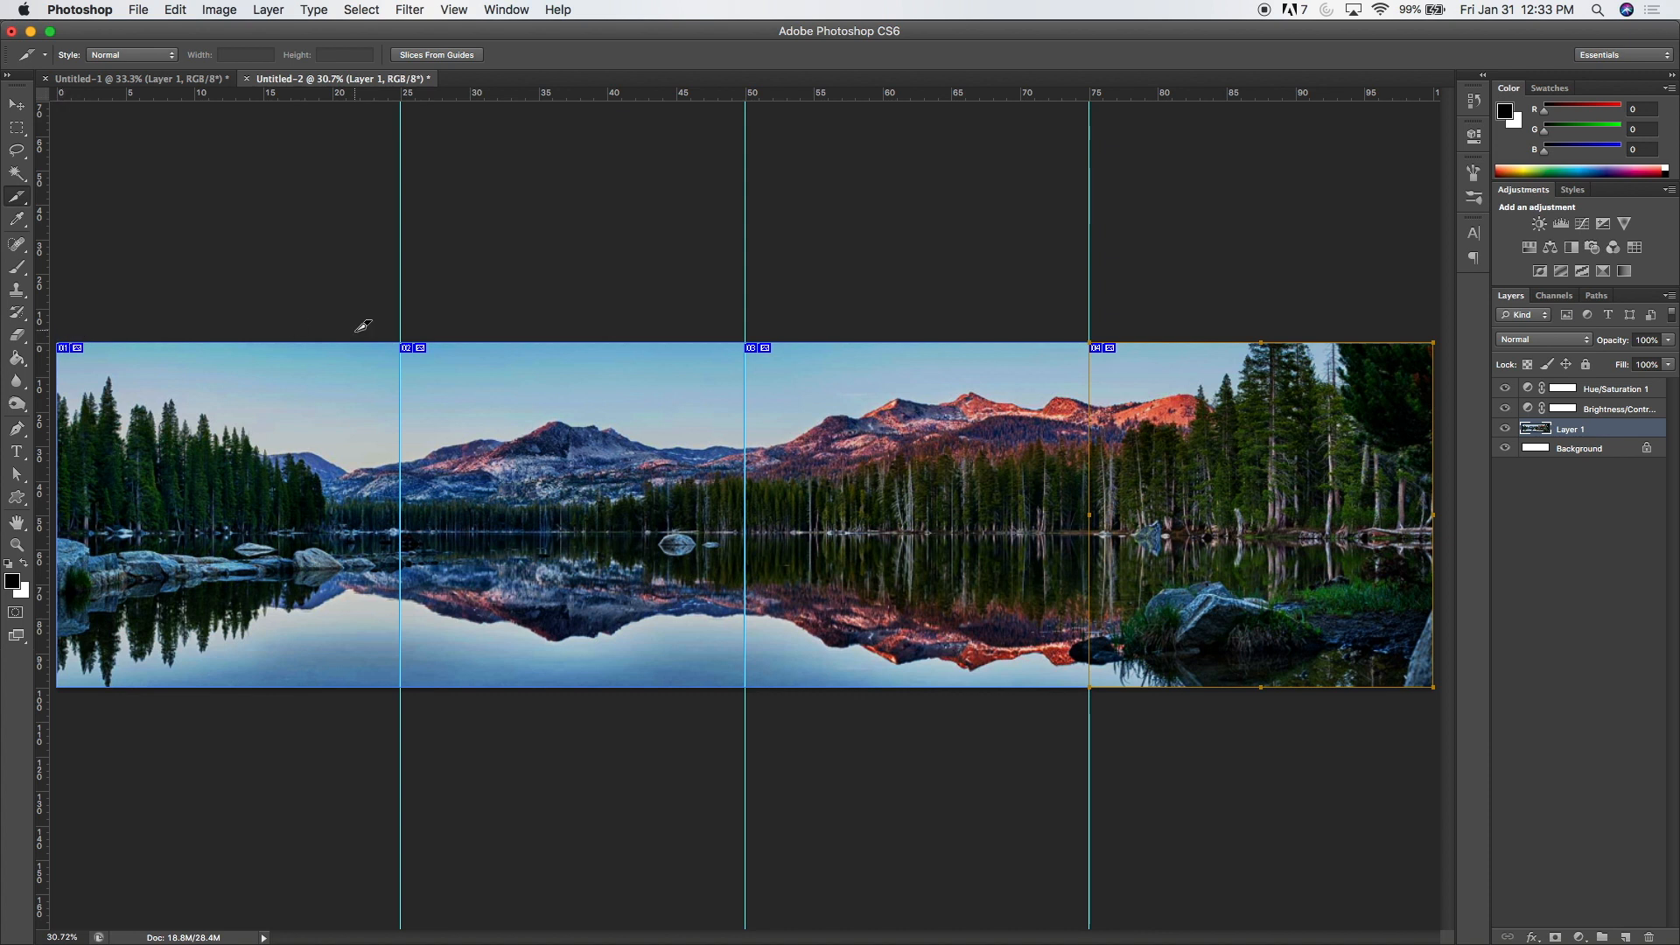
# Step: Name the first two slices from the left "Panoramic" in their slice options
pyautogui.click(21, 201)
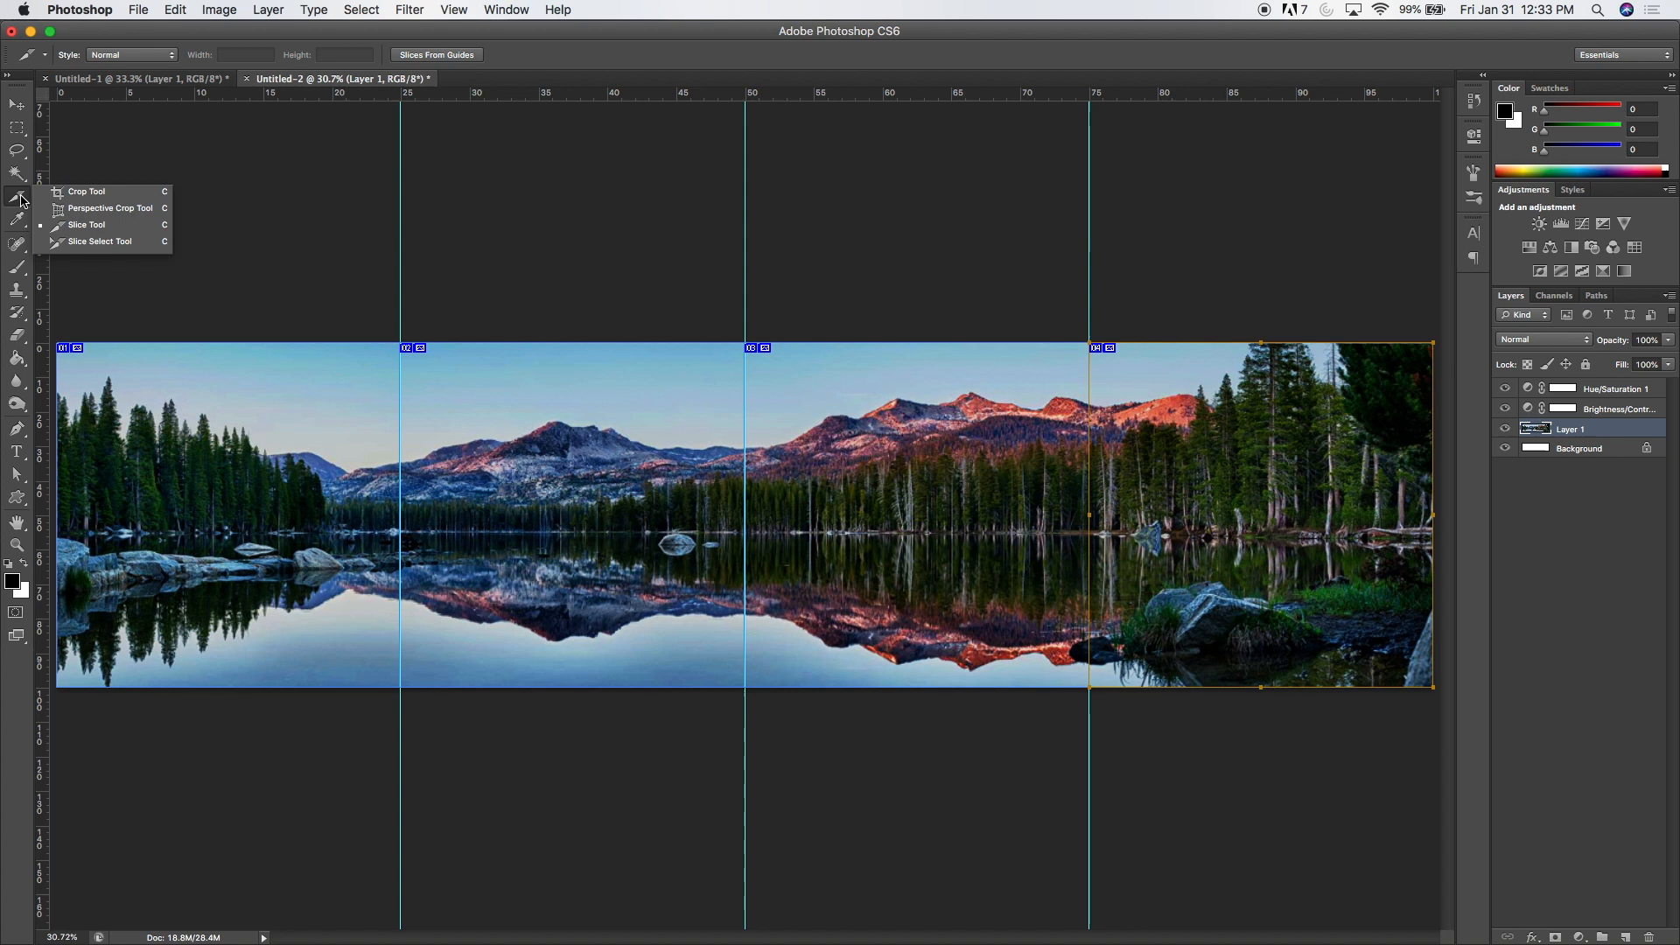
pyautogui.click(86, 244)
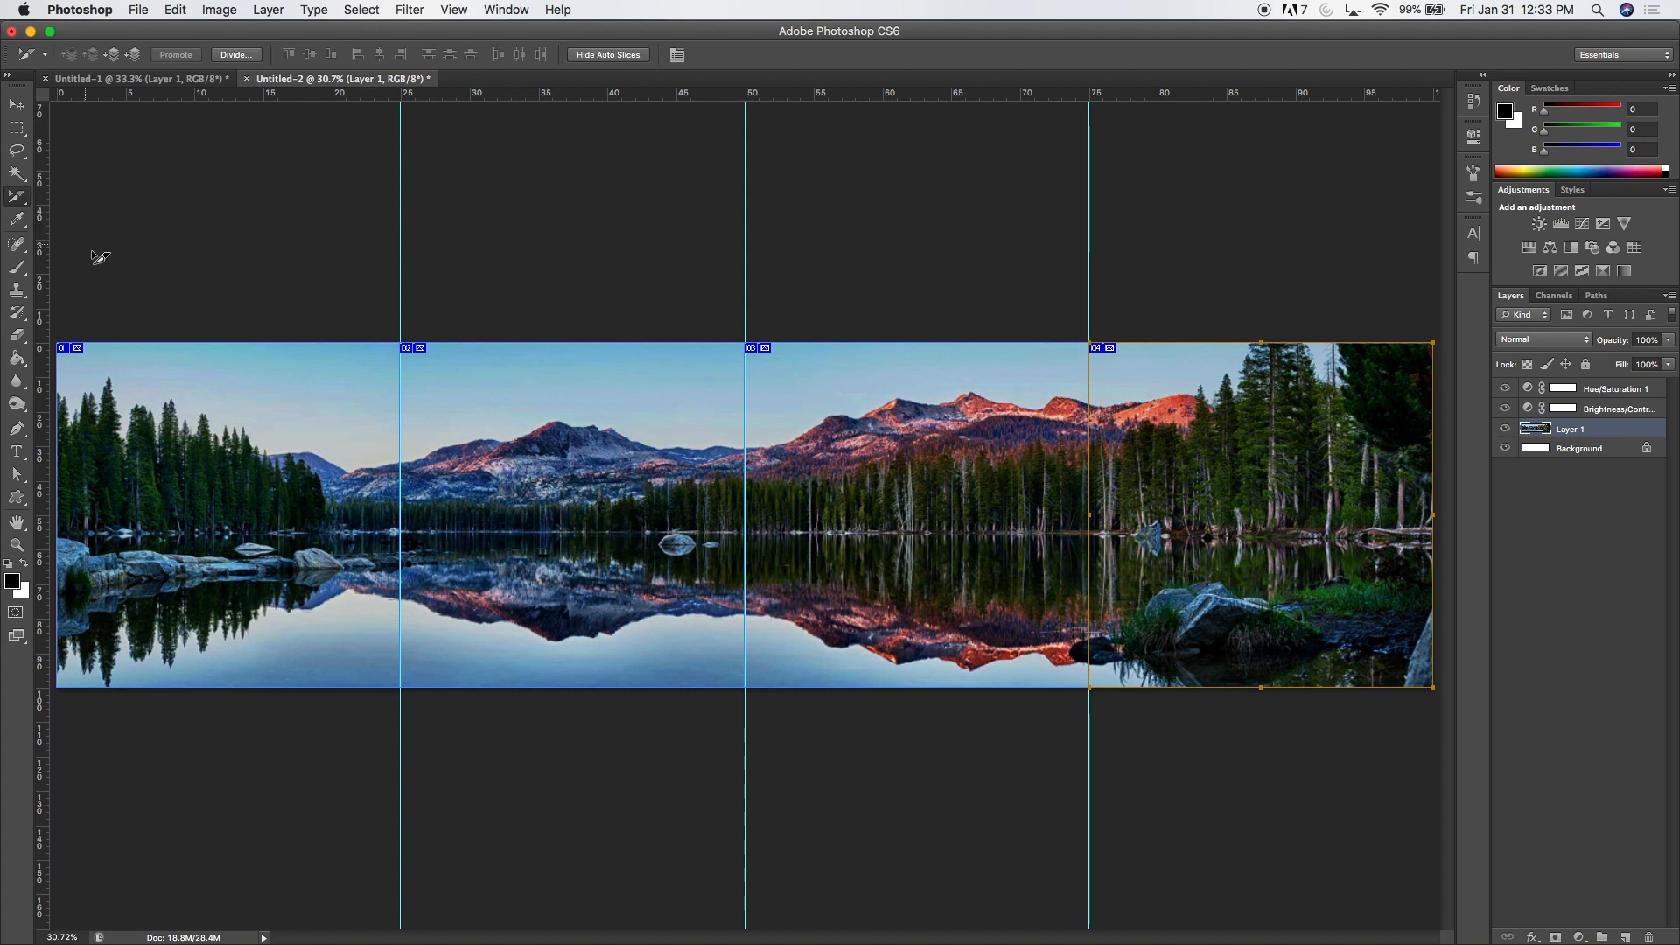
pyautogui.doubleClick(224, 411)
pyautogui.write('Panoramic 1')
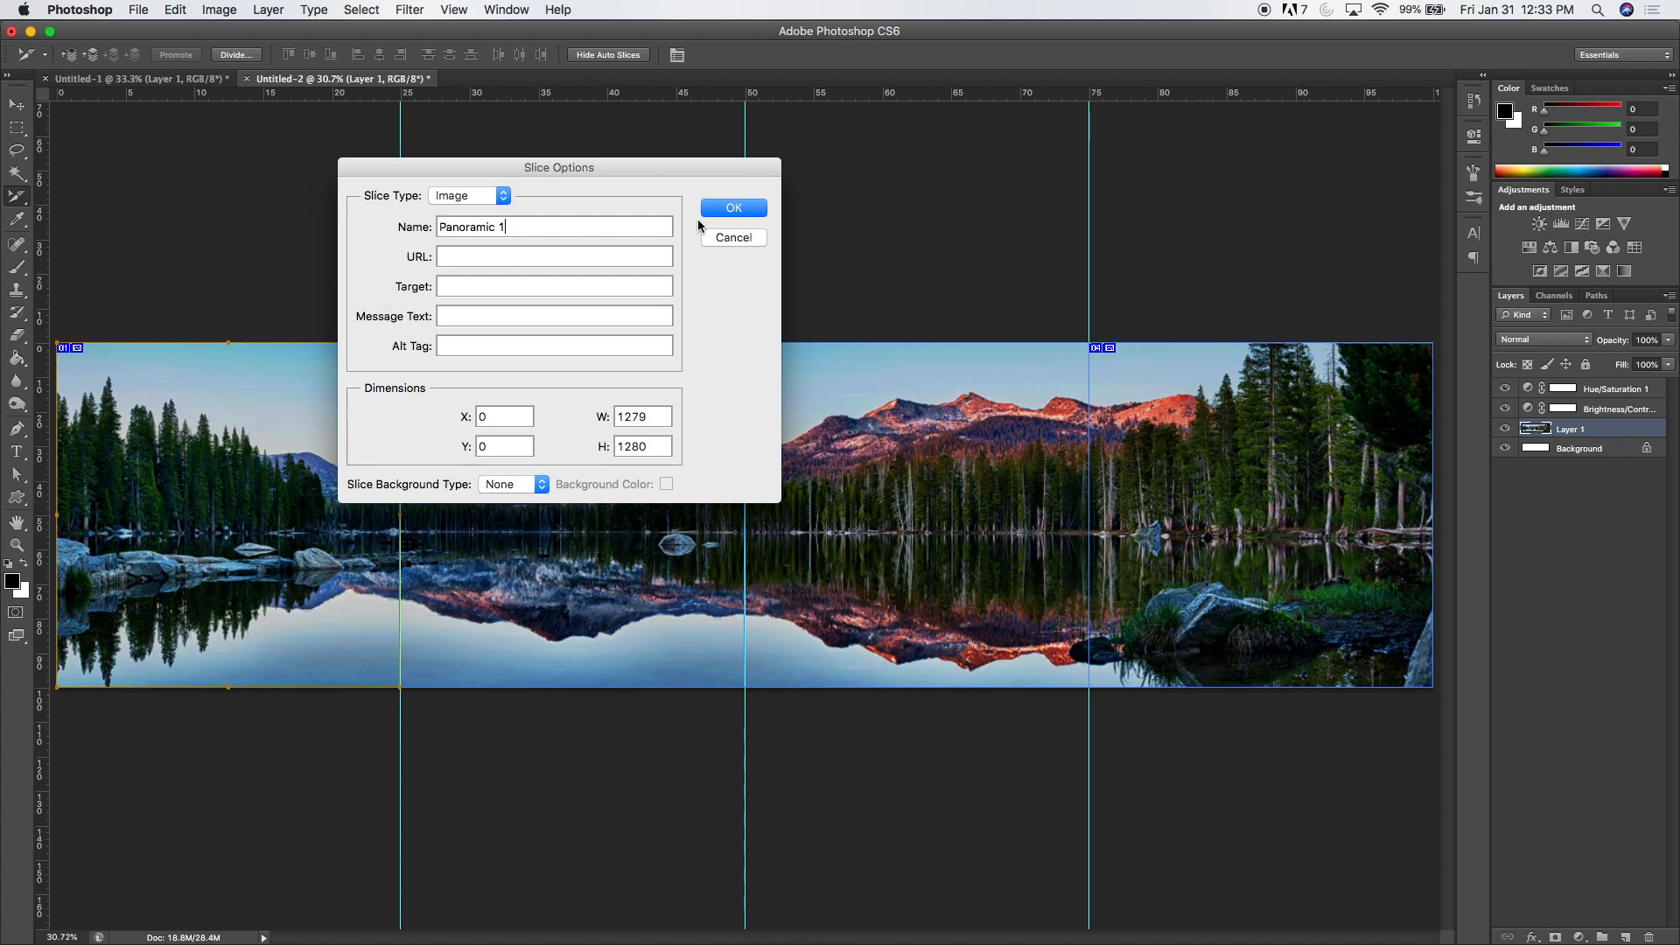
pyautogui.click(734, 207)
pyautogui.doubleClick(527, 409)
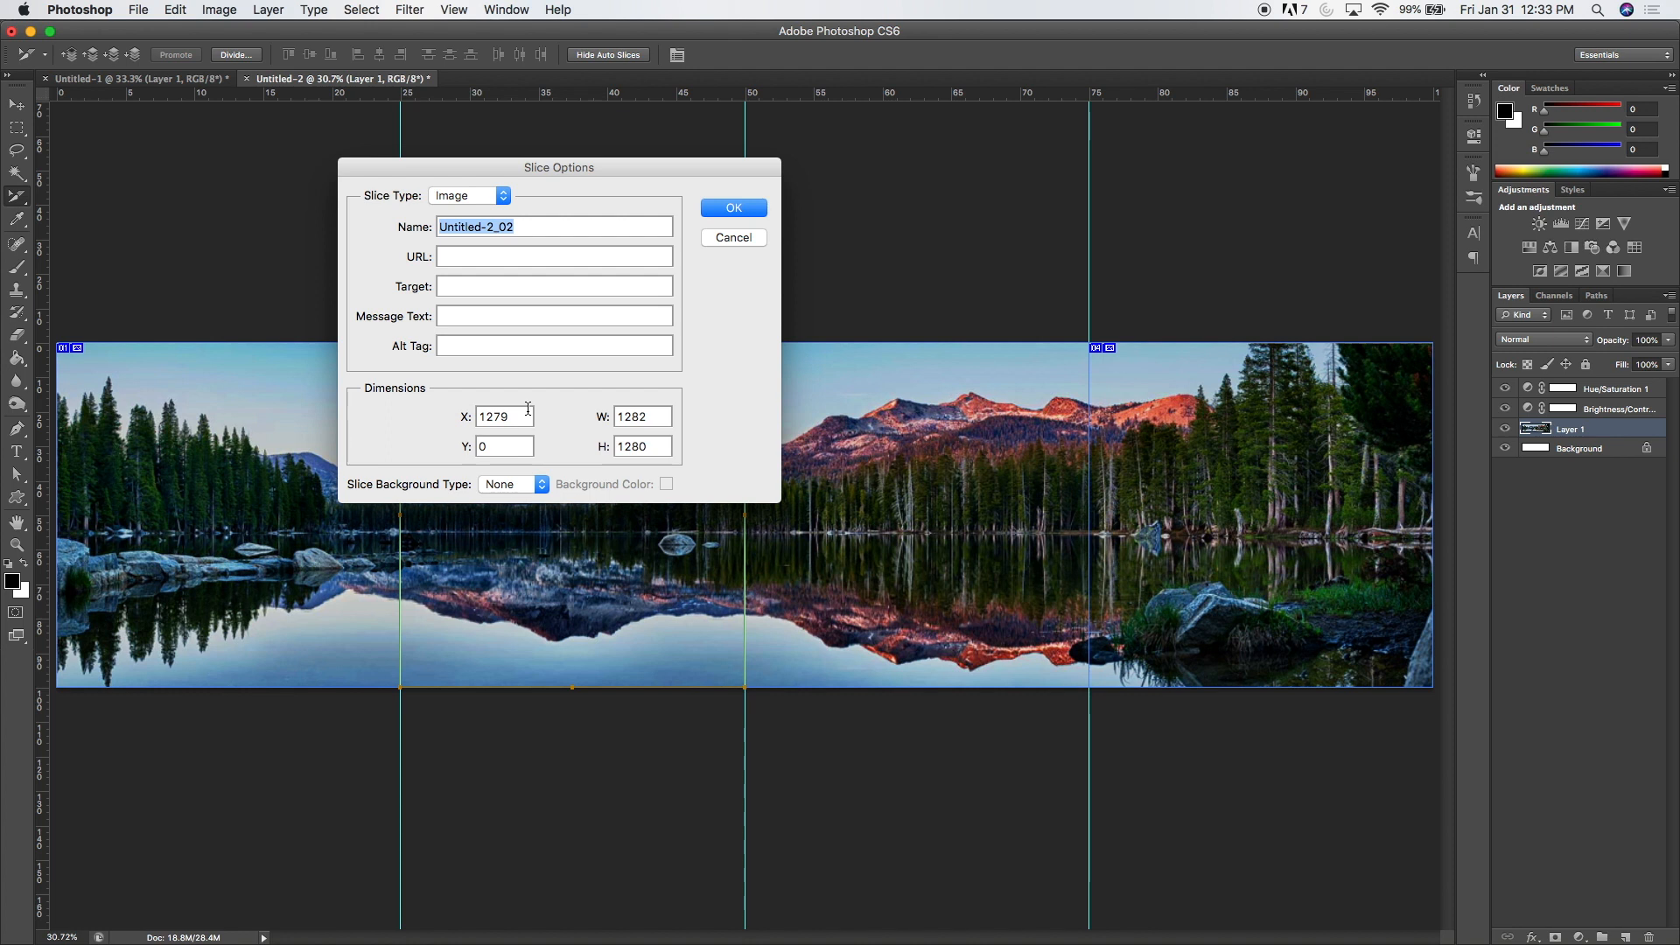
pyautogui.write('Panoramic 2')
pyautogui.press('Return')
# Step: Name the third slice "Panoramic 3" and the fourth slice "Panoramic 4"
pyautogui.doubleClick(777, 423)
pyautogui.write('P')
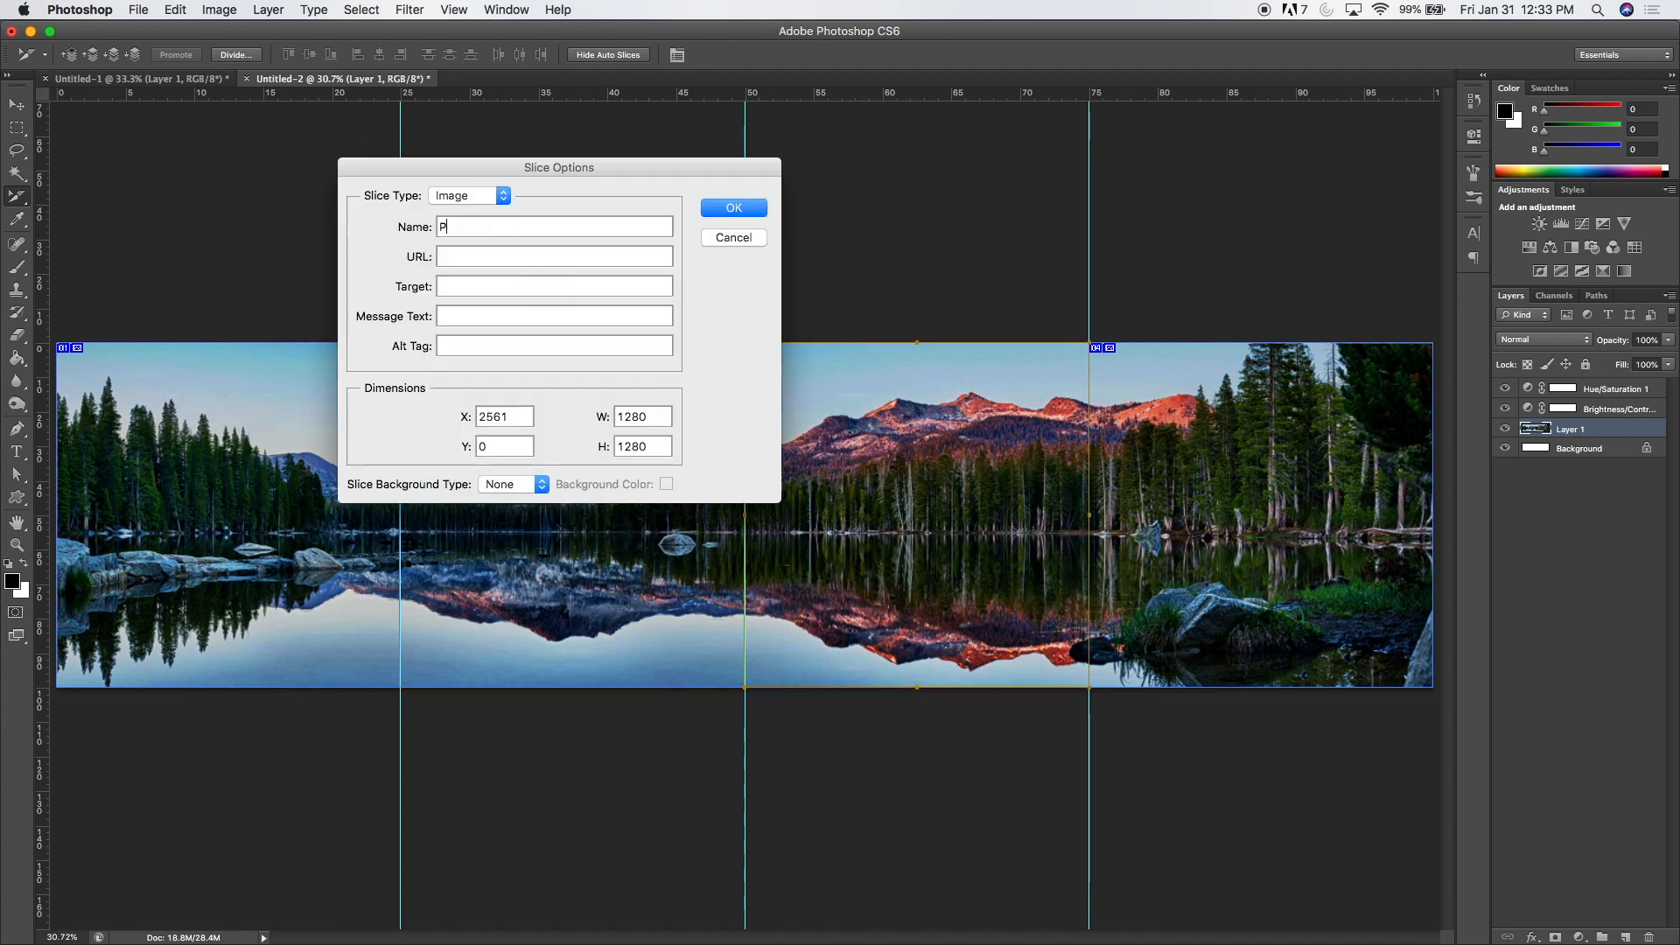
pyautogui.write('anoramic 3')
pyautogui.click(740, 210)
pyautogui.doubleClick(1216, 418)
pyautogui.write('Panoramic 4')
pyautogui.click(731, 210)
pyautogui.press('v')
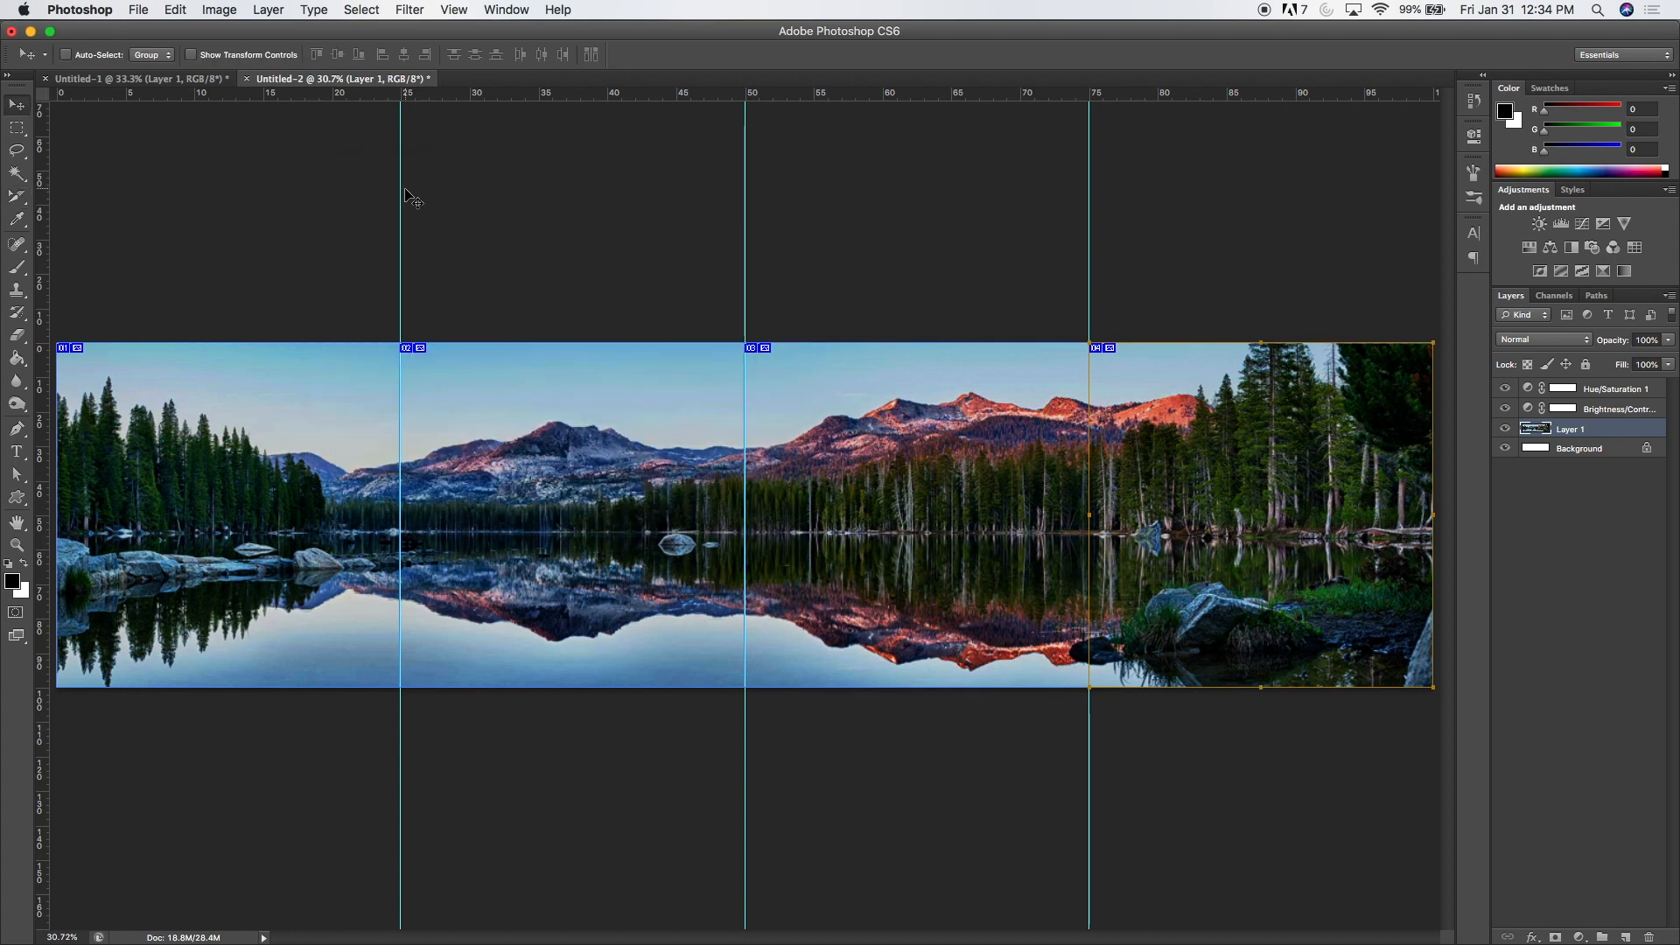
# Step: Start a Save for Web export of the sliced panorama using the JPEG format at Maximum quality
pyautogui.click(138, 10)
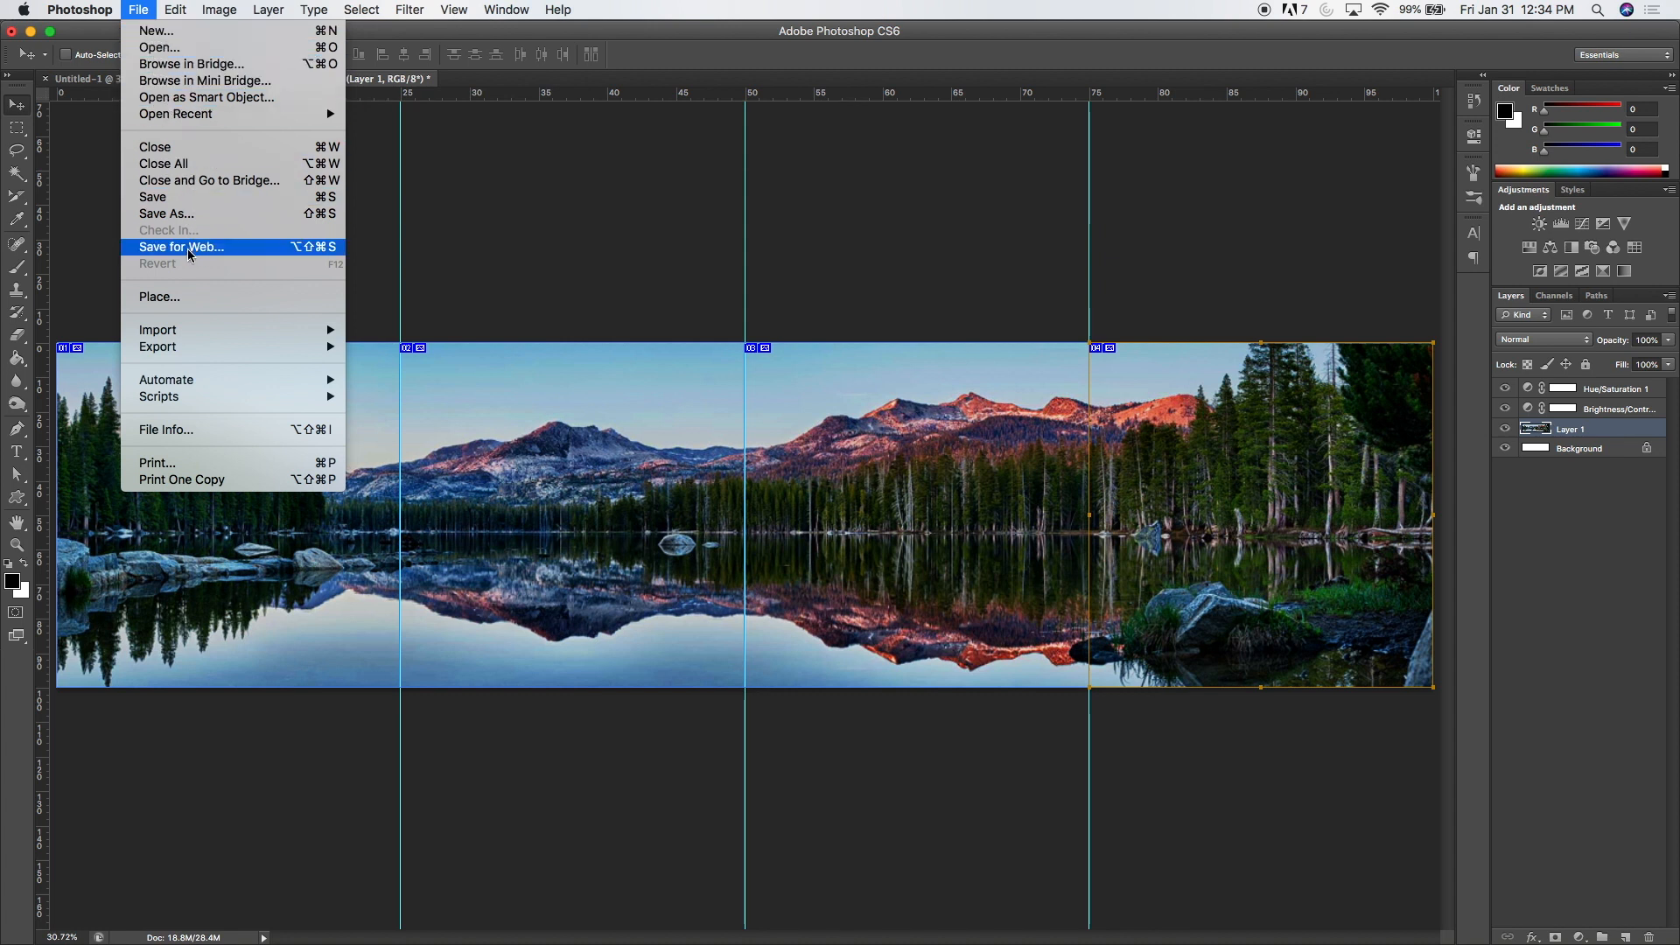
pyautogui.moveTo(222, 347)
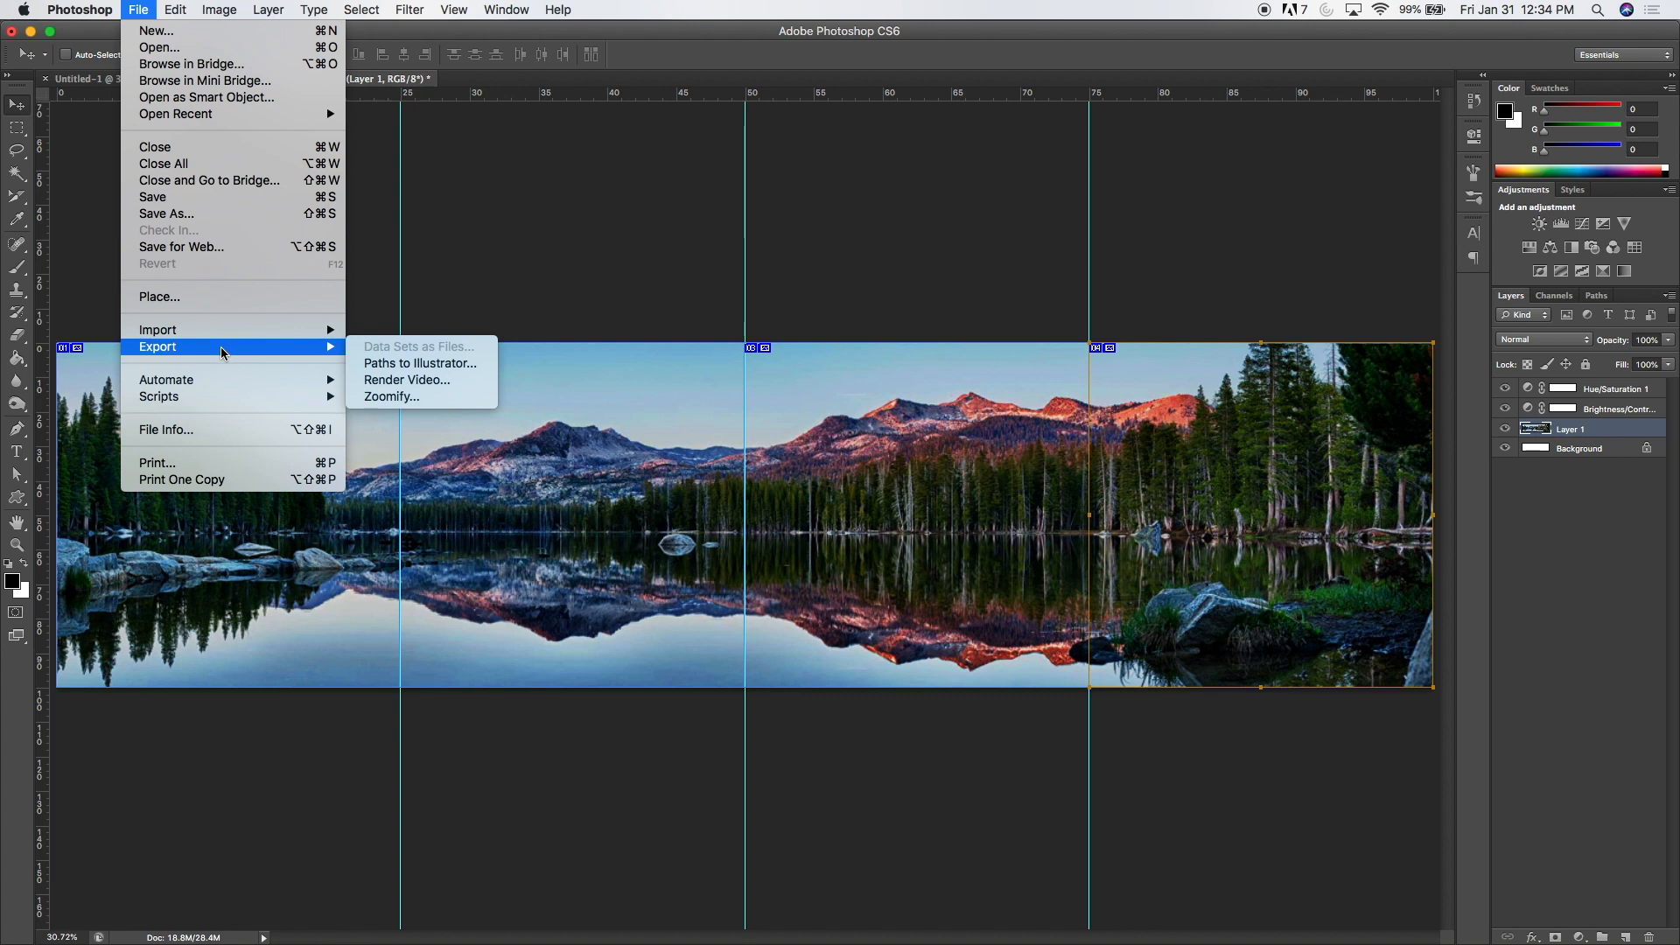
pyautogui.click(201, 248)
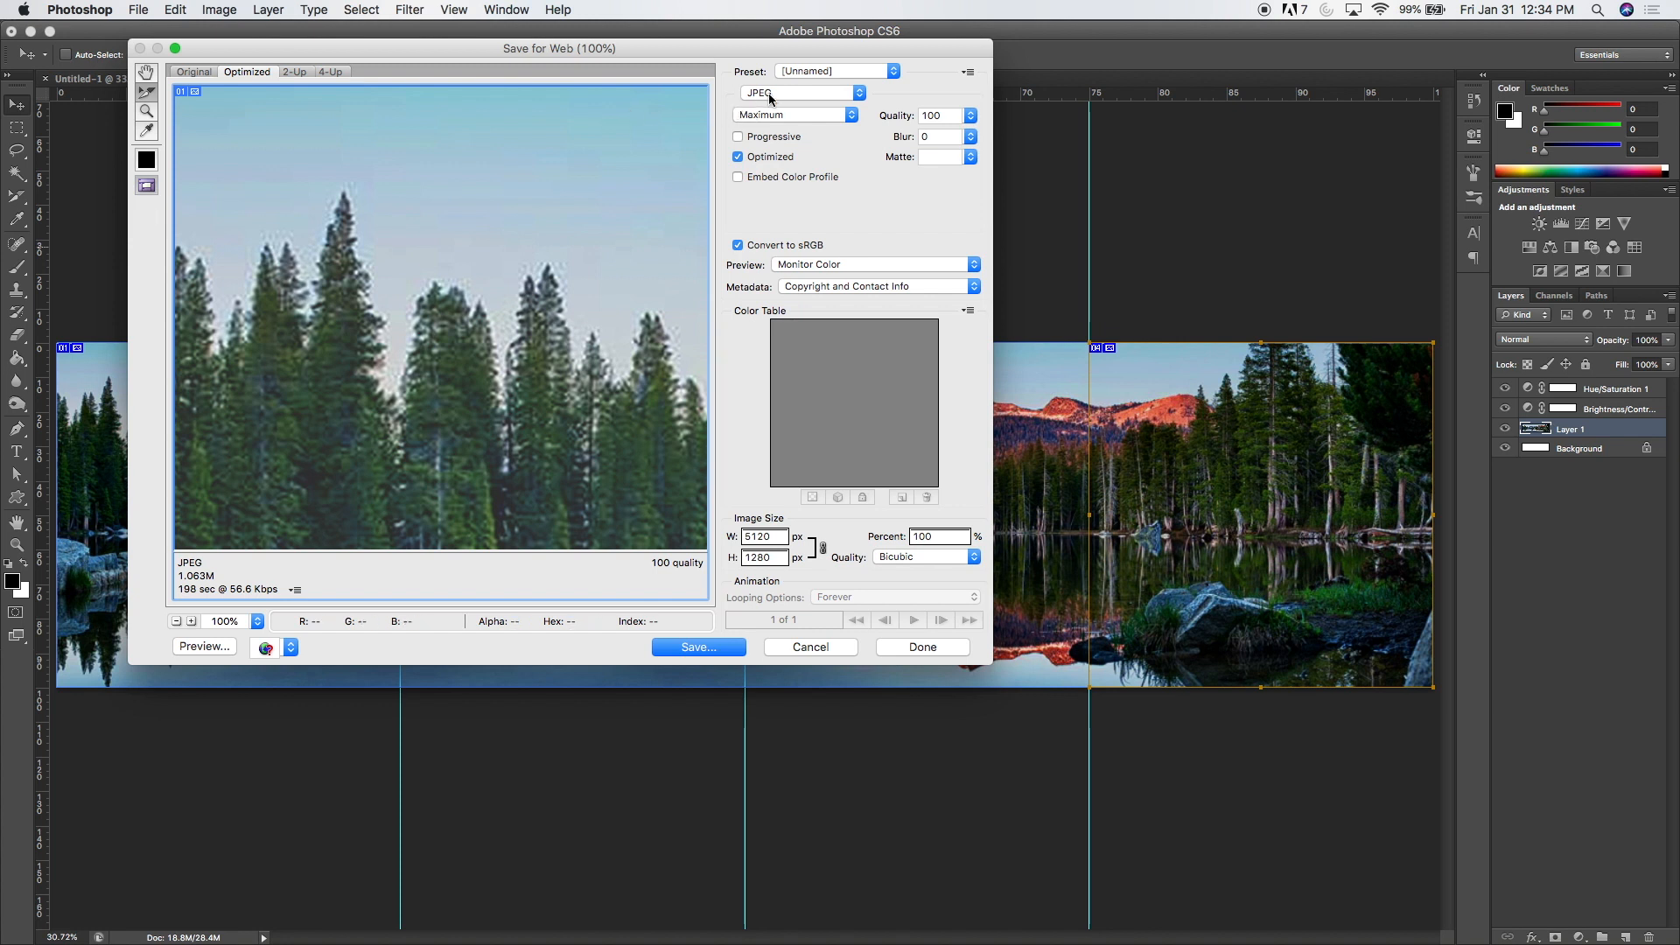
pyautogui.click(772, 94)
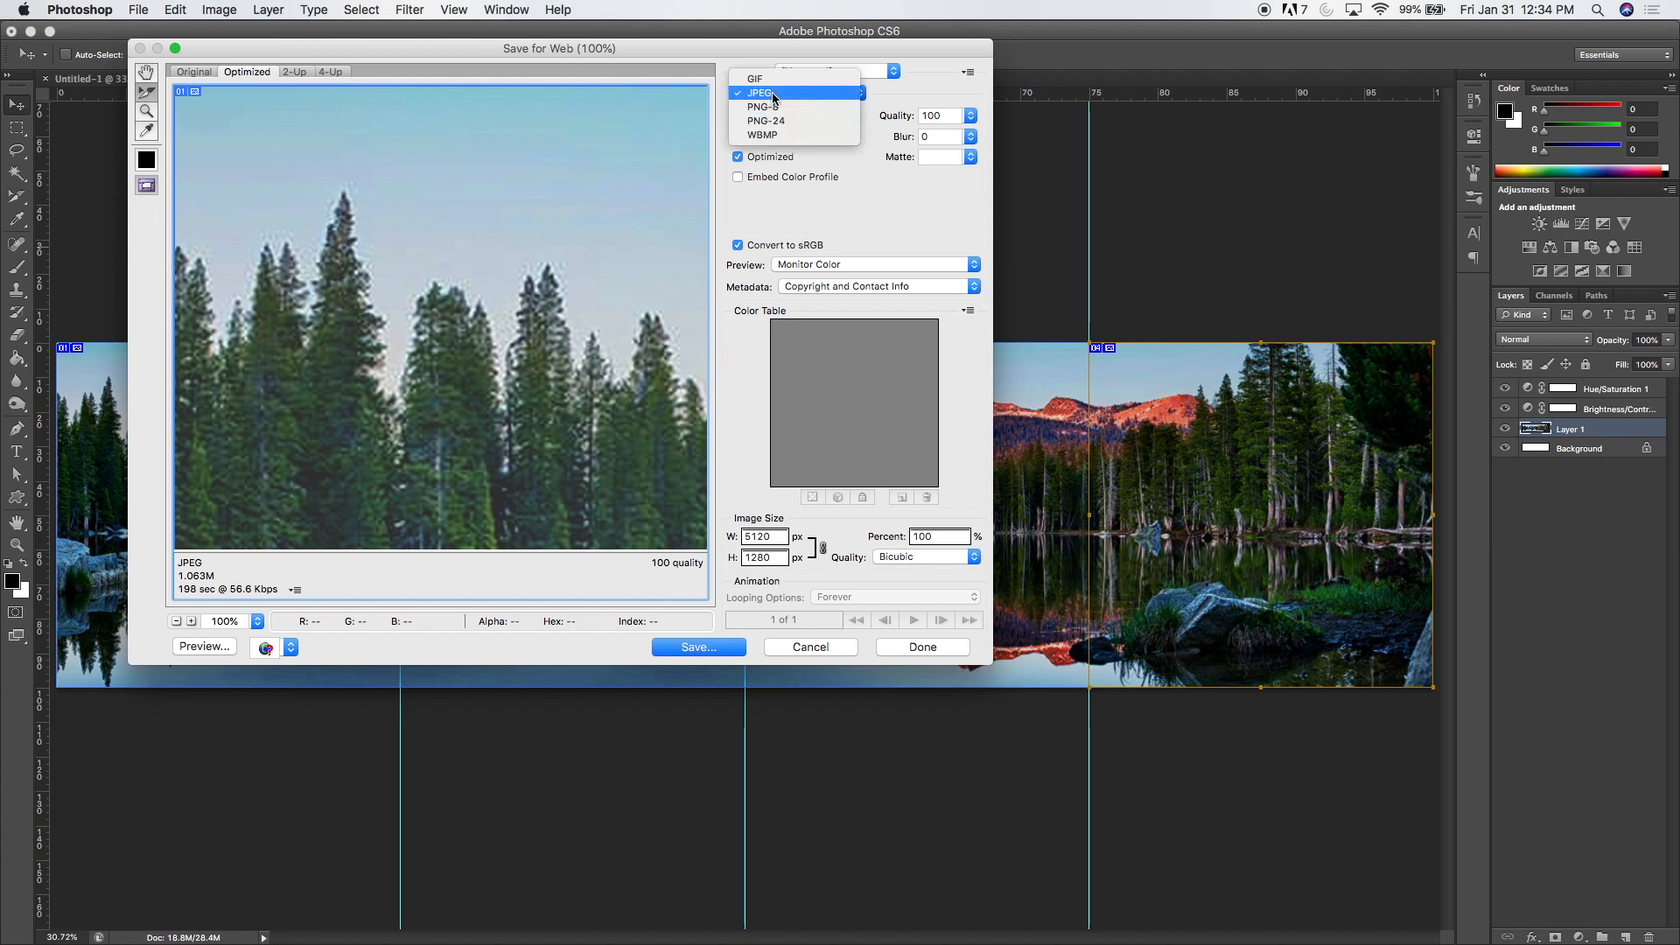
pyautogui.click(769, 95)
pyautogui.click(770, 94)
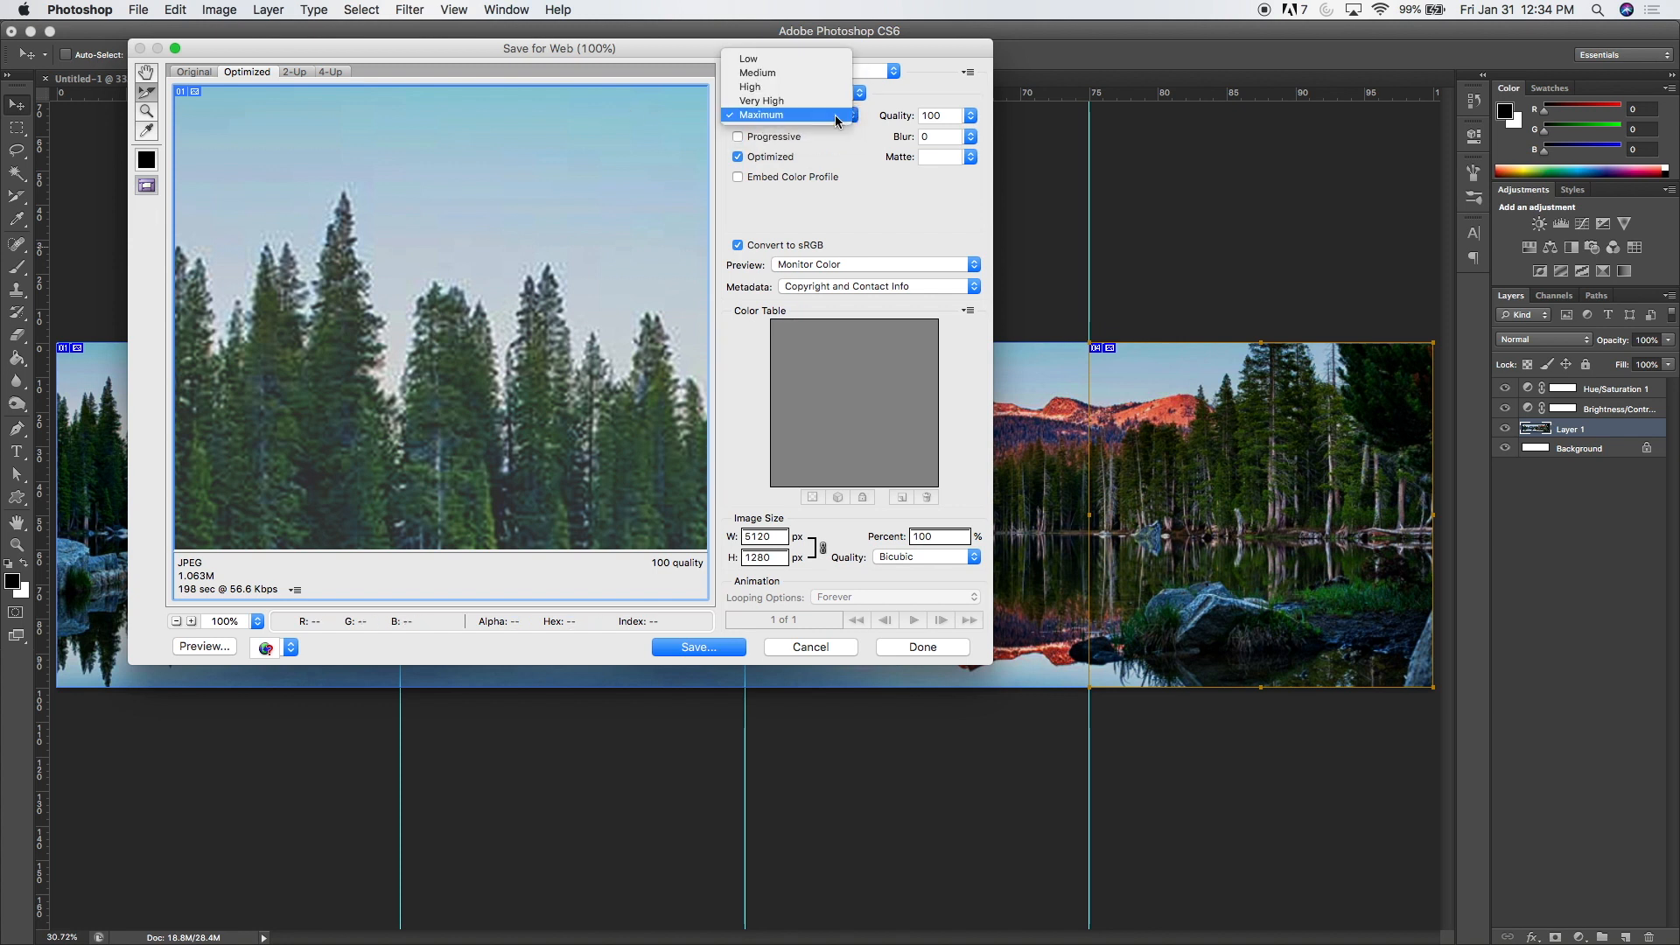
pyautogui.click(784, 118)
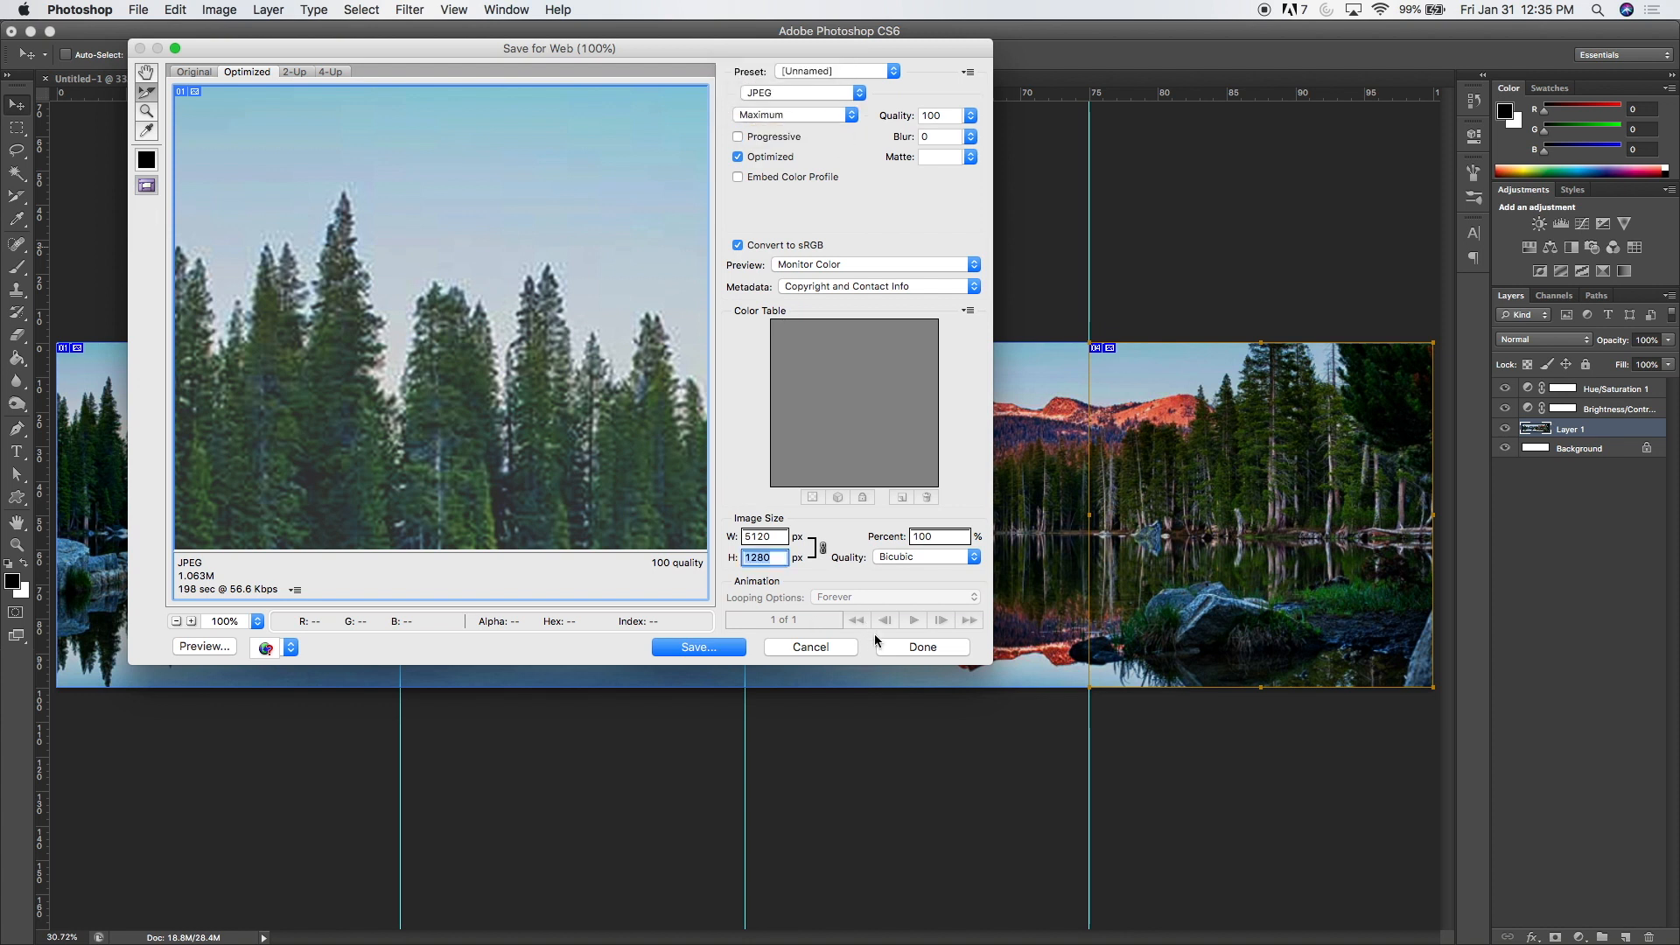
# Step: Save all slices as images only into the Multi-Post Tutorial folder under the file name "Panormaic.jpg"
pyautogui.click(704, 654)
pyautogui.write('Panormaic')
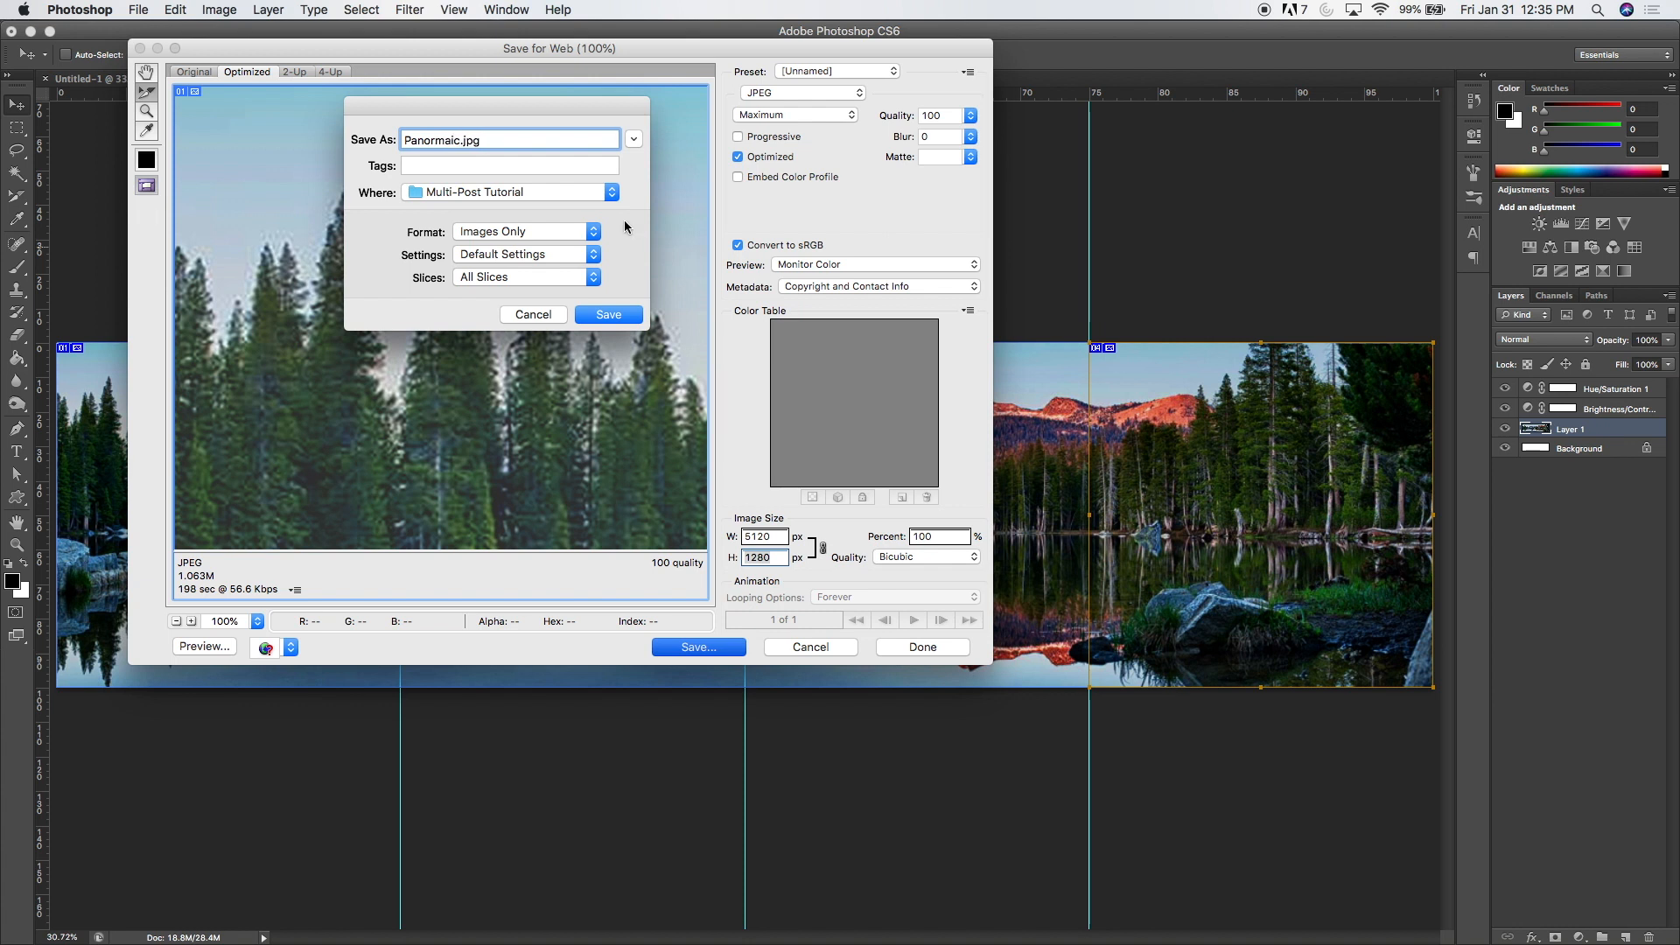
pyautogui.click(496, 277)
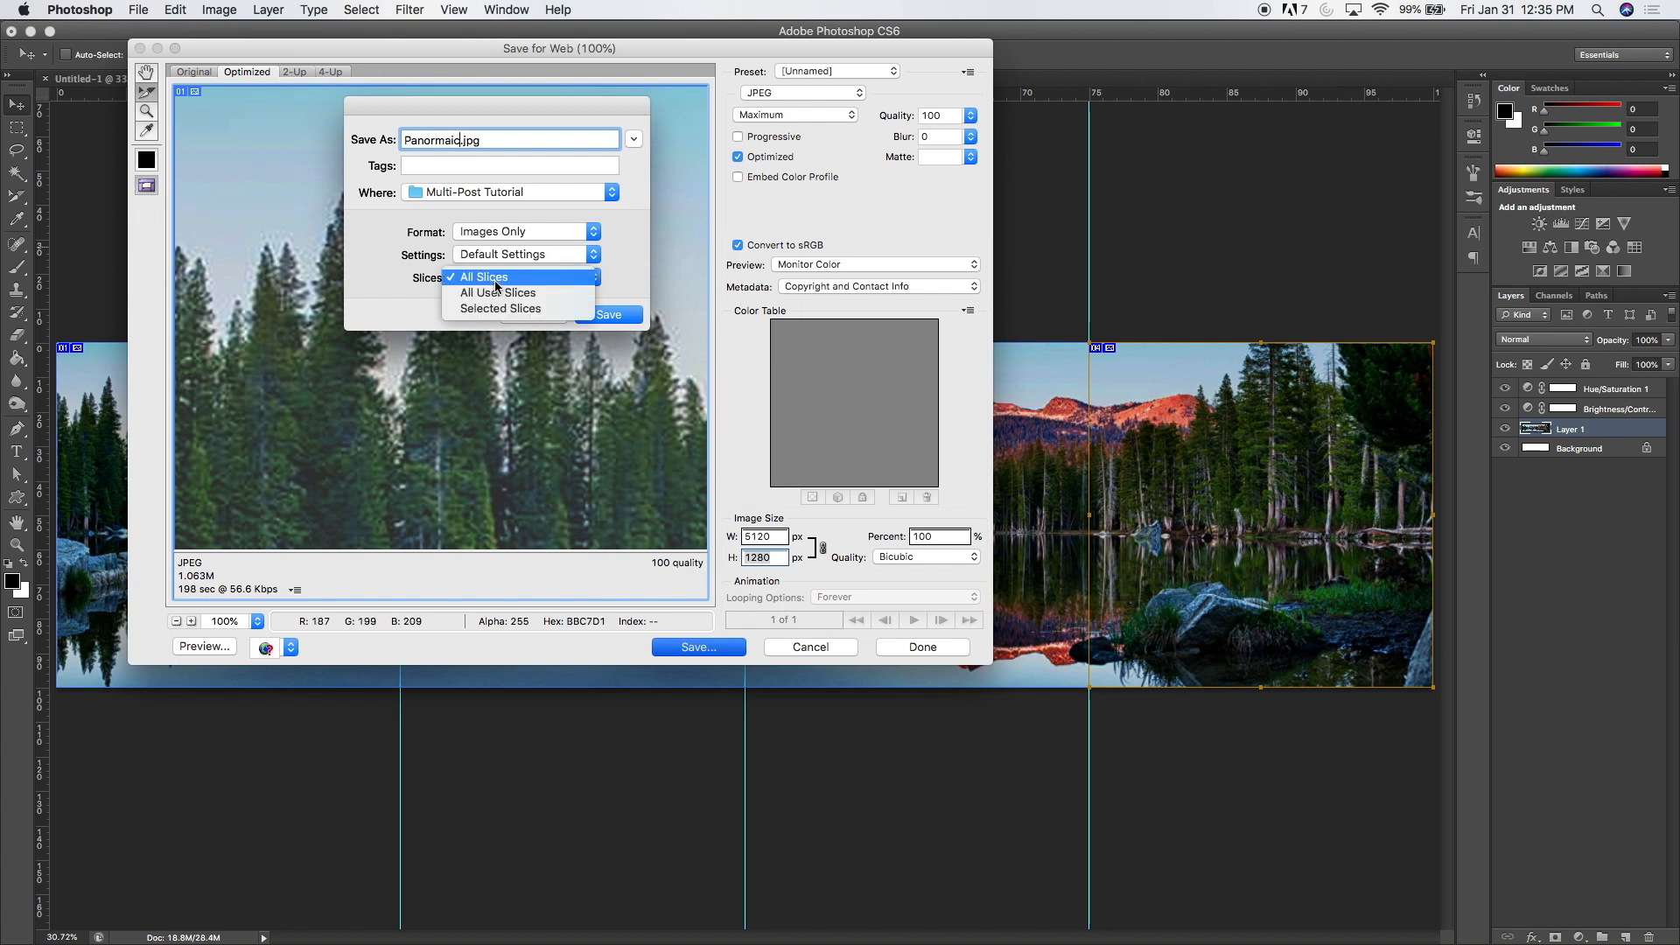
pyautogui.click(494, 281)
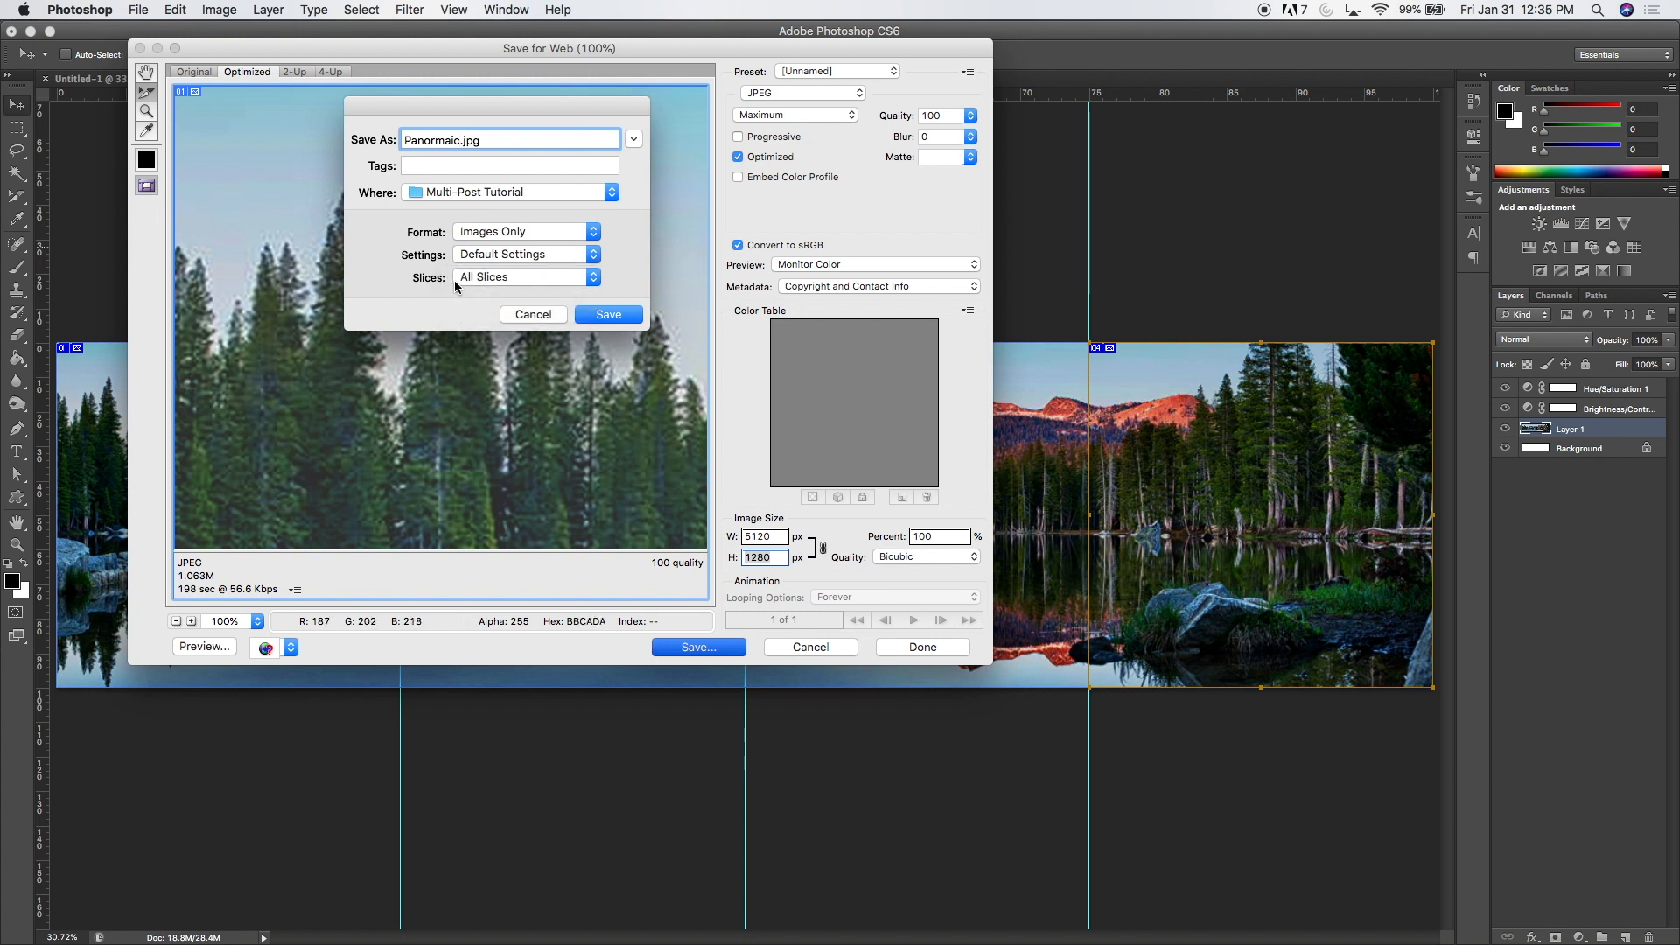
pyautogui.click(610, 313)
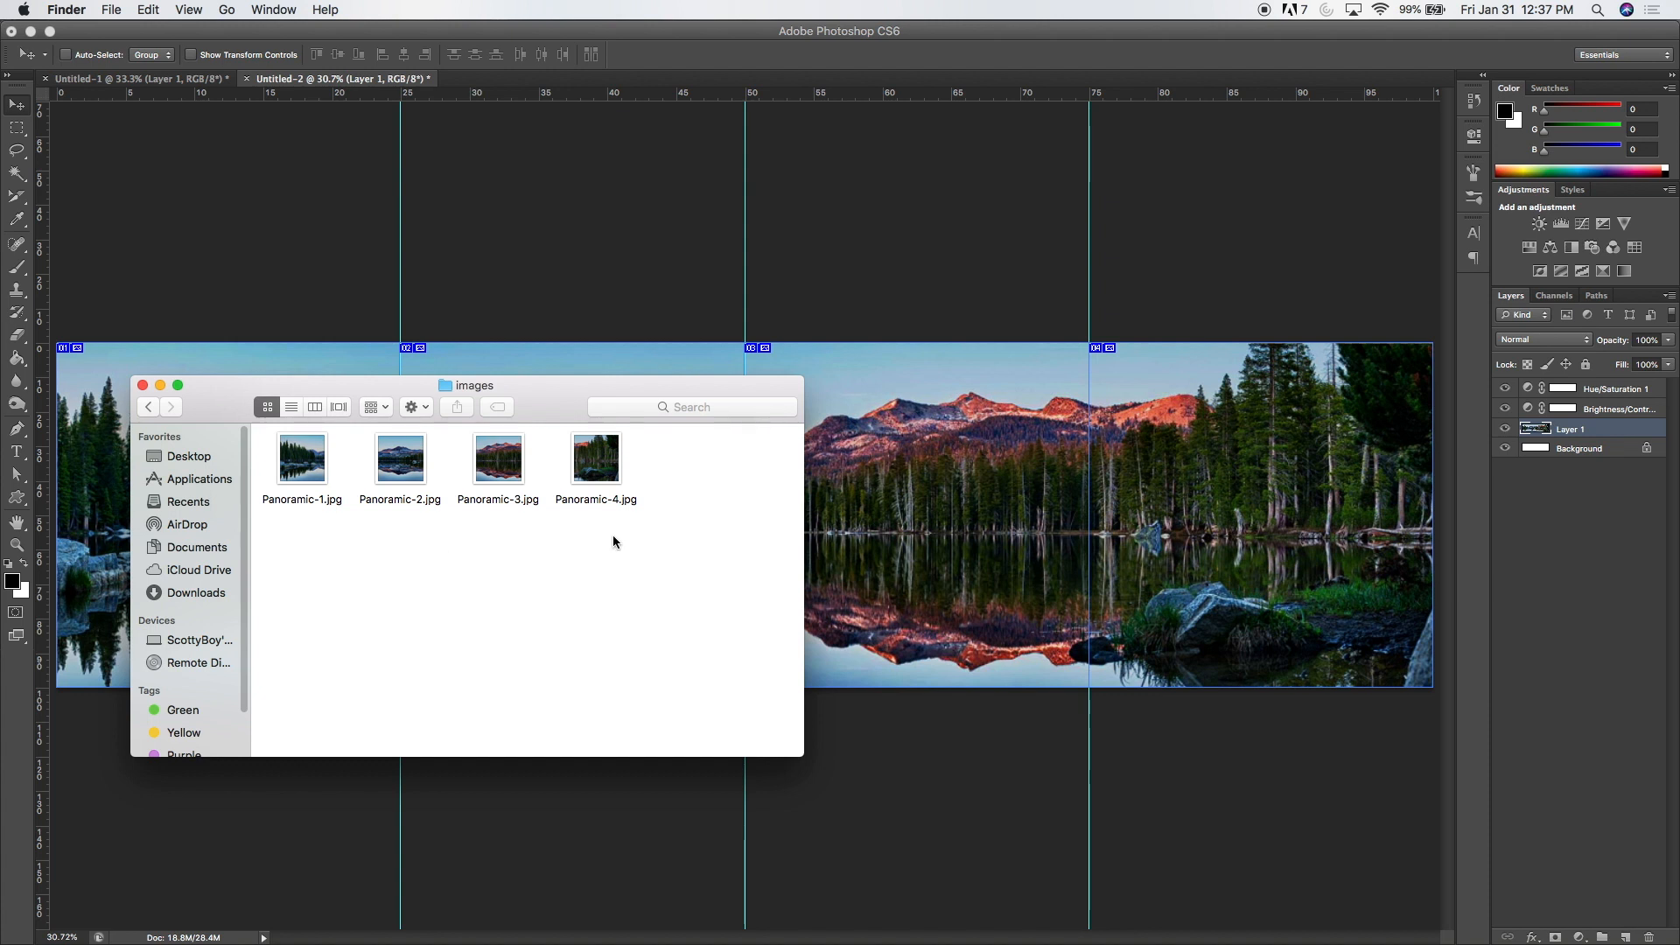
pyautogui.moveTo(613, 537); pyautogui.dragTo(296, 469)
pyautogui.click(329, 550)
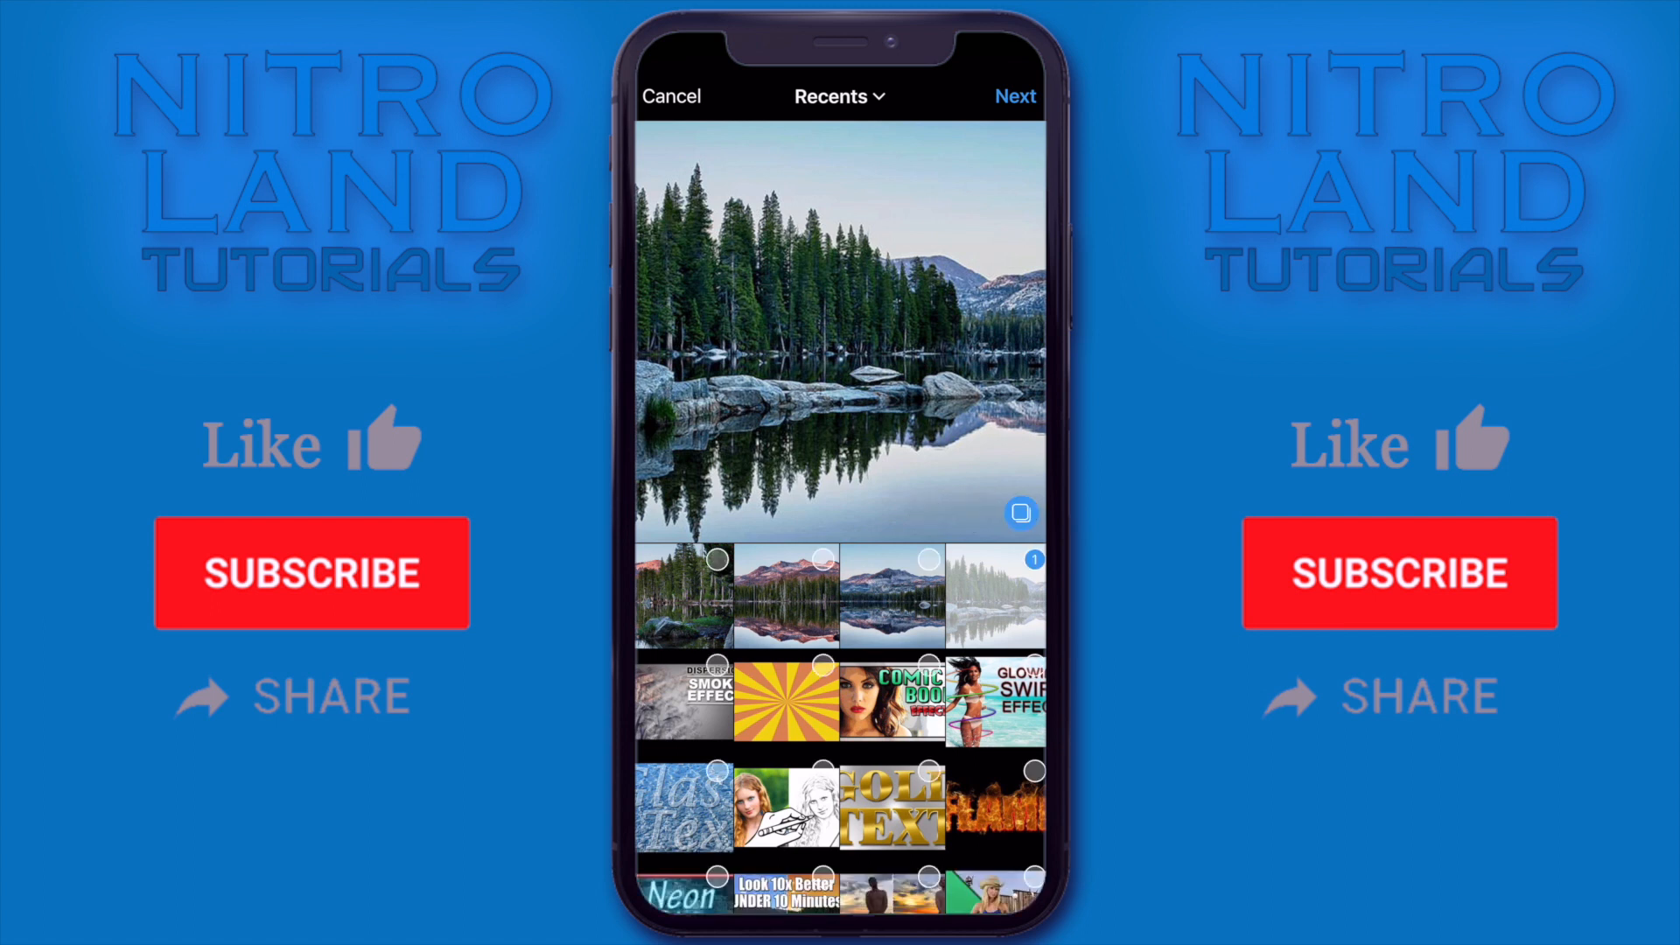
# Step: In Instagram on the phone, add the second, third and fourth panorama slices in order to the multi-image post, keeping the Normal filter
pyautogui.click(892, 596)
pyautogui.click(787, 595)
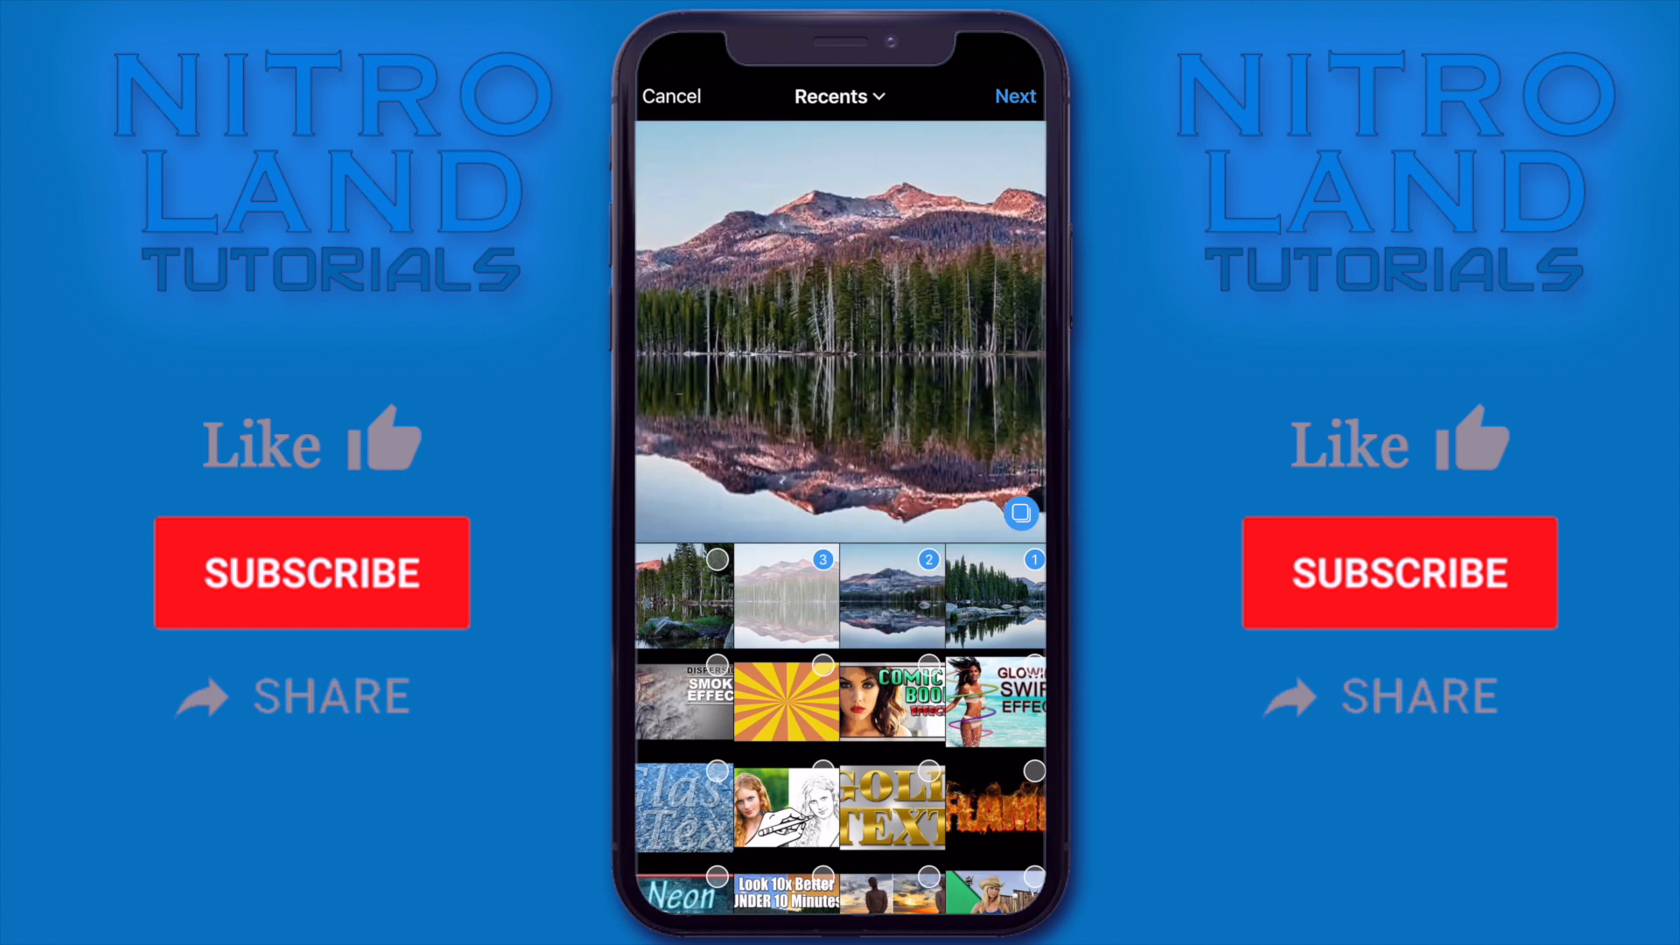
pyautogui.click(684, 595)
pyautogui.click(1015, 96)
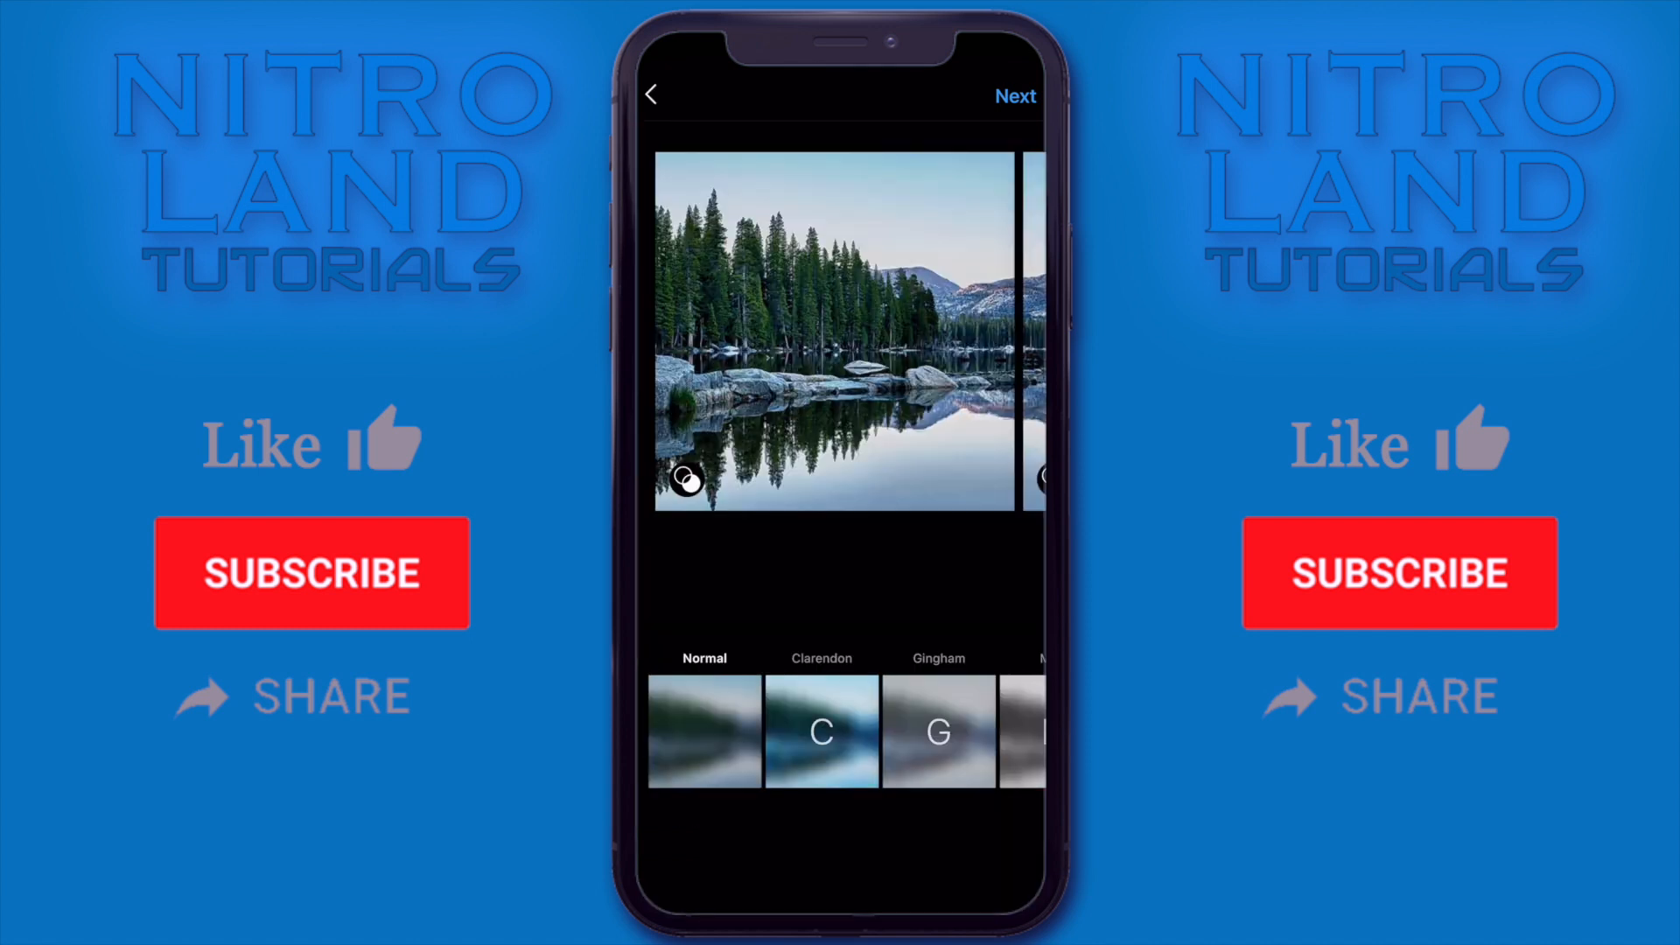
pyautogui.hscroll(8, 840, 331)
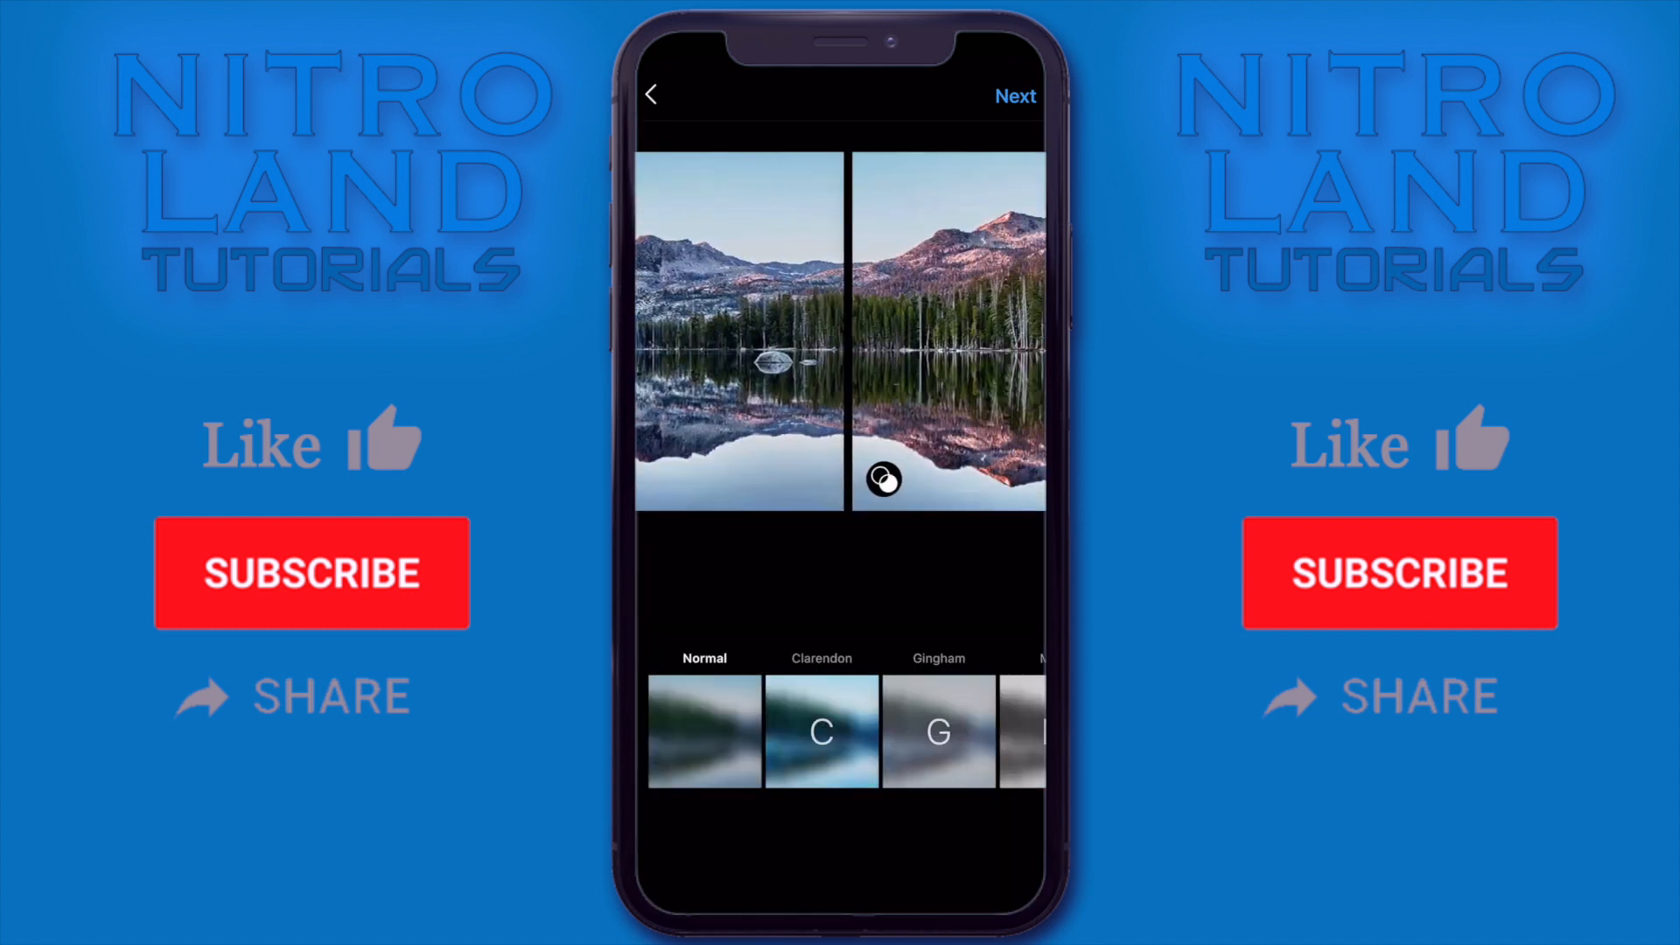
pyautogui.hscroll(6, 840, 330)
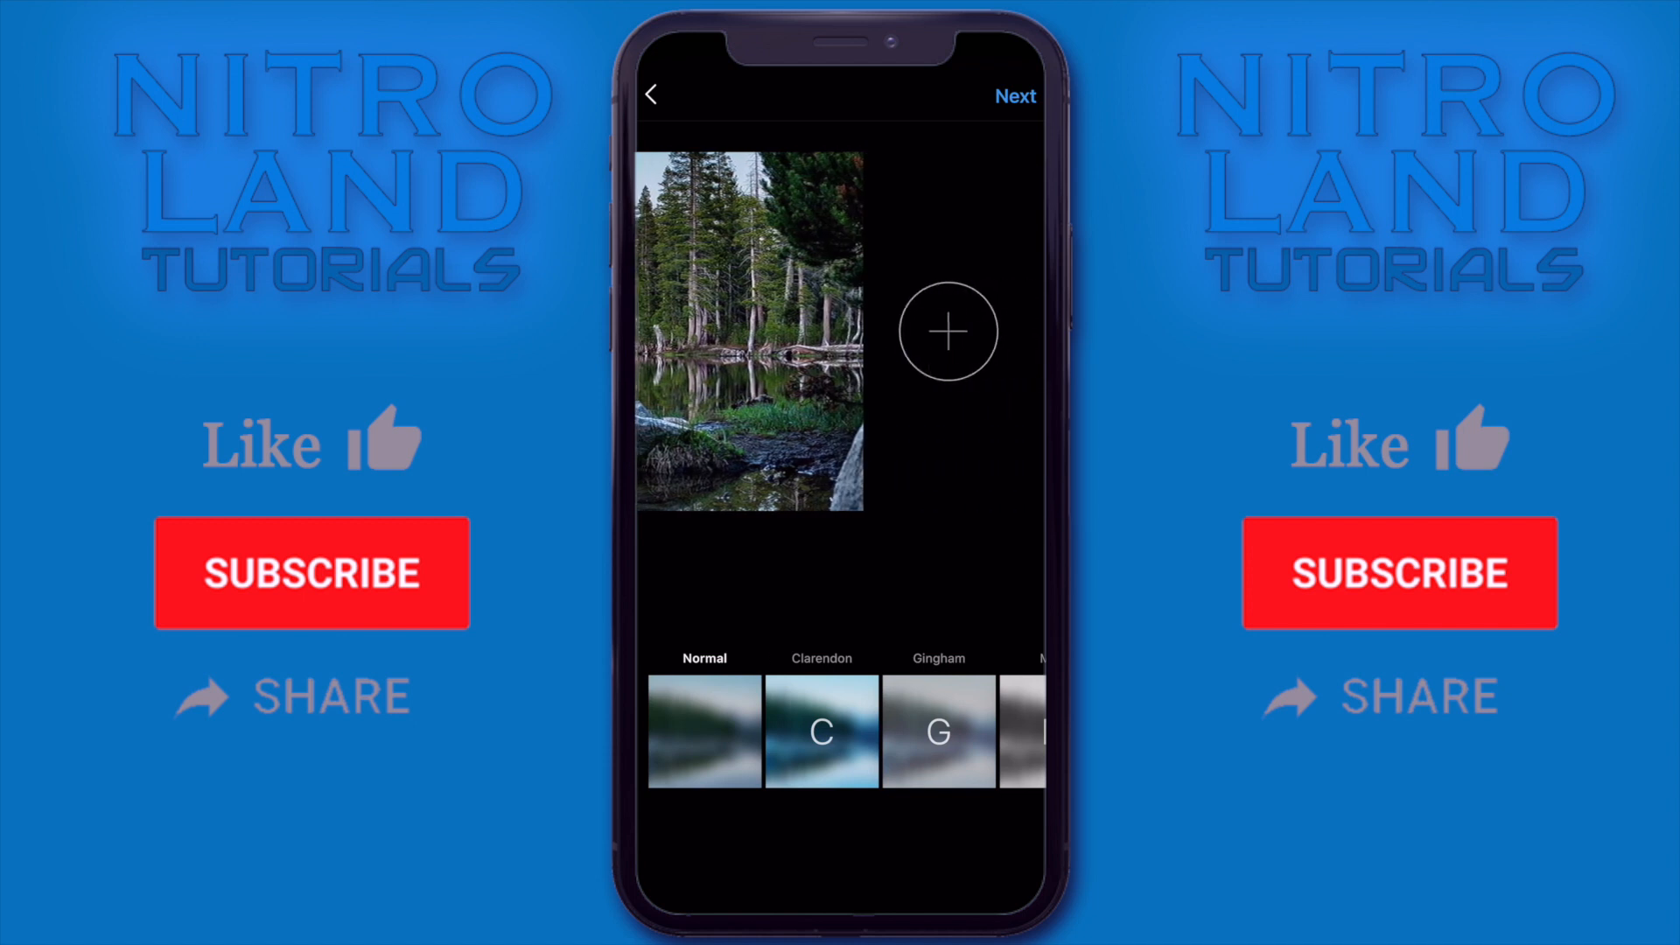
pyautogui.hscroll(-6, 840, 331)
pyautogui.hscroll(-8, 840, 331)
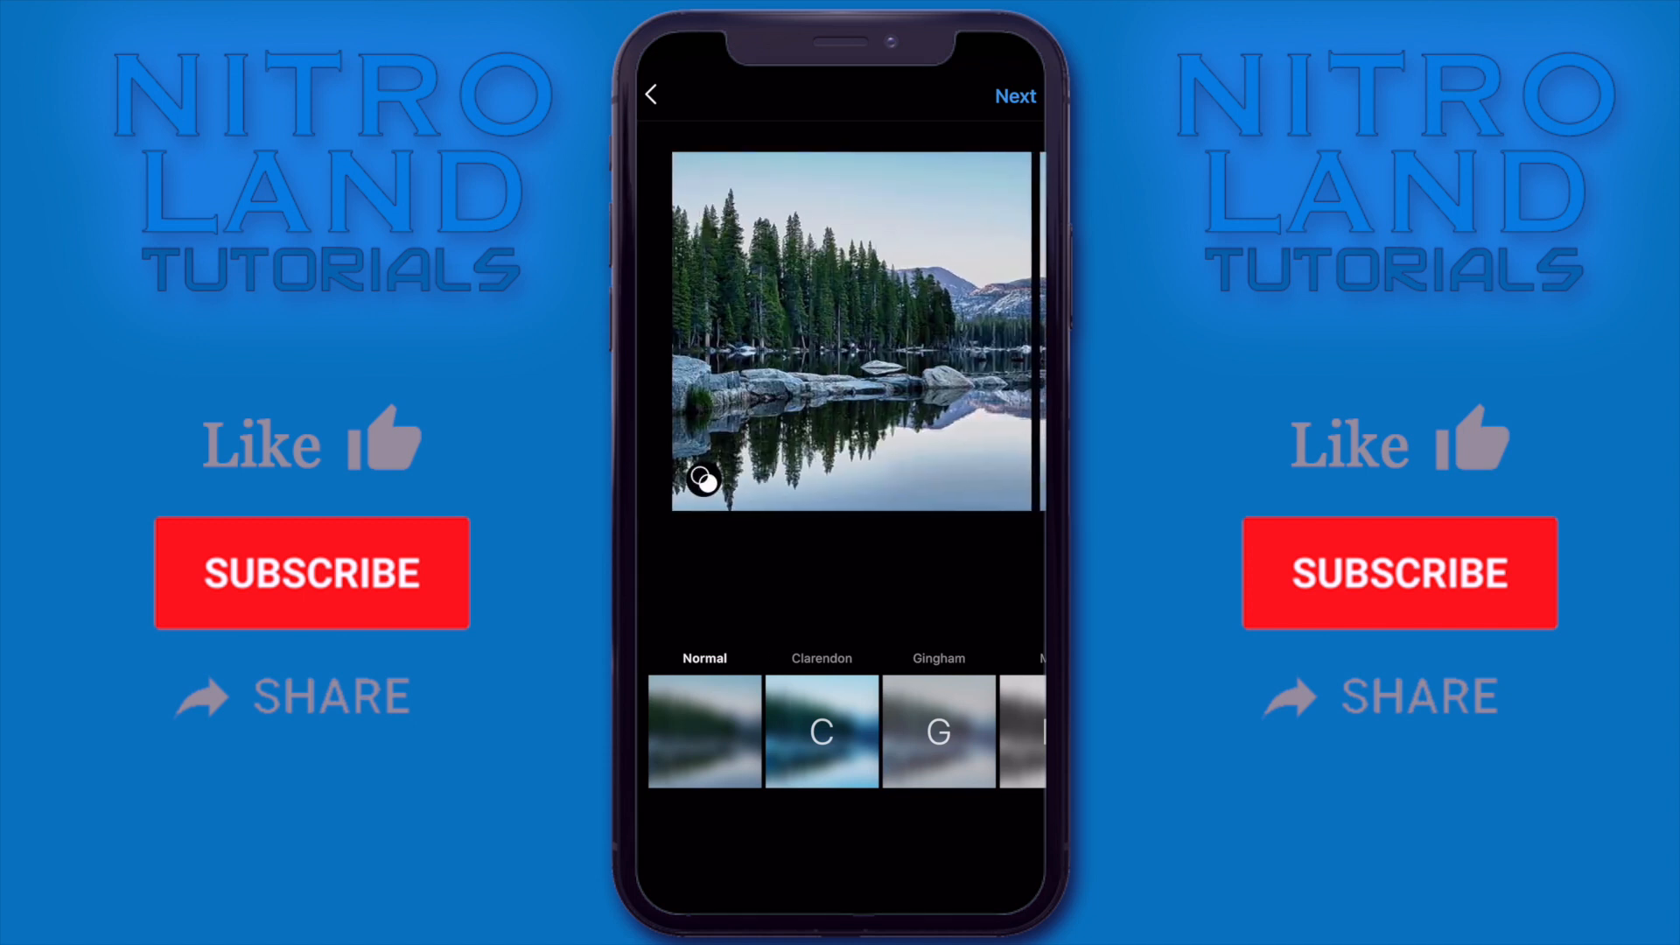
pyautogui.click(1015, 96)
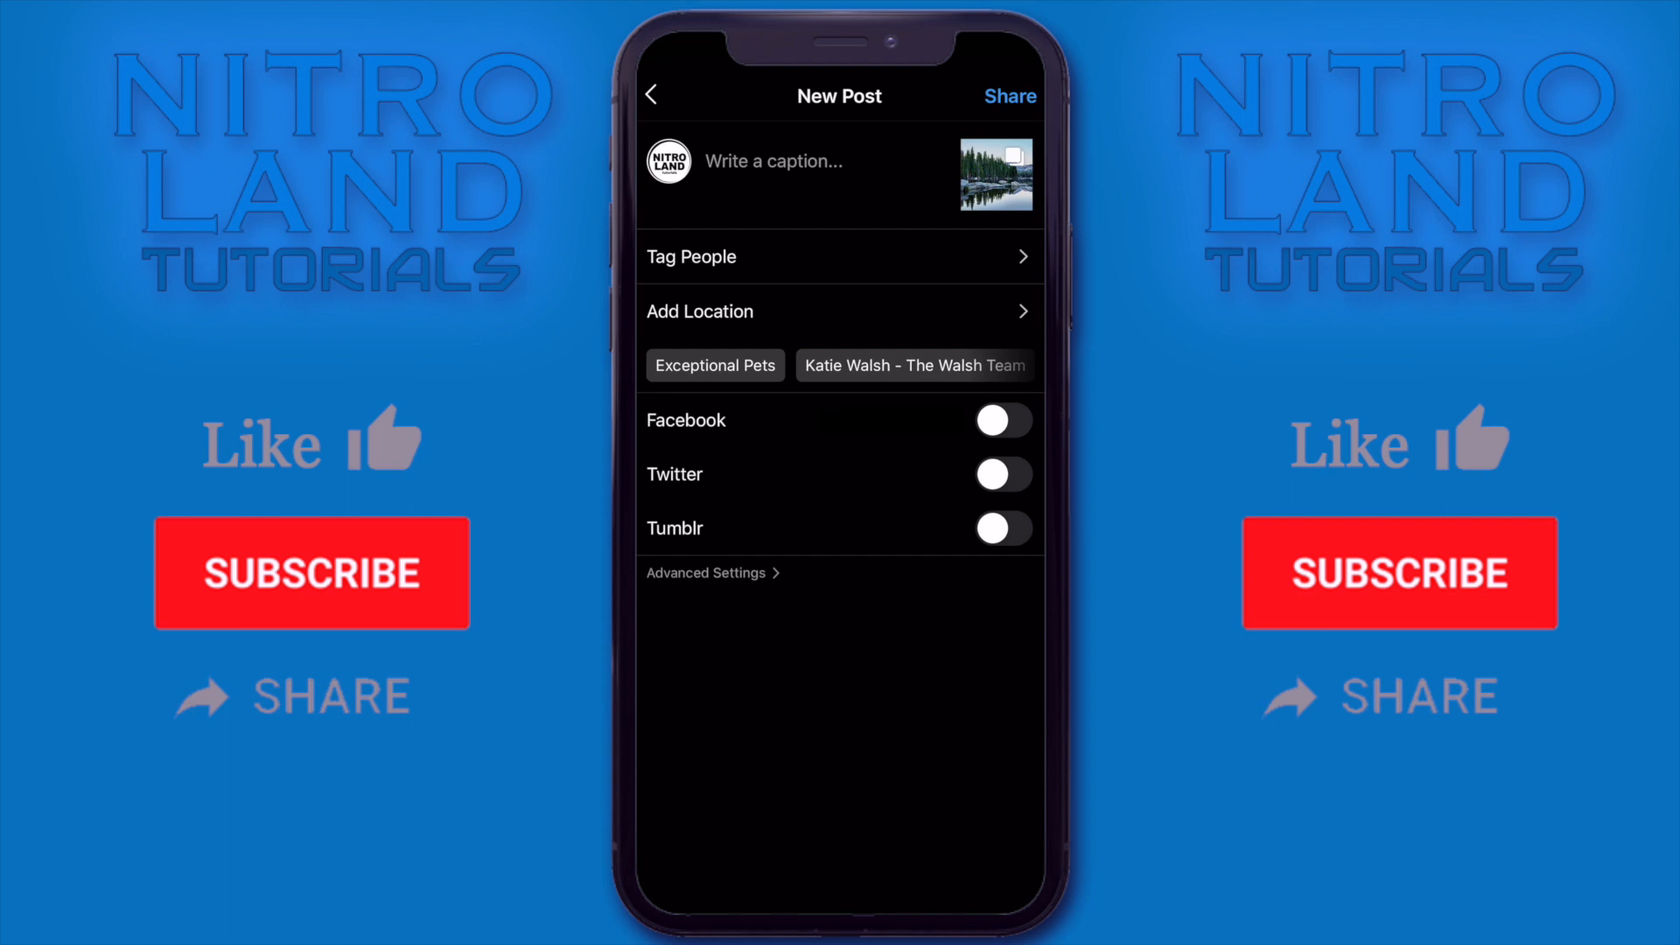
# Step: Caption the new post "Beautiful Panoramic ❤️" and share it
pyautogui.click(774, 162)
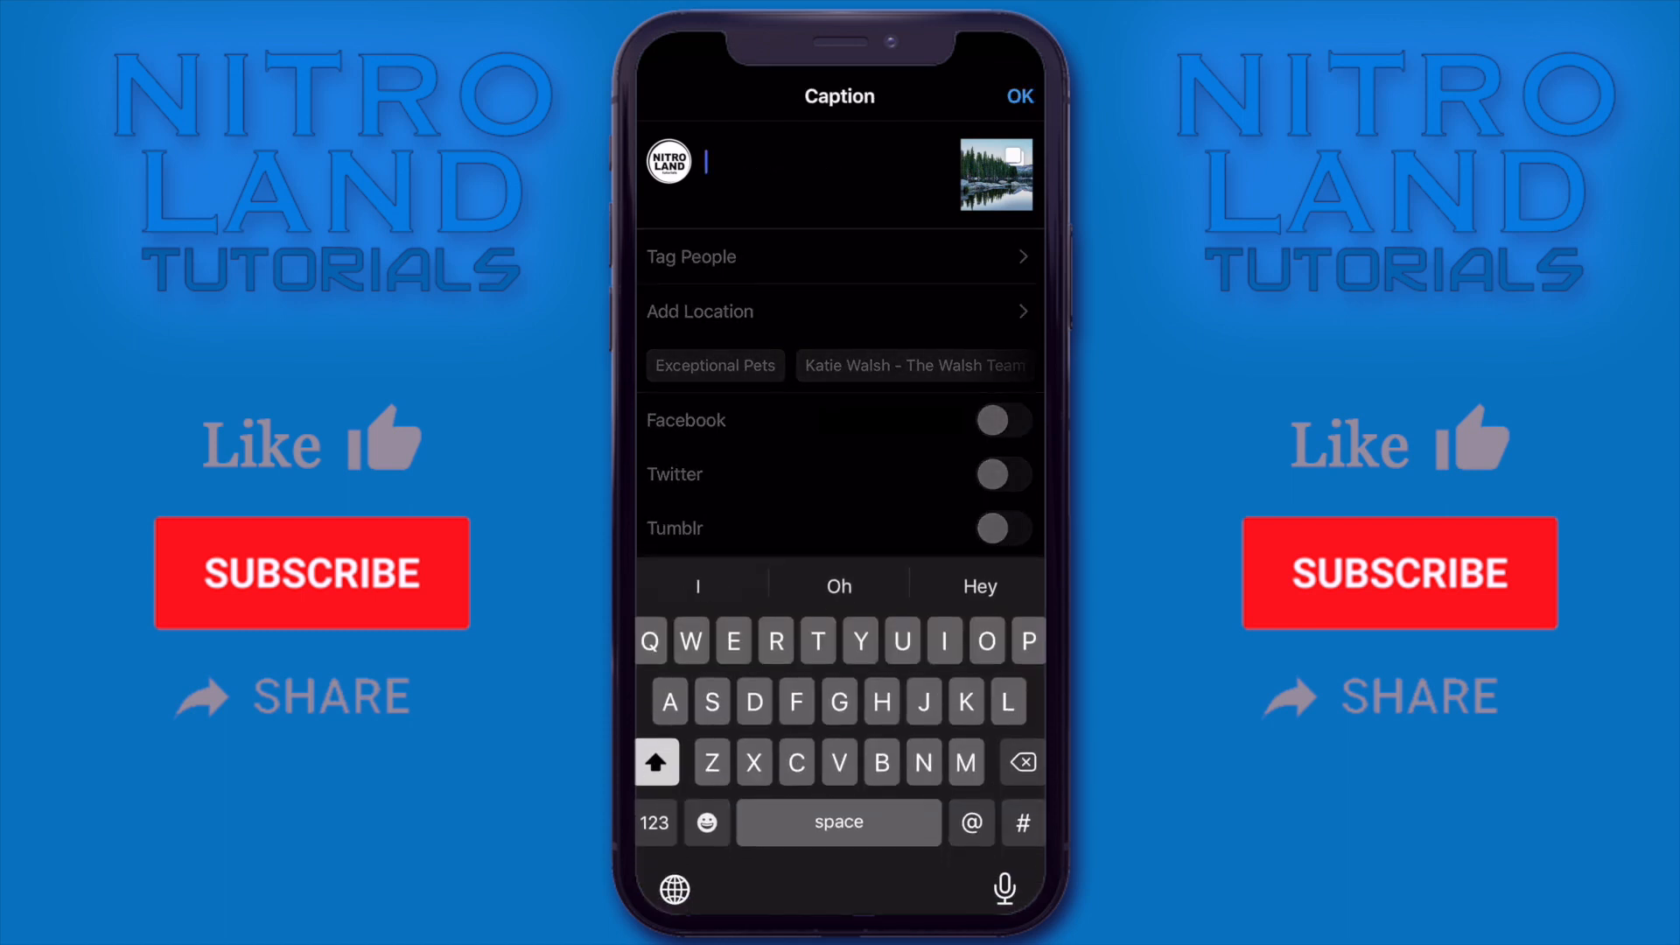
pyautogui.write('Beautiful Panor')
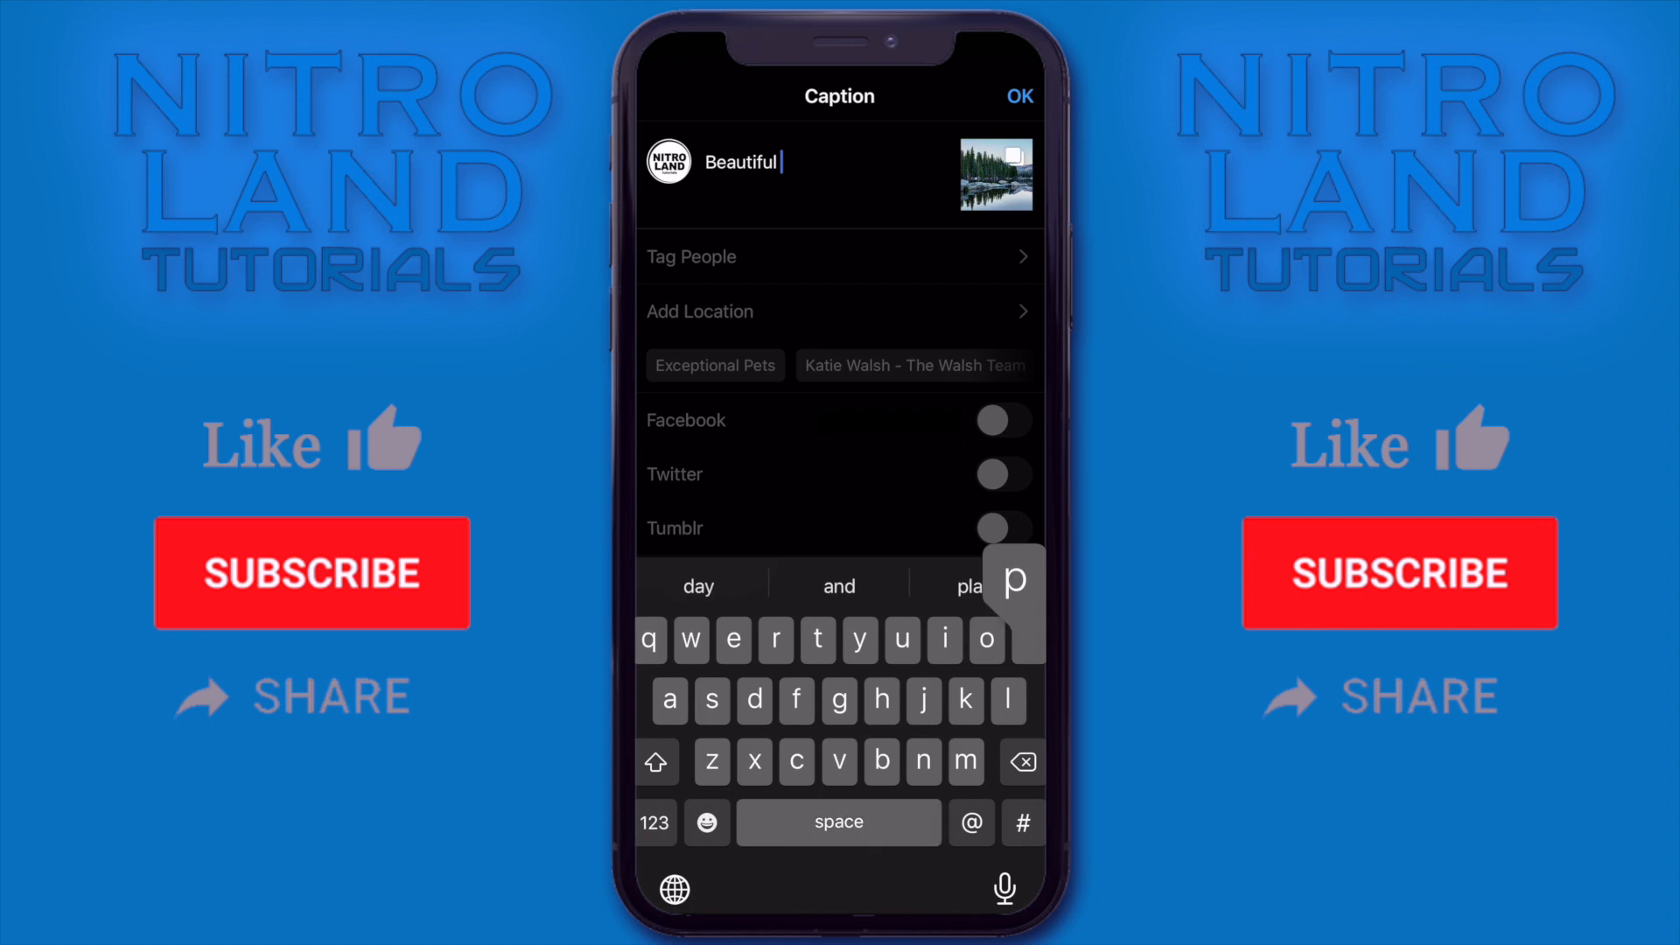
pyautogui.write('amic')
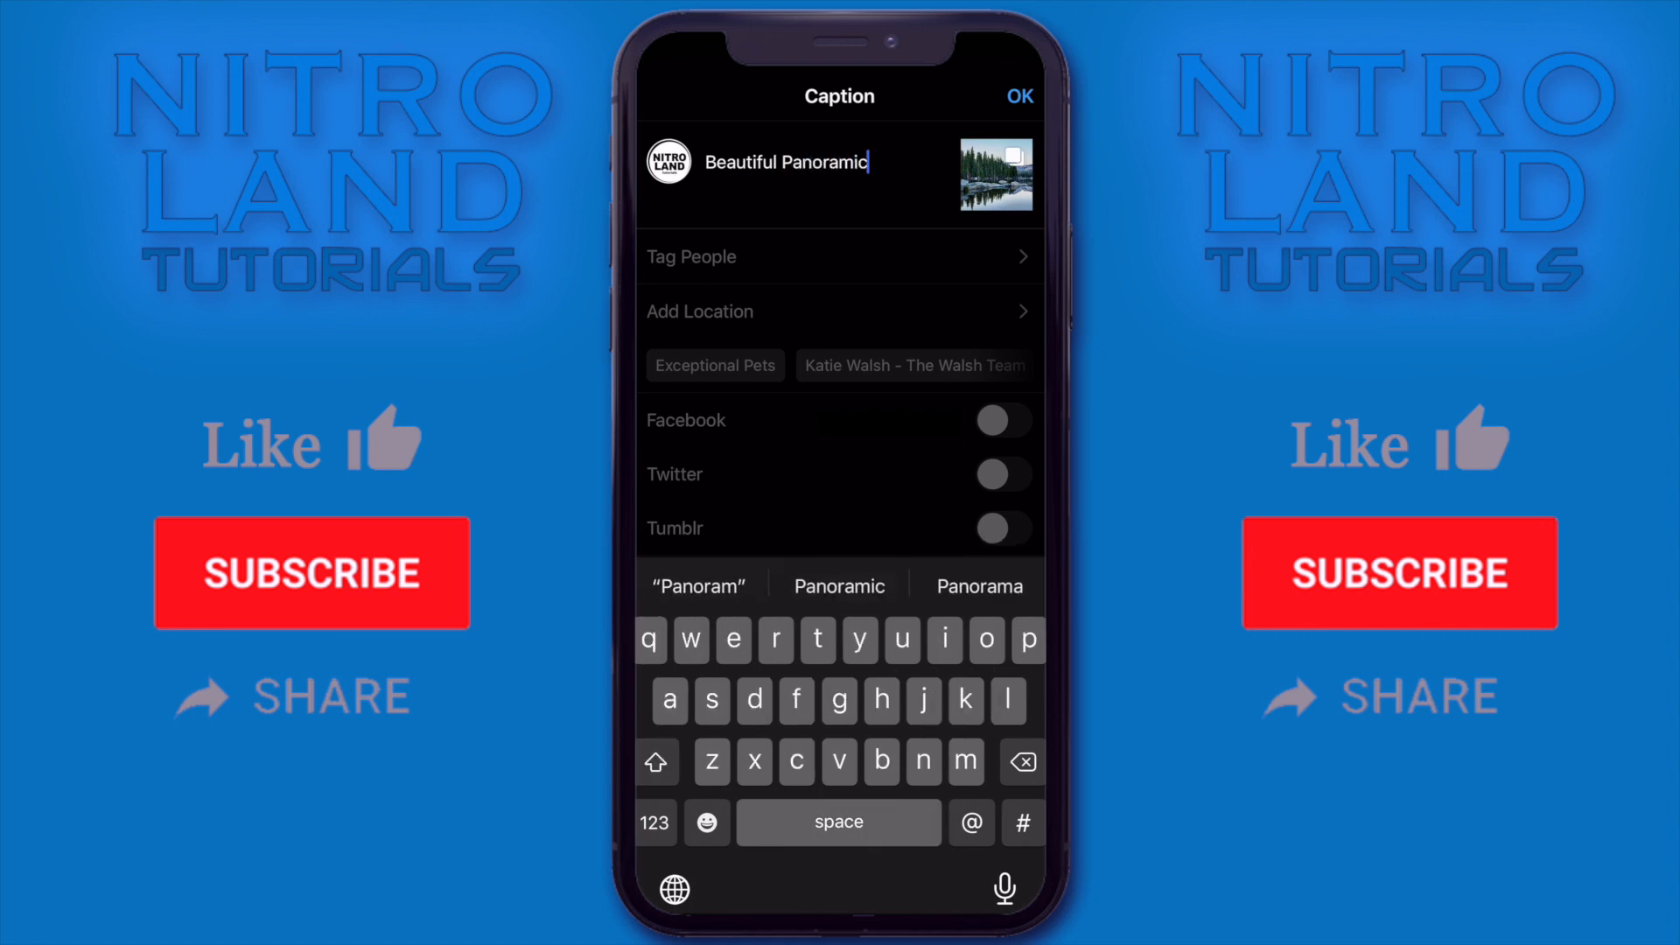
pyautogui.click(839, 586)
pyautogui.click(707, 822)
pyautogui.write('❤️')
pyautogui.click(1019, 97)
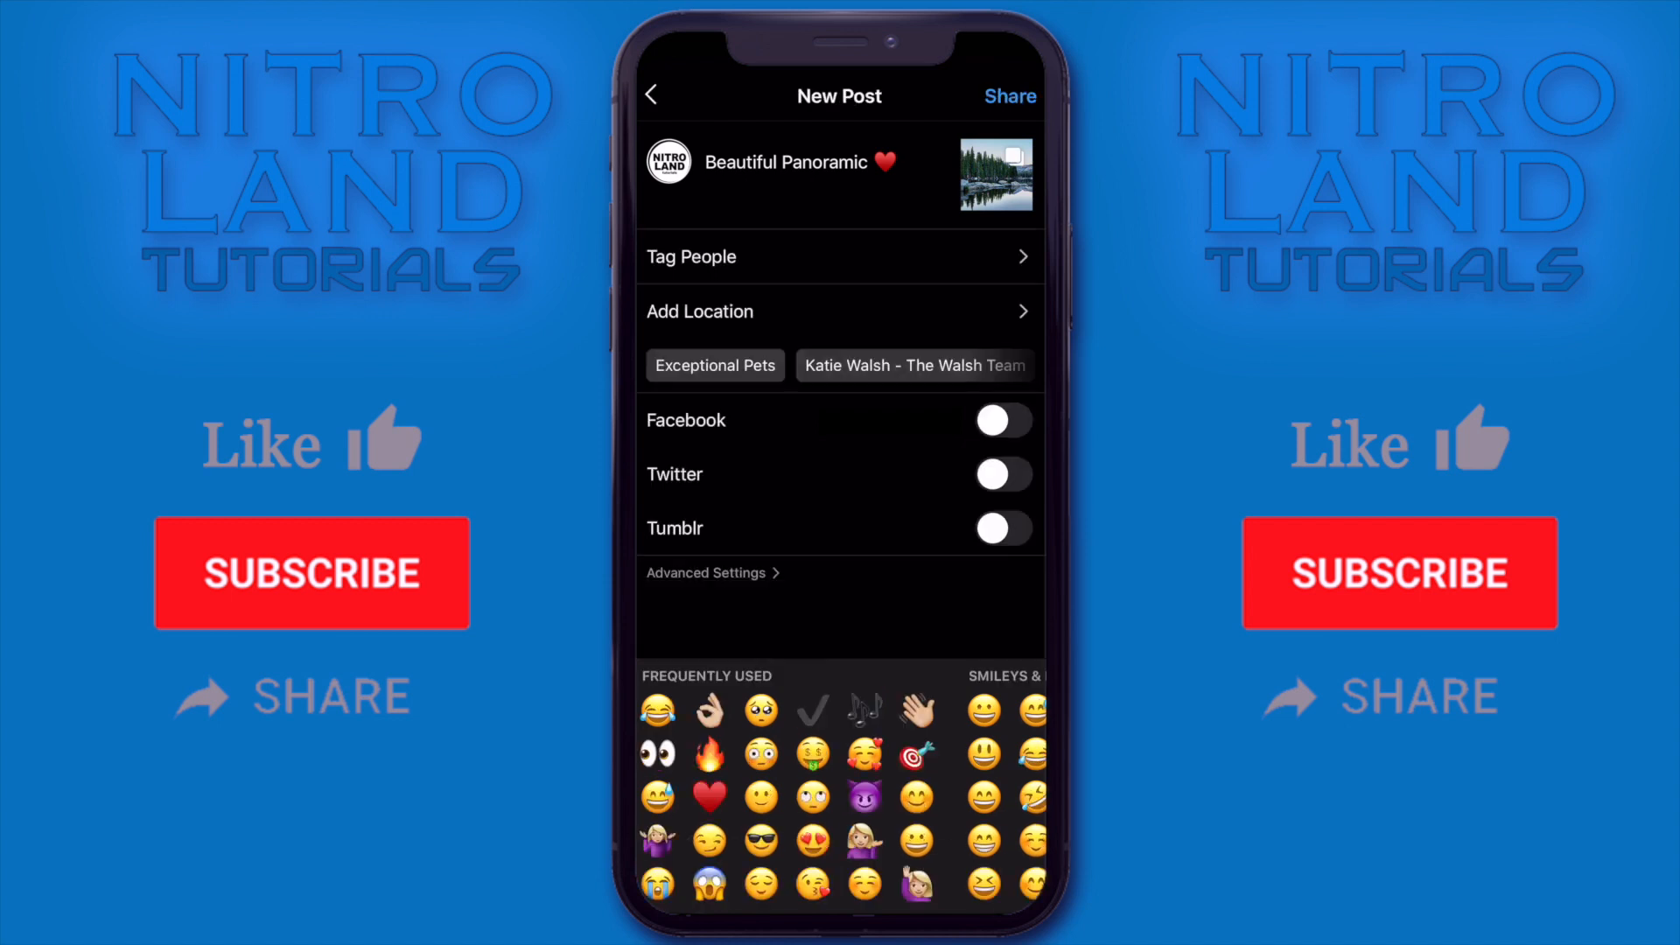
pyautogui.click(1011, 97)
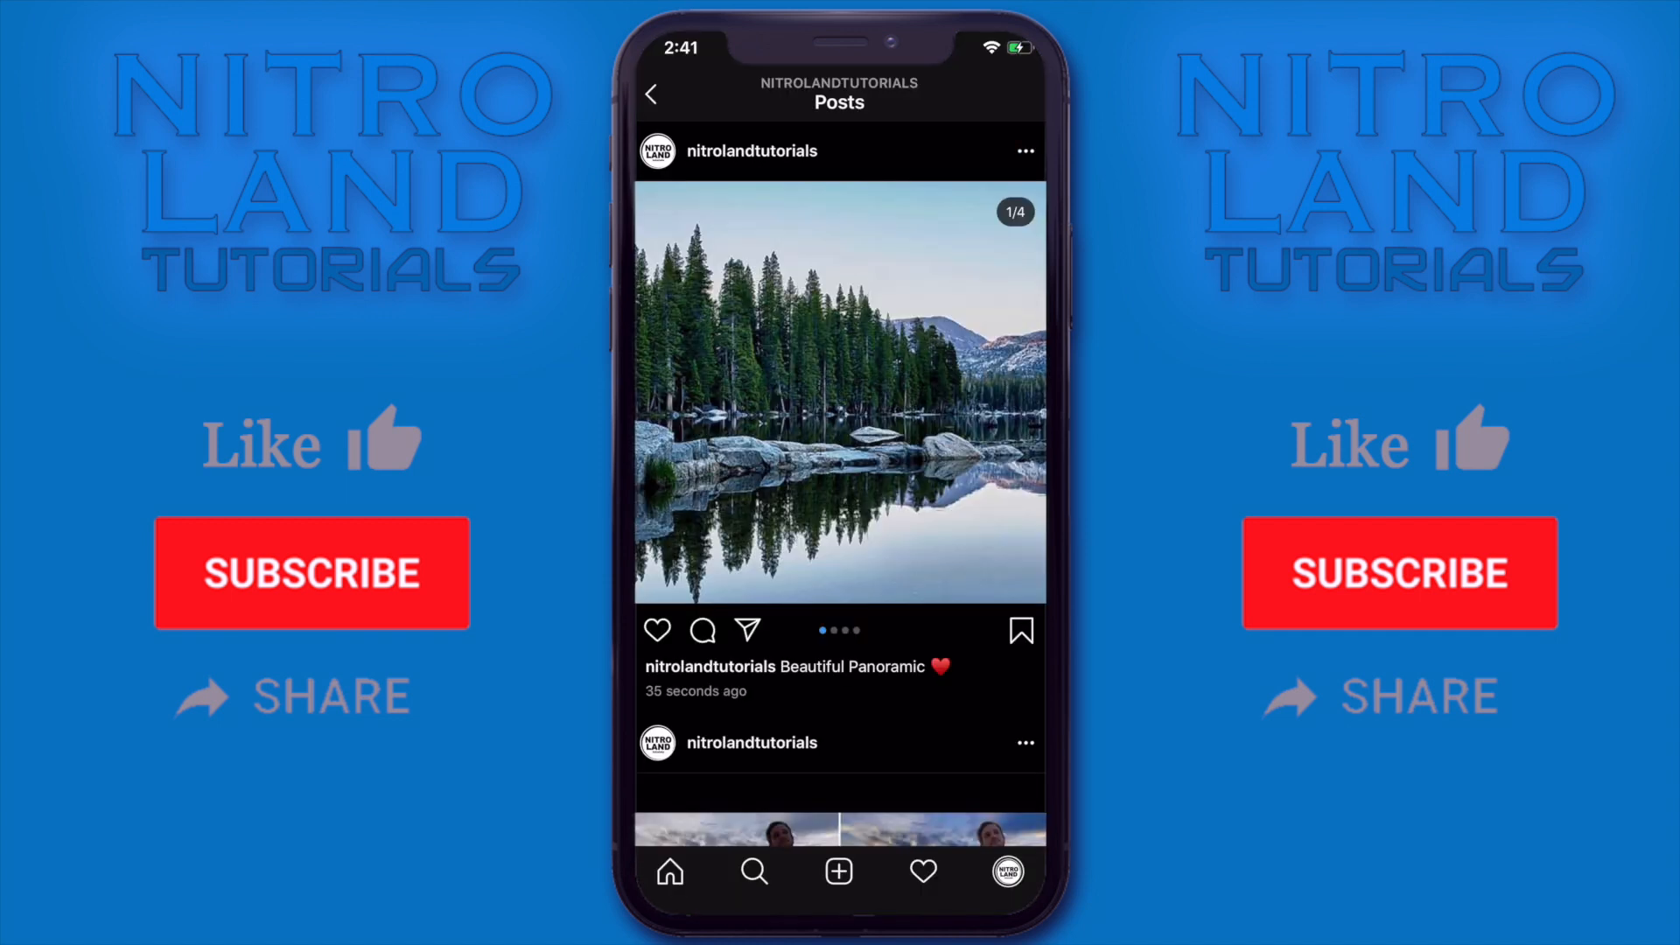
# Step: Swipe through the published post from its first to its fourth image to check the seamless panorama
pyautogui.moveTo(1032, 394); pyautogui.dragTo(647, 394)
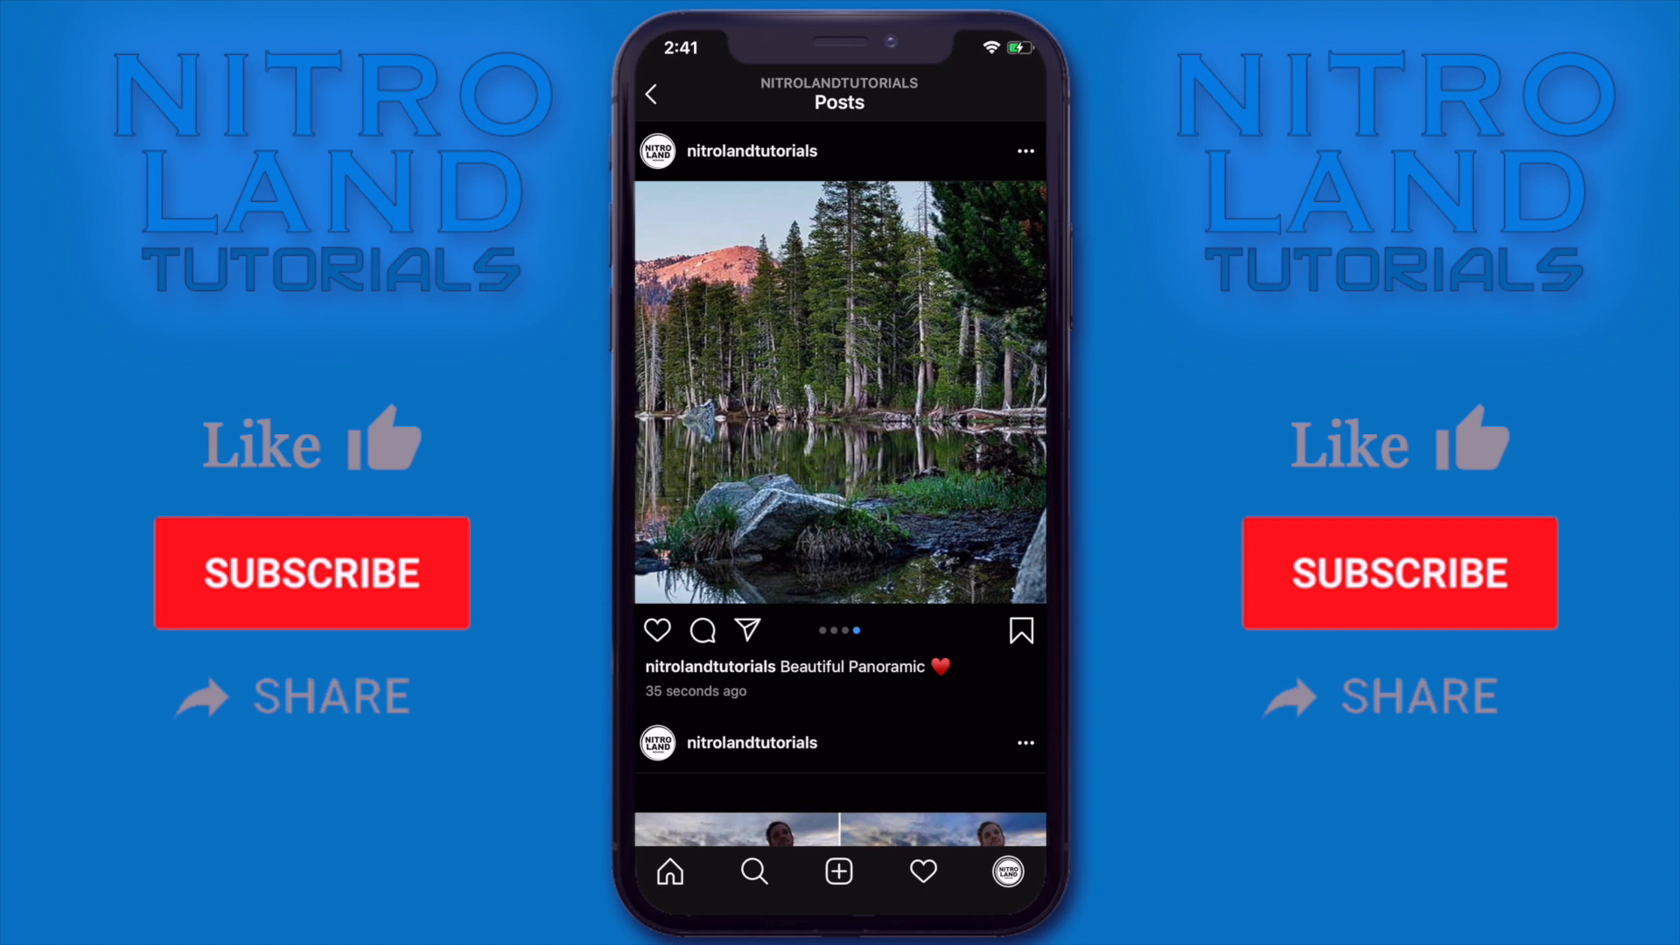
pyautogui.doubleClick(840, 392)
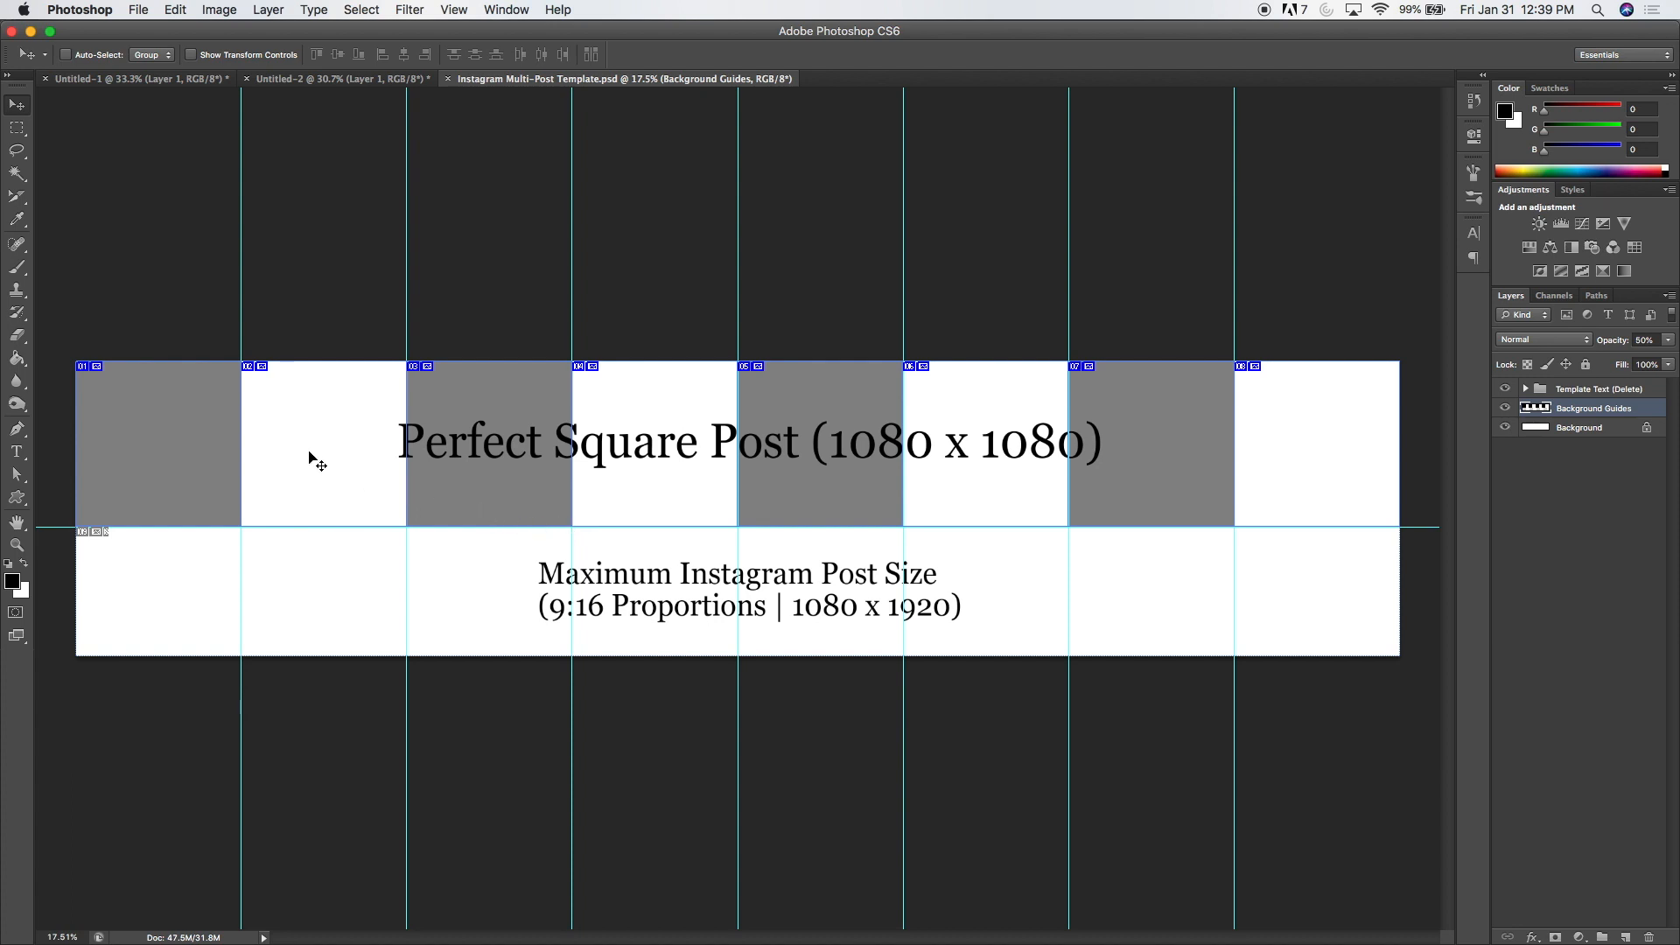
pyautogui.moveTo(17, 195); pyautogui.dragTo(63, 192)
pyautogui.moveTo(1401, 509); pyautogui.dragTo(1069, 516)
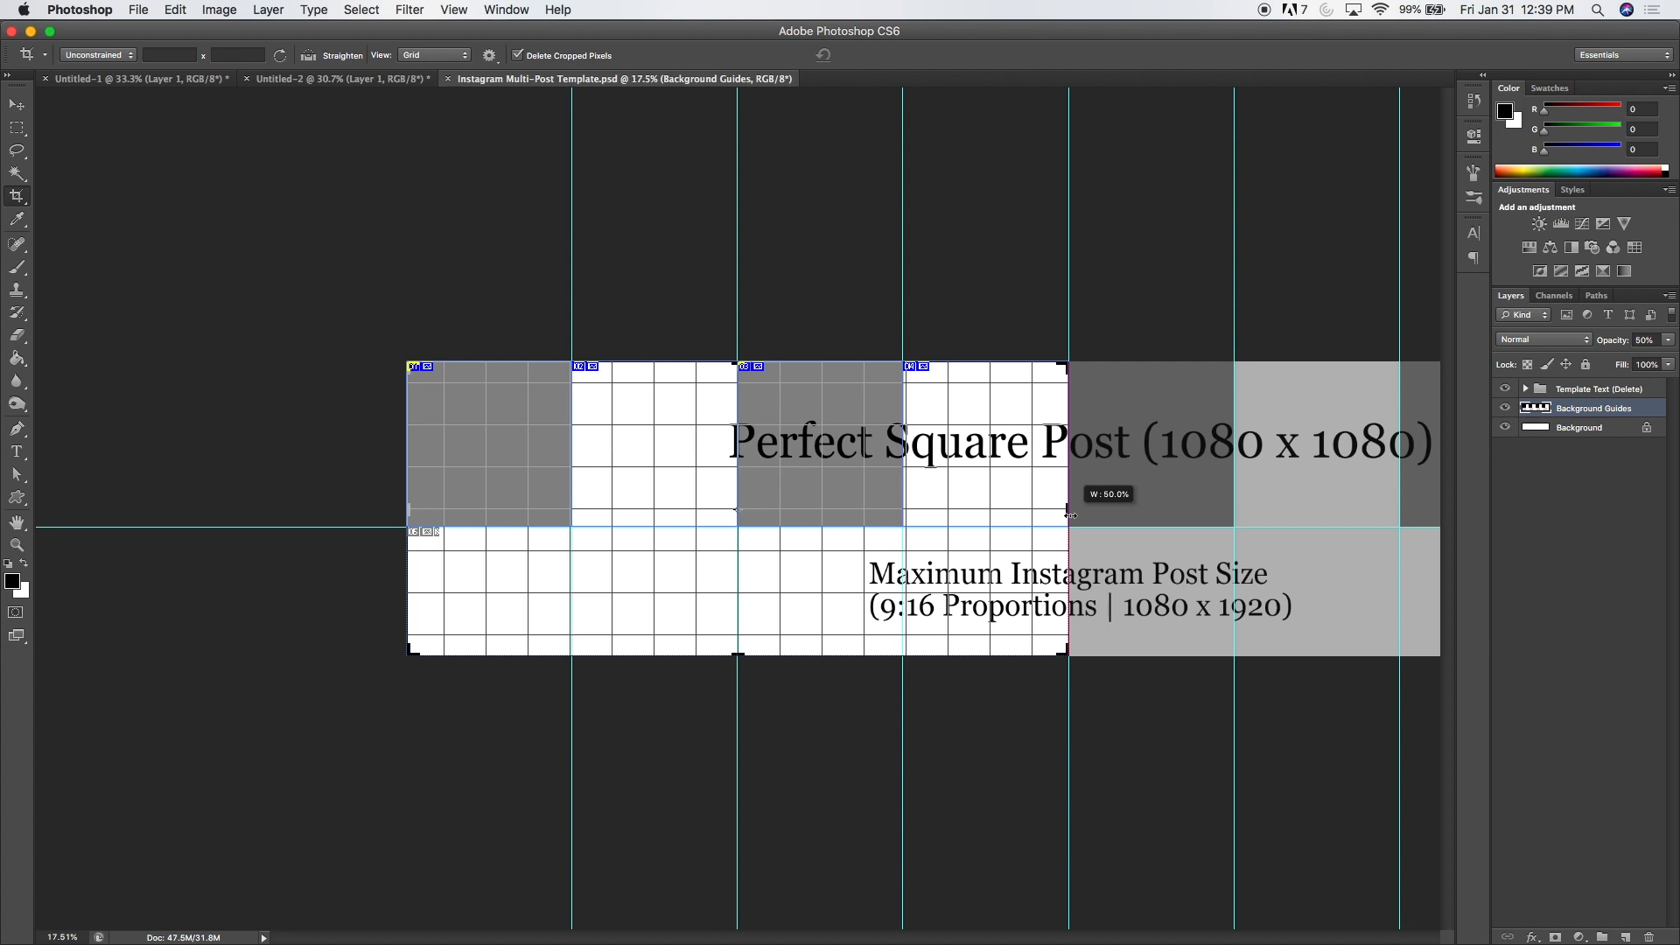
pyautogui.moveTo(1069, 515); pyautogui.dragTo(1256, 499)
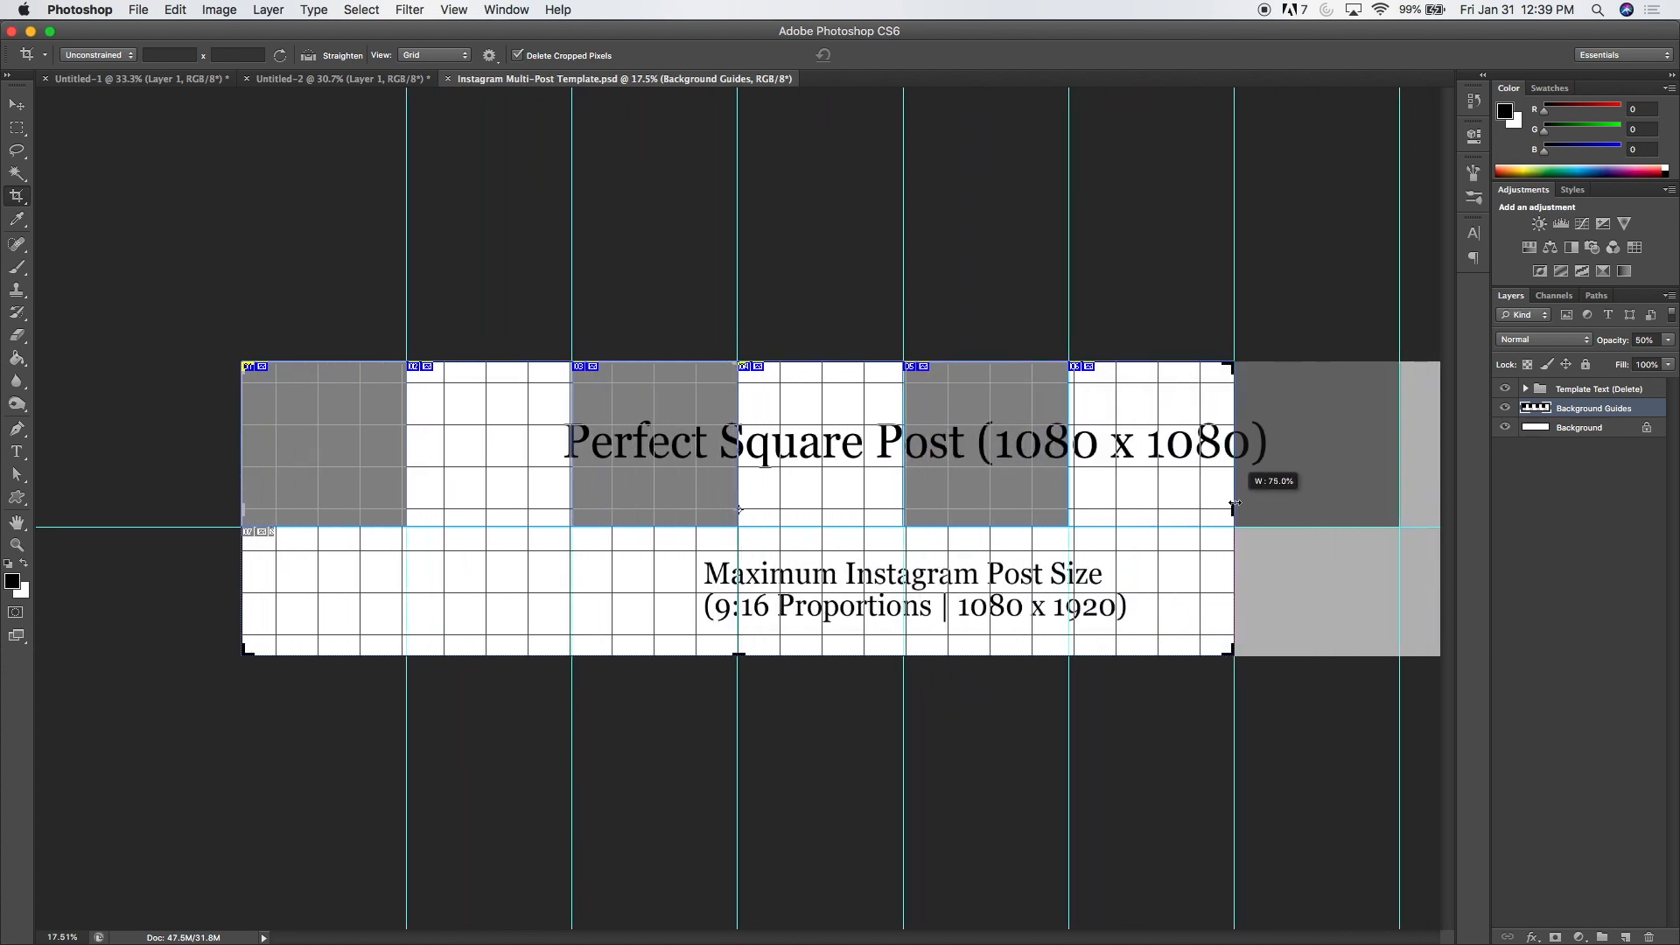
pyautogui.press('Escape')
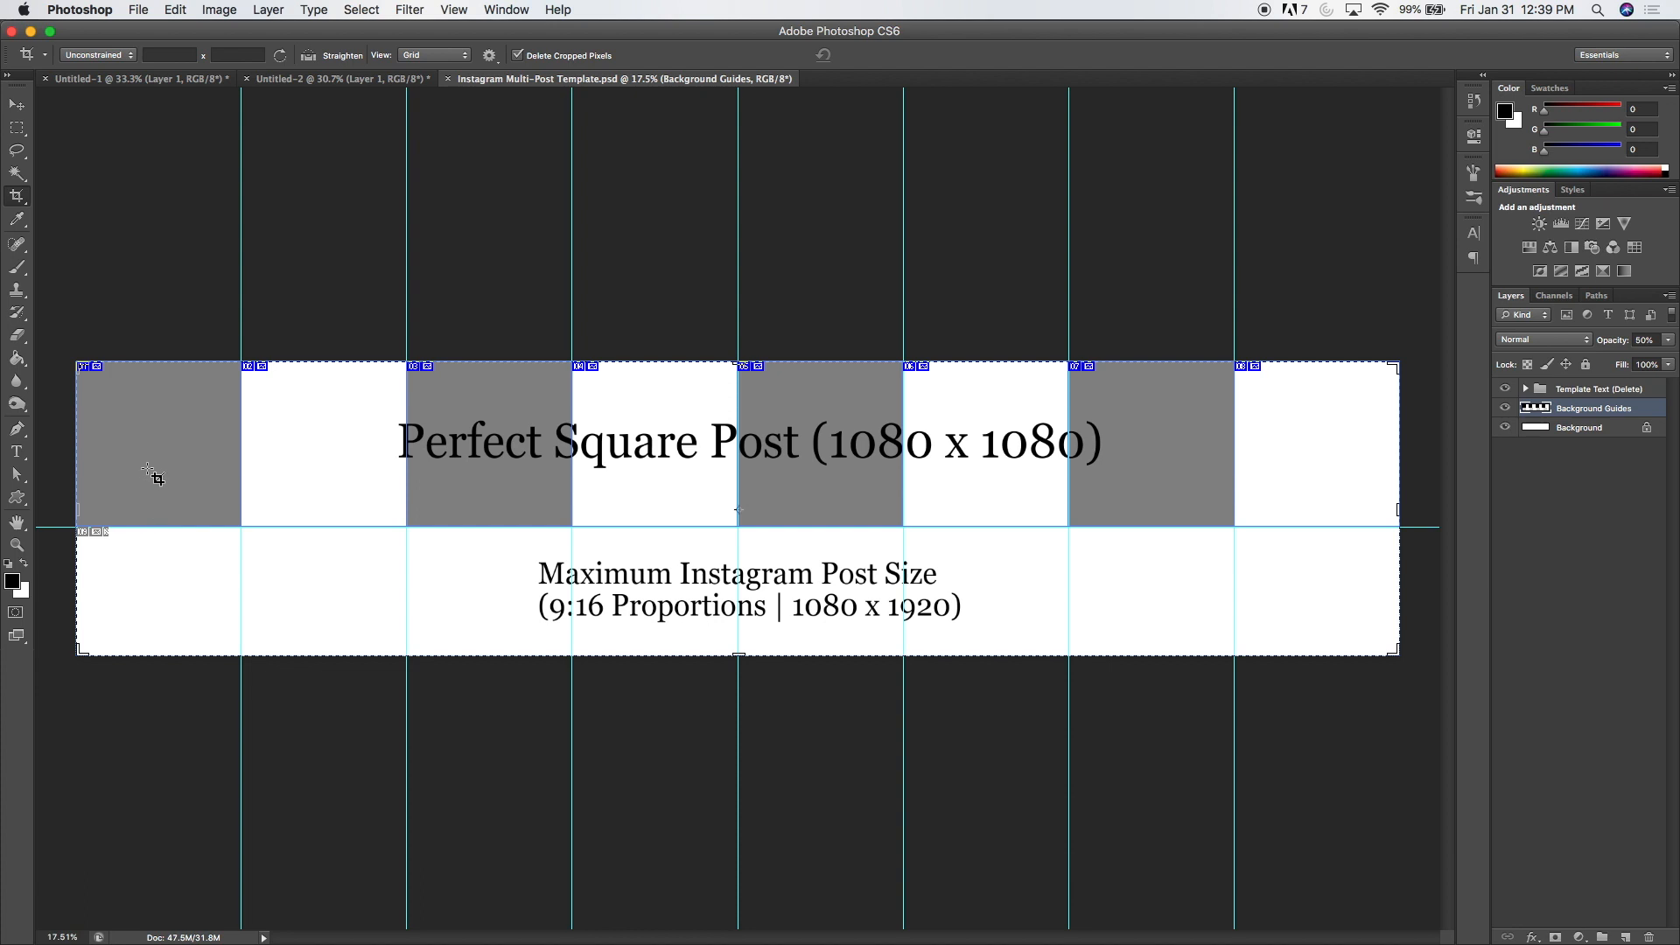
# Step: Select all eight square slices of the Instagram Multi-Post Template with the Slice Select Tool and extend them down to the canvas's lower edge
pyautogui.click(18, 196)
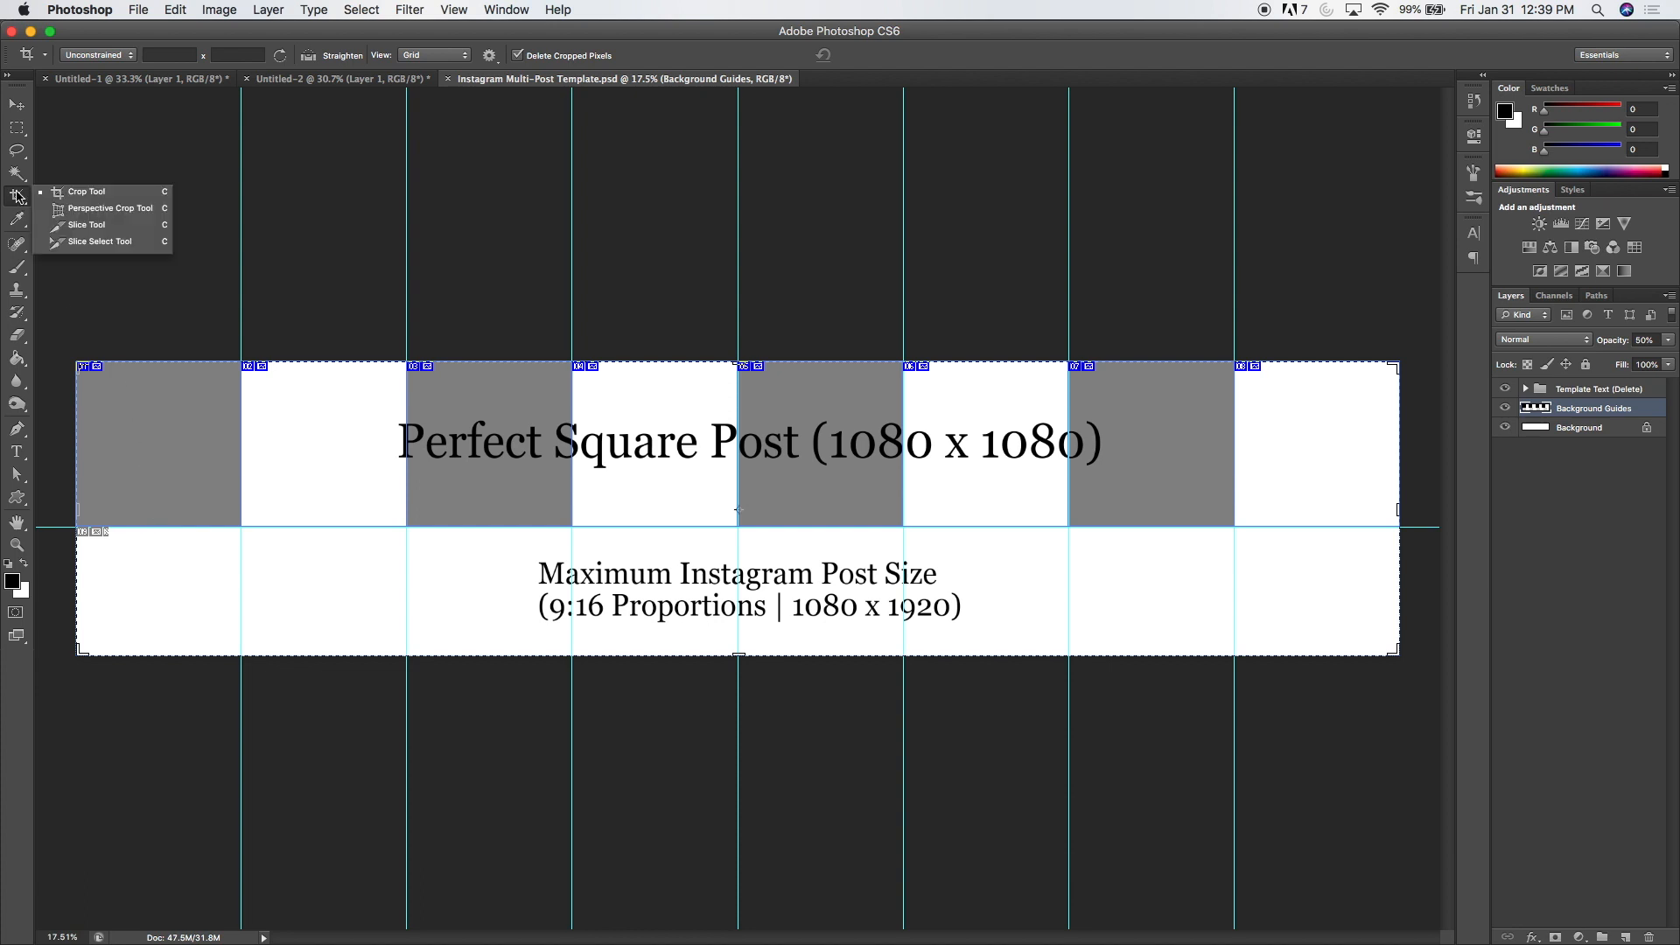
pyautogui.click(69, 243)
pyautogui.click(180, 406)
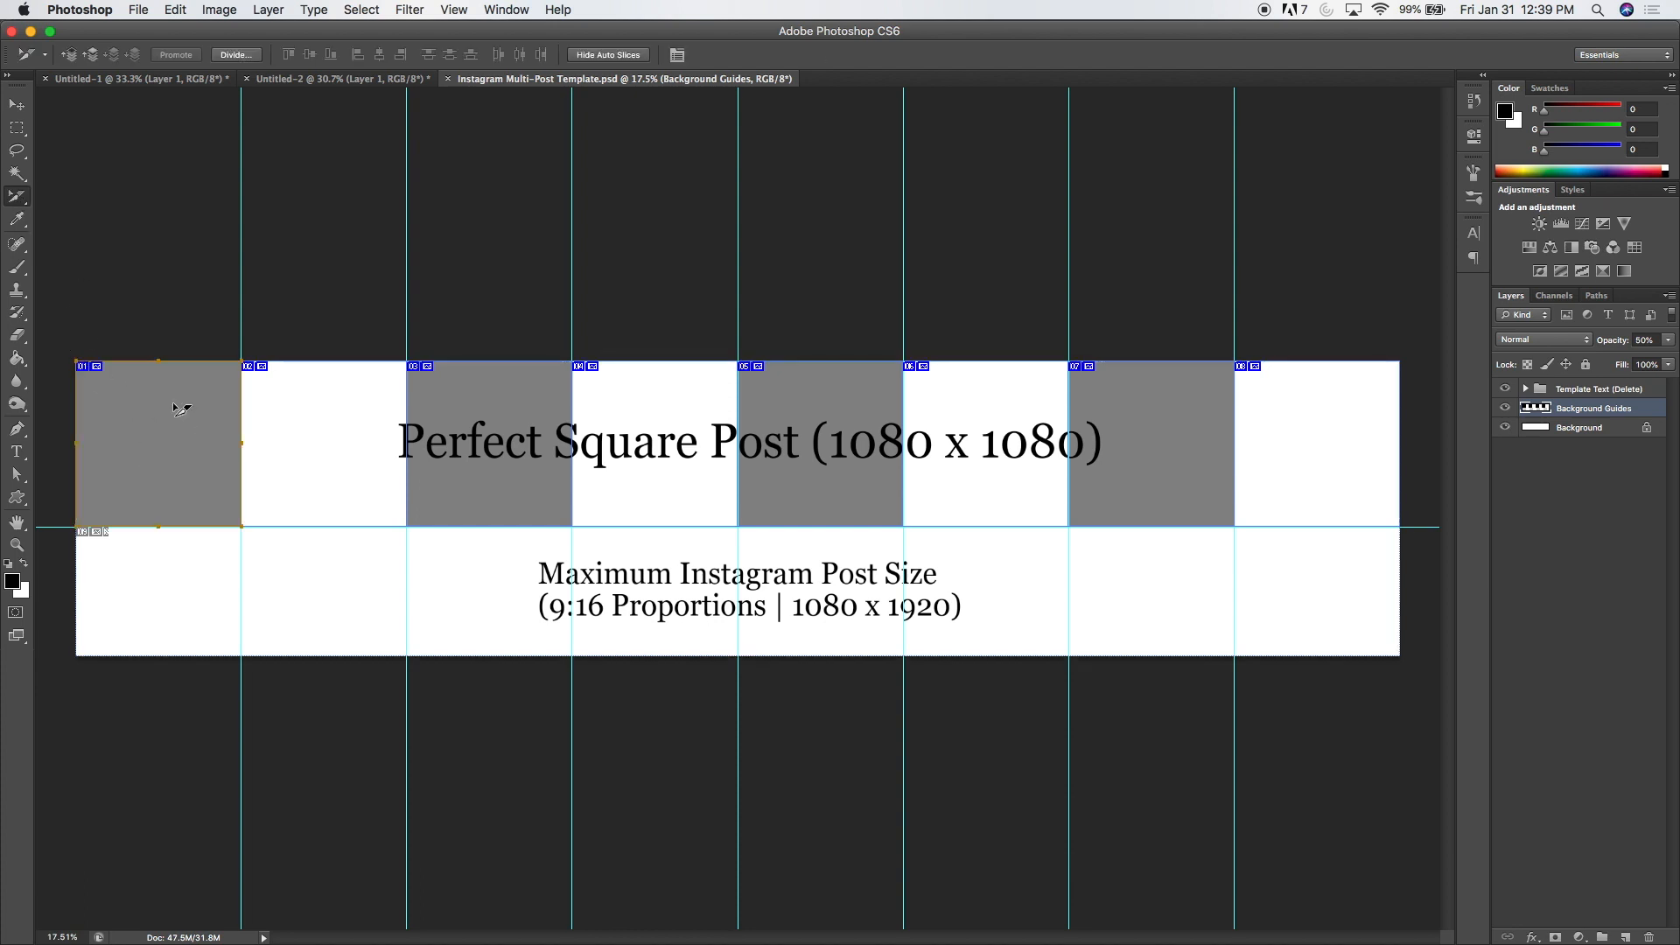
pyautogui.keyDown('shift'); pyautogui.click(300, 459); pyautogui.keyUp('shift')
pyautogui.keyDown('shift'); pyautogui.click(472, 448); pyautogui.keyUp('shift')
pyautogui.keyDown('shift'); pyautogui.click(684, 450); pyautogui.keyUp('shift')
pyautogui.keyDown('shift'); pyautogui.click(808, 454); pyautogui.keyUp('shift')
pyautogui.keyDown('shift'); pyautogui.click(967, 474); pyautogui.keyUp('shift')
pyautogui.keyDown('shift'); pyautogui.click(1179, 466); pyautogui.keyUp('shift')
pyautogui.keyDown('shift'); pyautogui.click(1313, 451); pyautogui.keyUp('shift')
pyautogui.moveTo(1151, 529); pyautogui.dragTo(1161, 656)
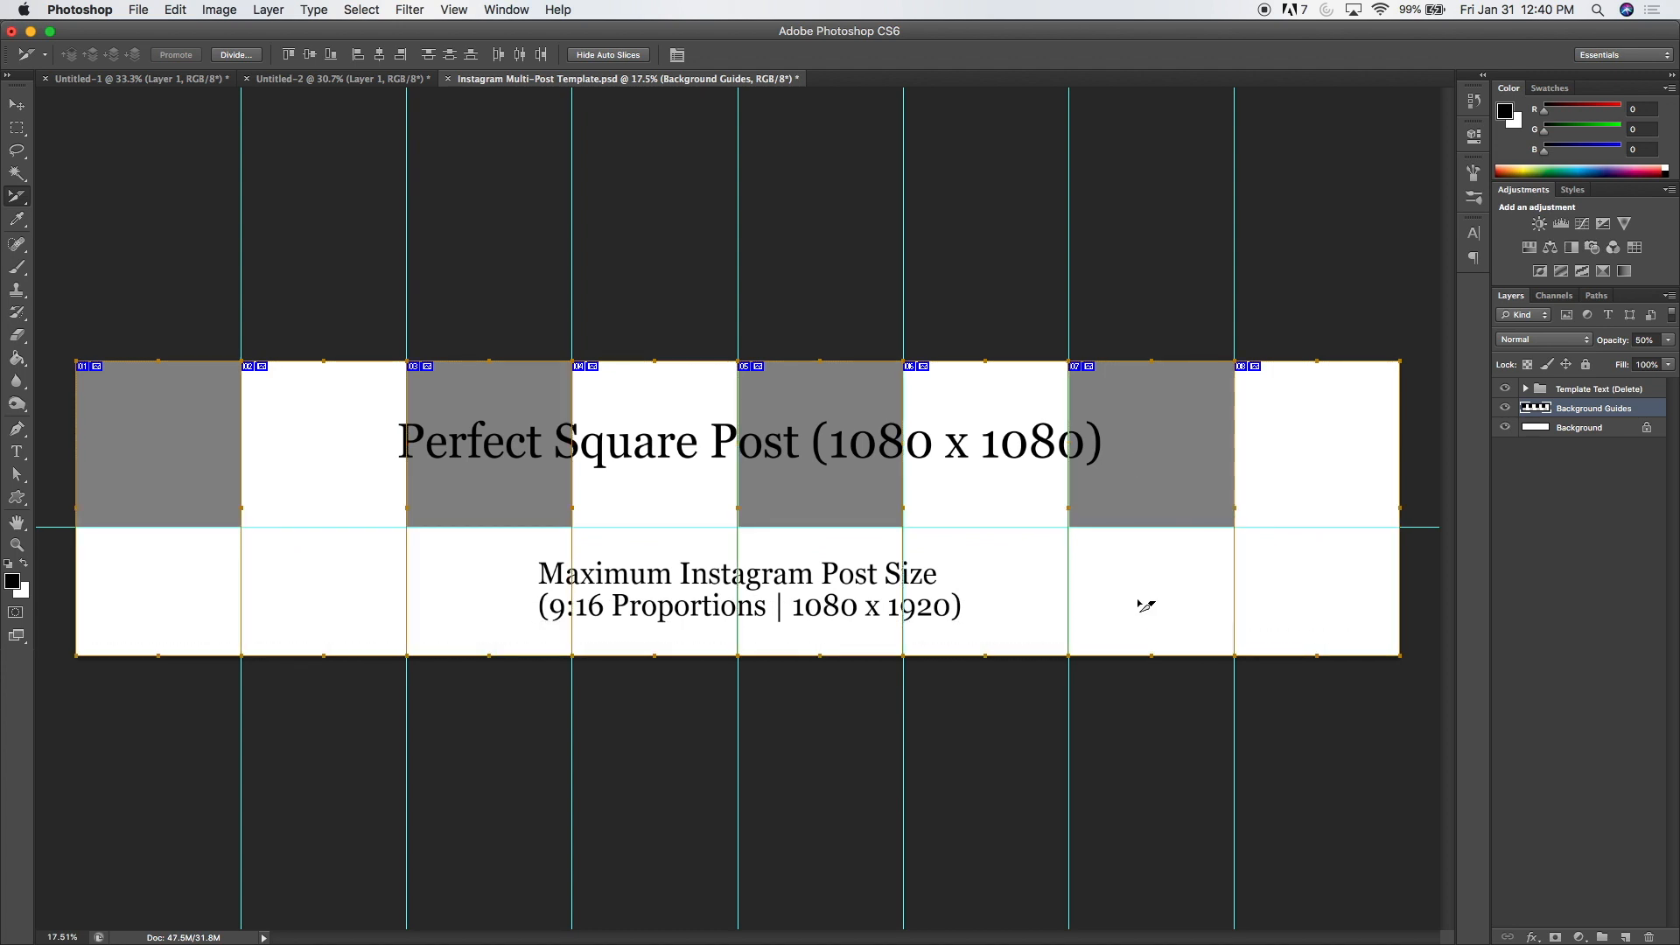